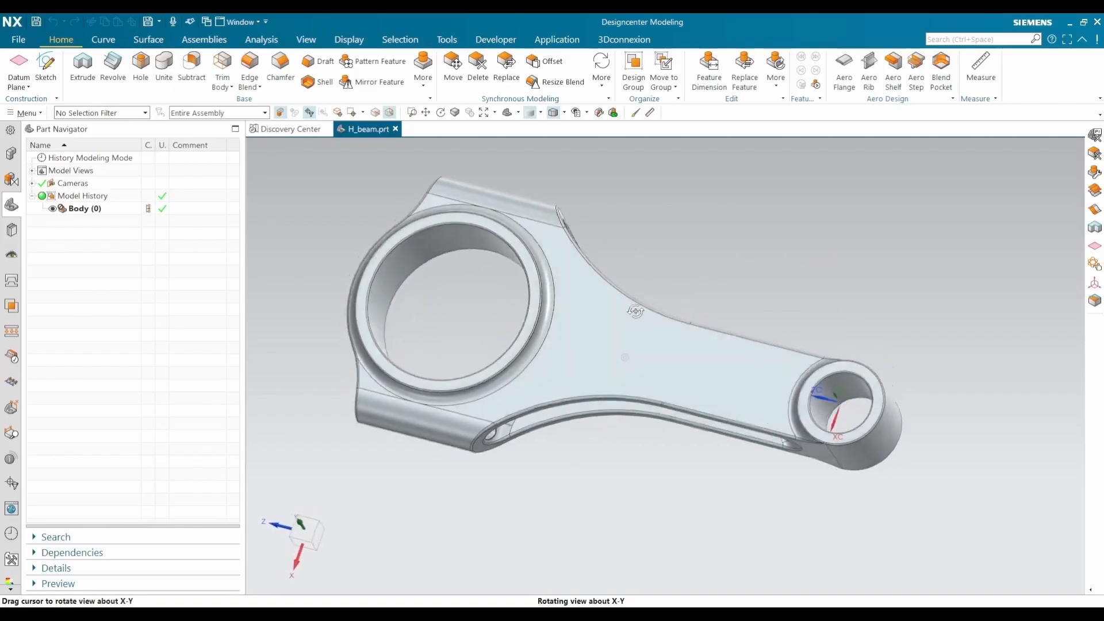
Step: Save the H_beam connecting rod part
{"action": "key", "text": "ctrl+s"}
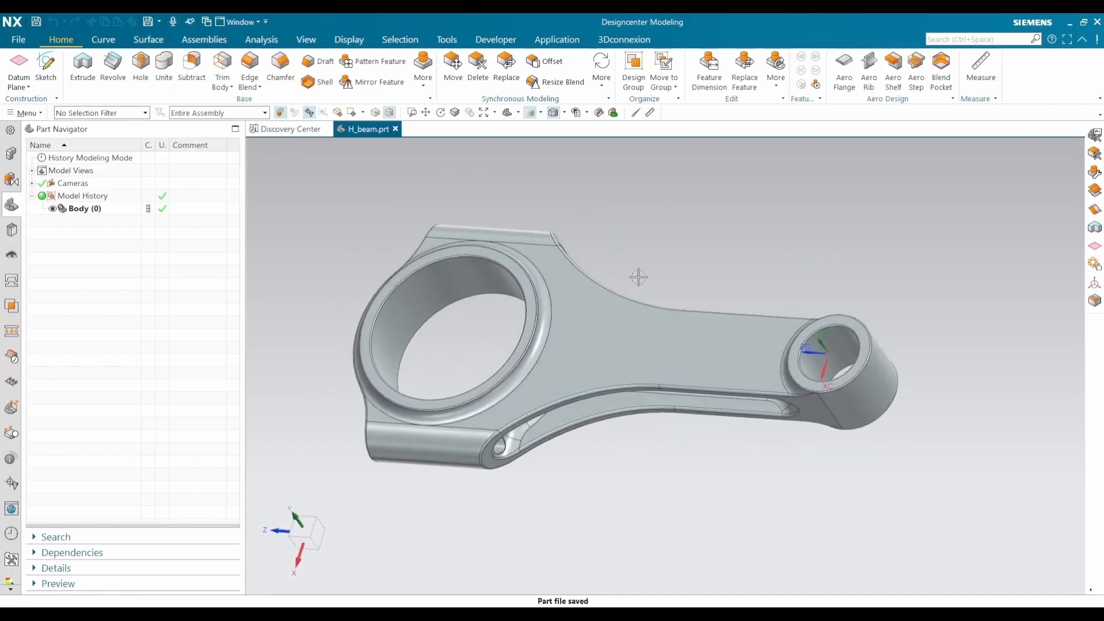
{"action": "middle_click_drag", "start_coordinate": [666, 349], "coordinate": [655, 327]}
{"action": "middle_click_drag", "start_coordinate": [707, 264], "coordinate": [672, 246]}
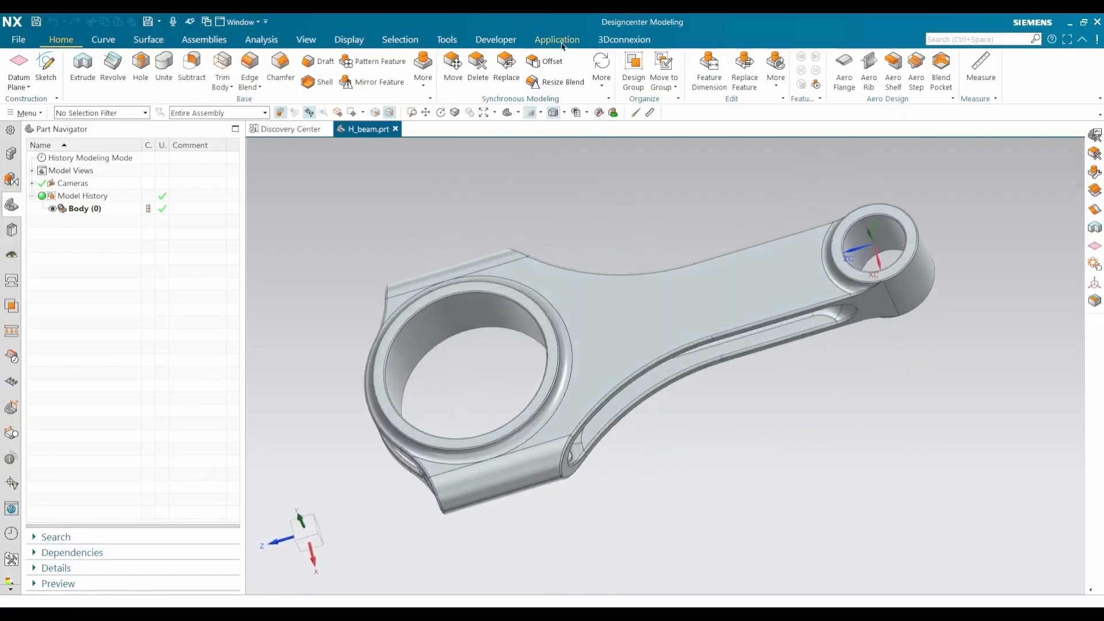
Step: Start Design Simulation and create a new structural FEM and simulation with an idealized part, using the NX Design Simulation solver
{"action": "left_click", "coordinate": [556, 40]}
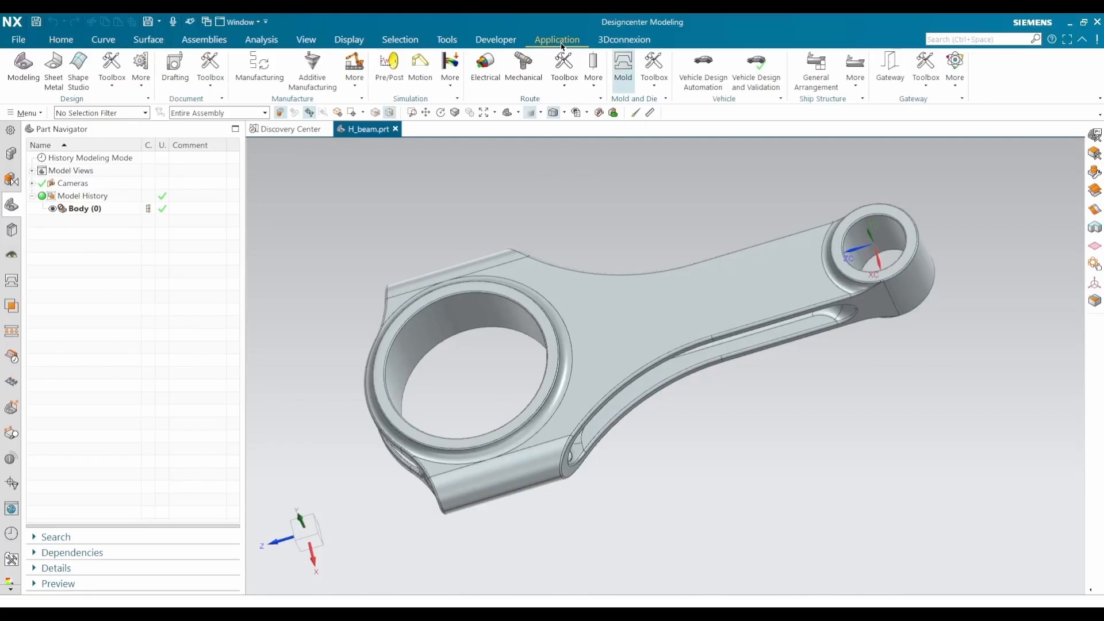
{"action": "left_click", "coordinate": [451, 72]}
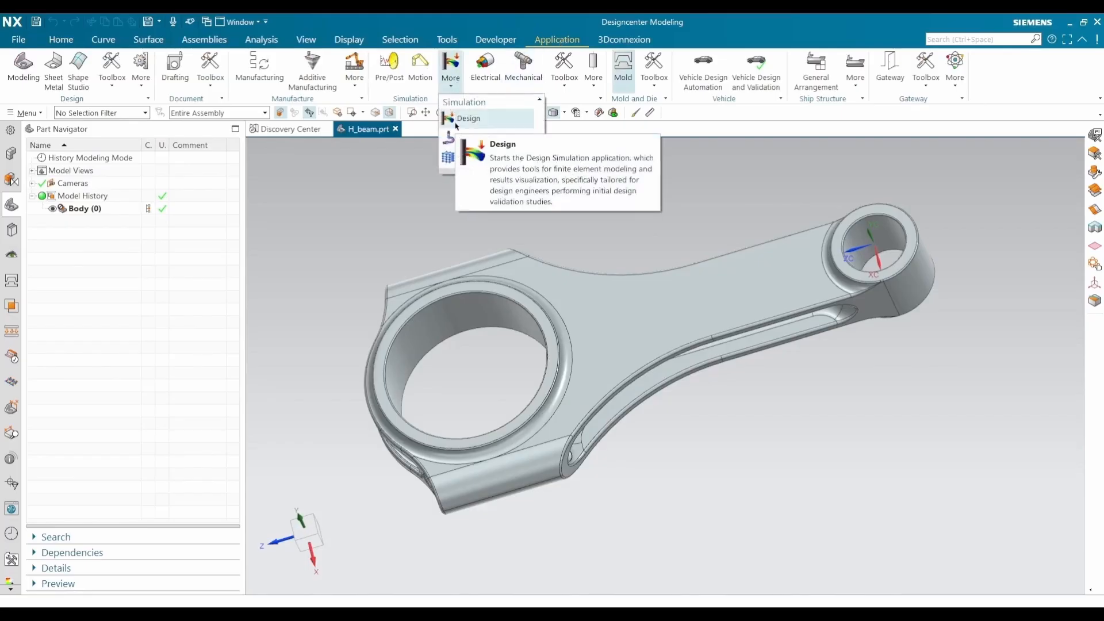
{"action": "left_click", "coordinate": [489, 118]}
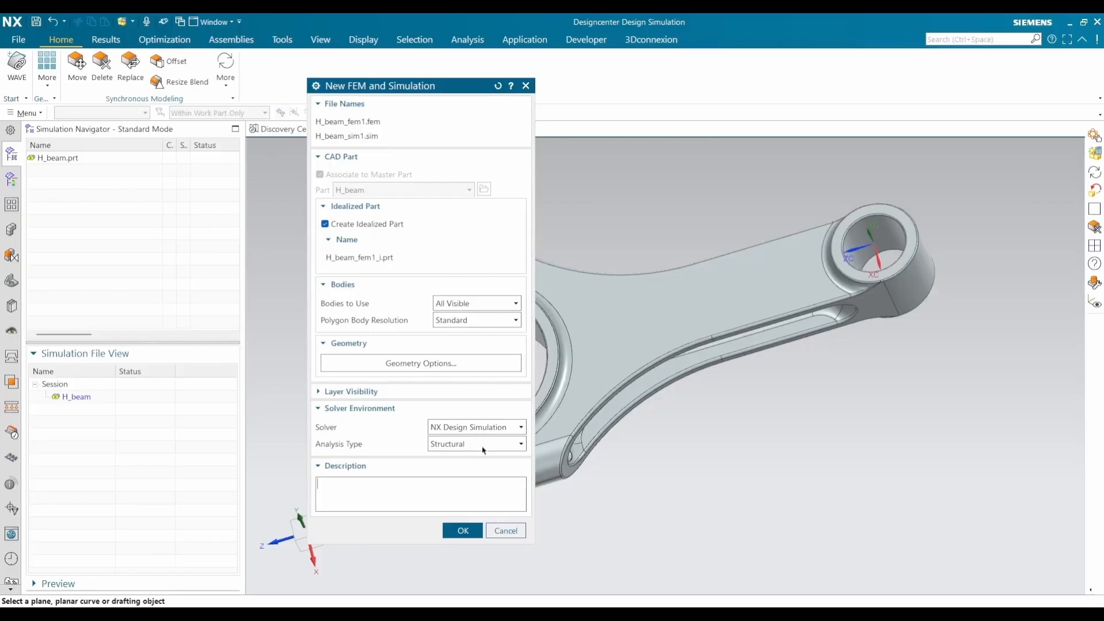
{"action": "left_click", "coordinate": [463, 530]}
Step: Create a Linear Statics - Single Constraint solution named "Static Simulation - Pin End Compression" with its default settings
{"action": "key", "text": "Caps_Lock"}
{"action": "type", "text": "S"}
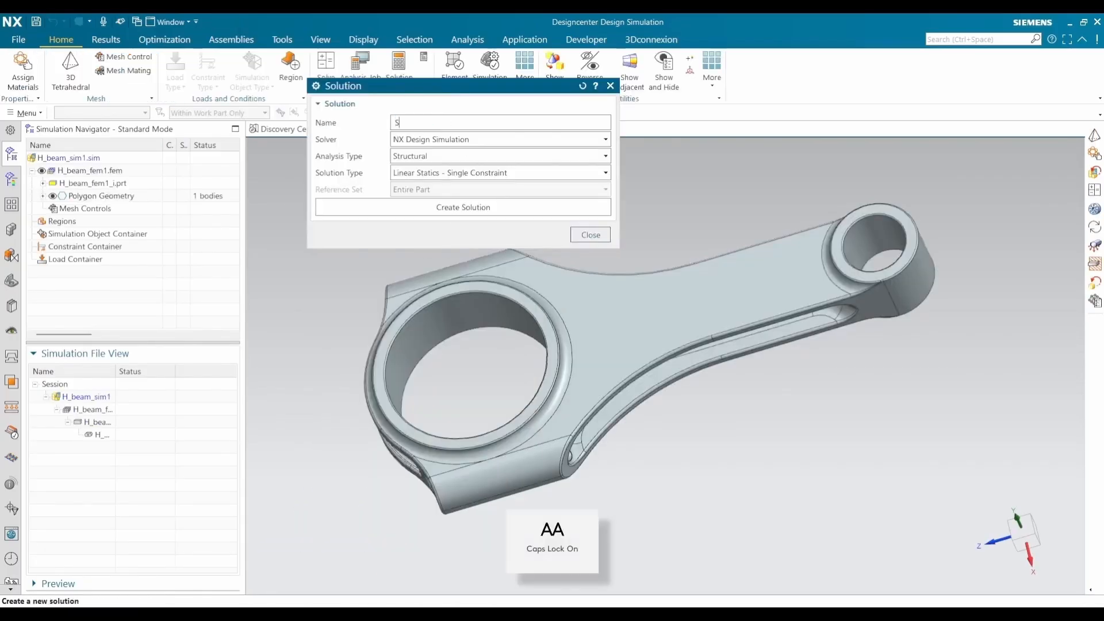
{"action": "key", "text": "Caps_Lock"}
{"action": "type", "text": "a"}
{"action": "type", "text": "tatic"}
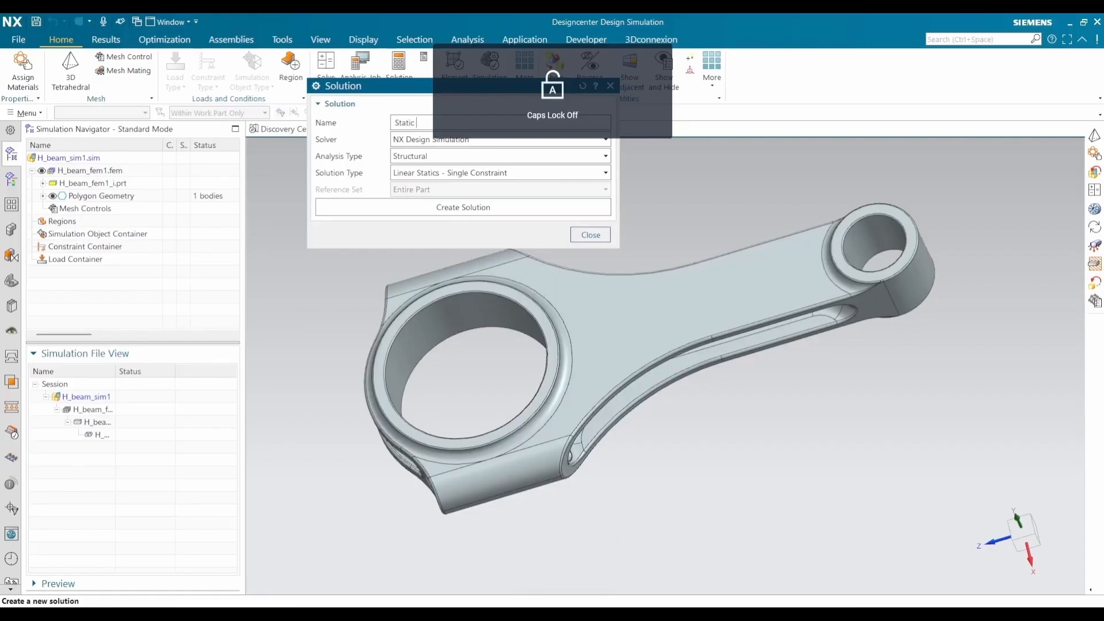
{"action": "type", "text": " Simulation - Pin"}
{"action": "key", "text": "Caps_Lock"}
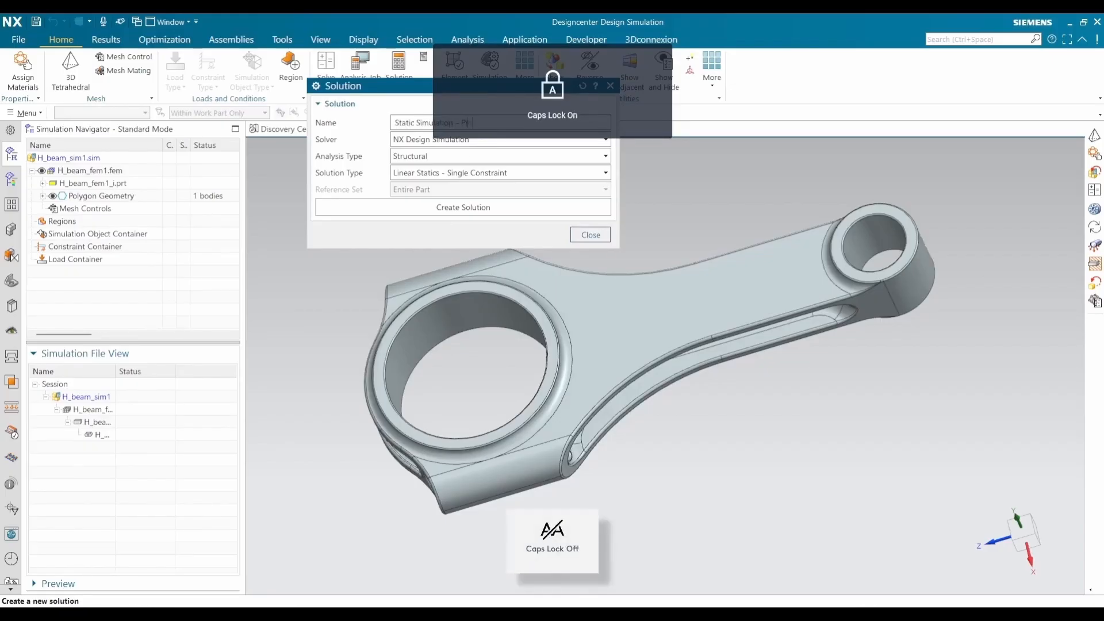
{"action": "type", "text": "E"}
{"action": "key", "text": "Caps_Lock"}
{"action": "type", "text": "nd Compression"}
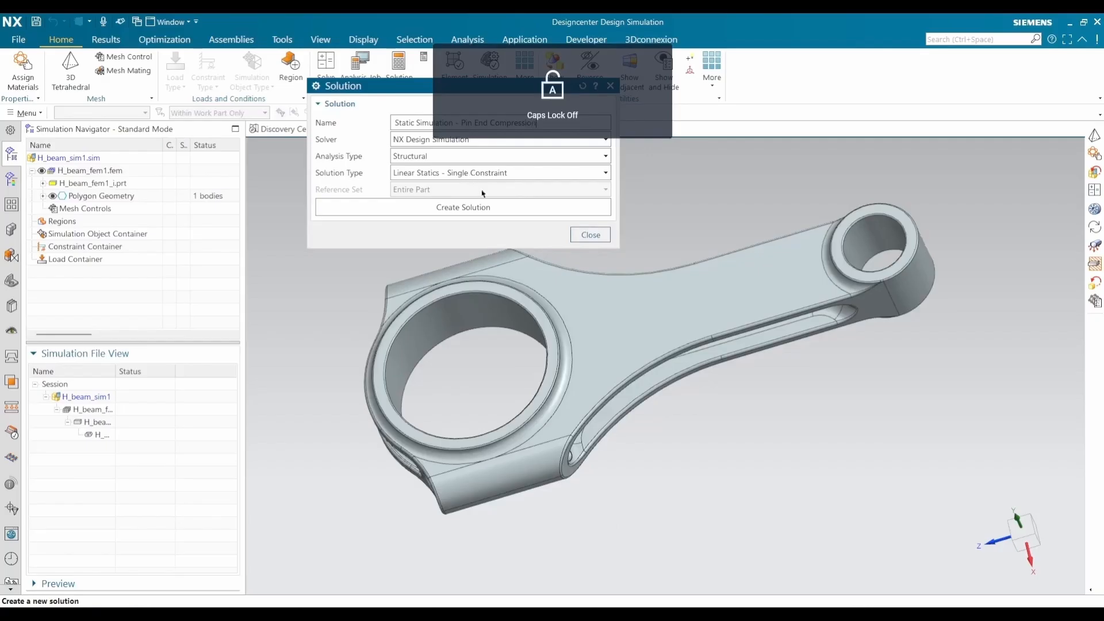
{"action": "left_click", "coordinate": [488, 207]}
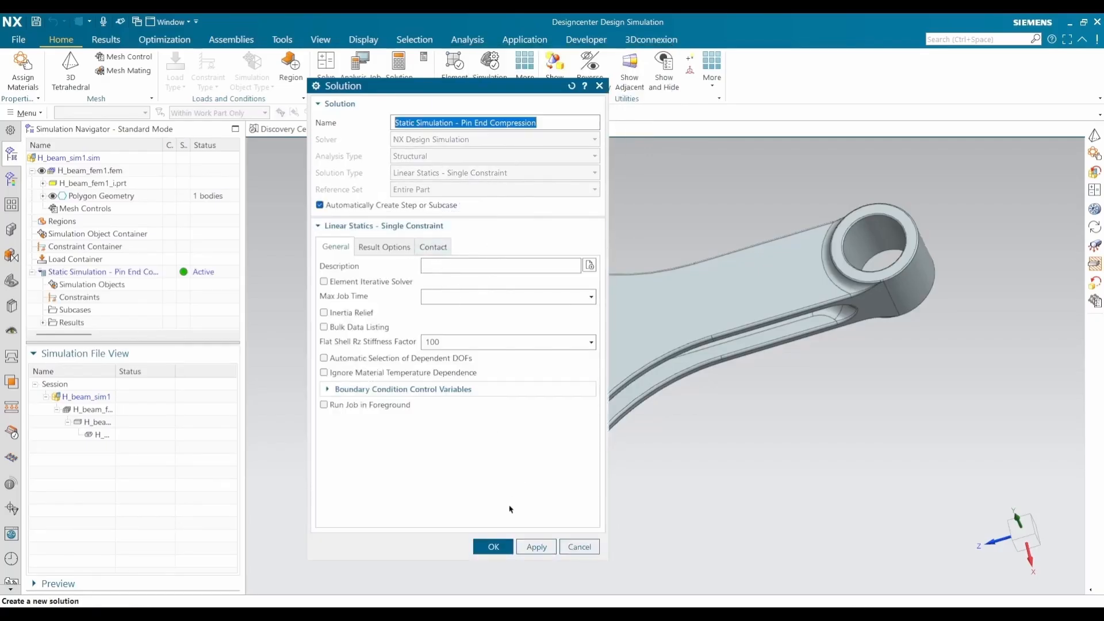
{"action": "left_click", "coordinate": [494, 548]}
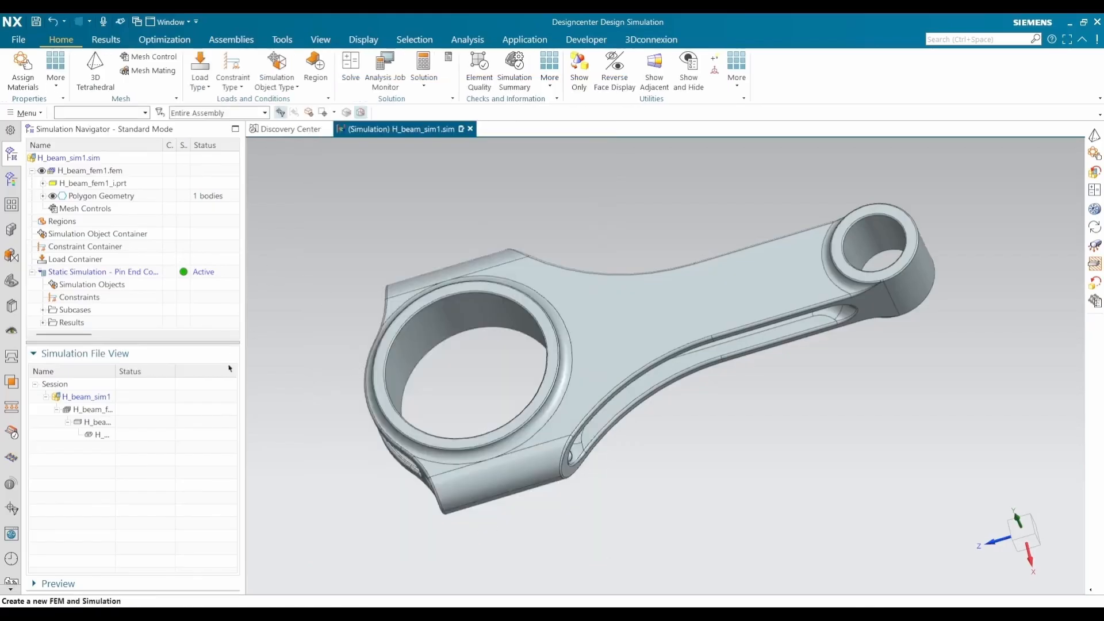
Step: Widen the navigator pane and the name column of the simulation file list to show the full file names
{"action": "left_click_drag", "start_coordinate": [116, 372], "coordinate": [141, 371]}
{"action": "left_click_drag", "start_coordinate": [241, 378], "coordinate": [281, 378]}
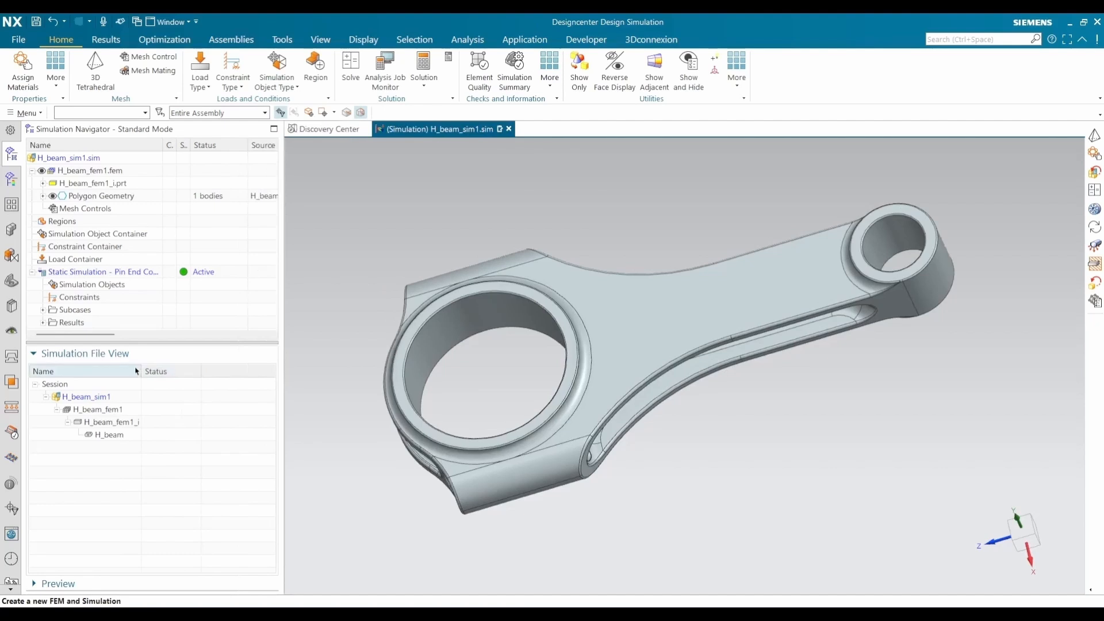
{"action": "left_click_drag", "start_coordinate": [138, 372], "coordinate": [155, 372]}
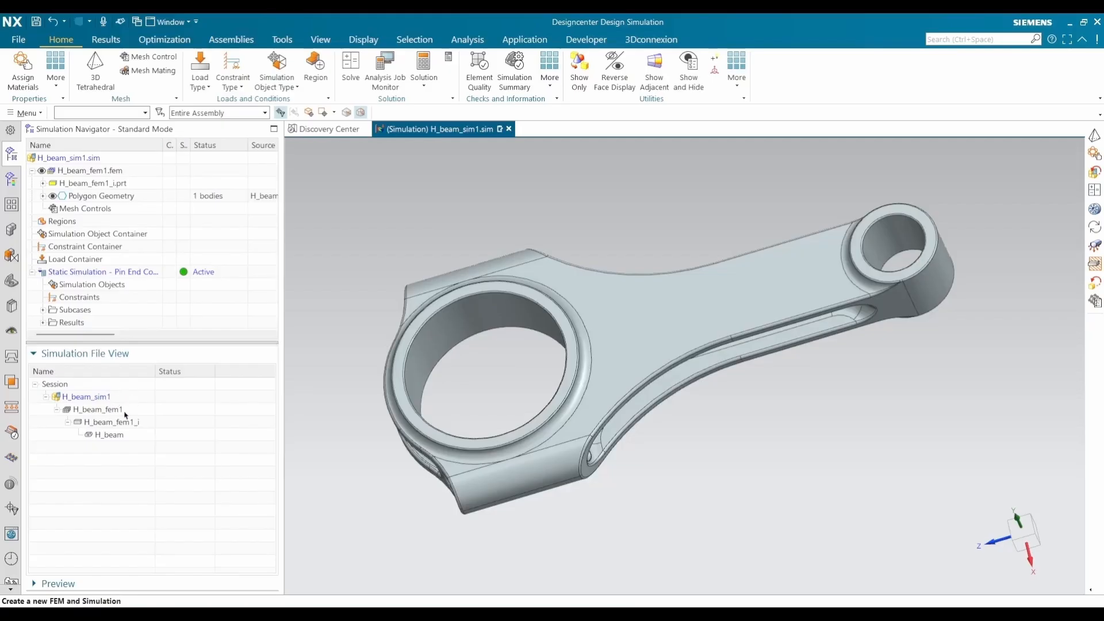
Step: Examine the simulation file hierarchy, going through the simulation, FEM, idealized part and master part files
{"action": "left_click", "coordinate": [125, 411]}
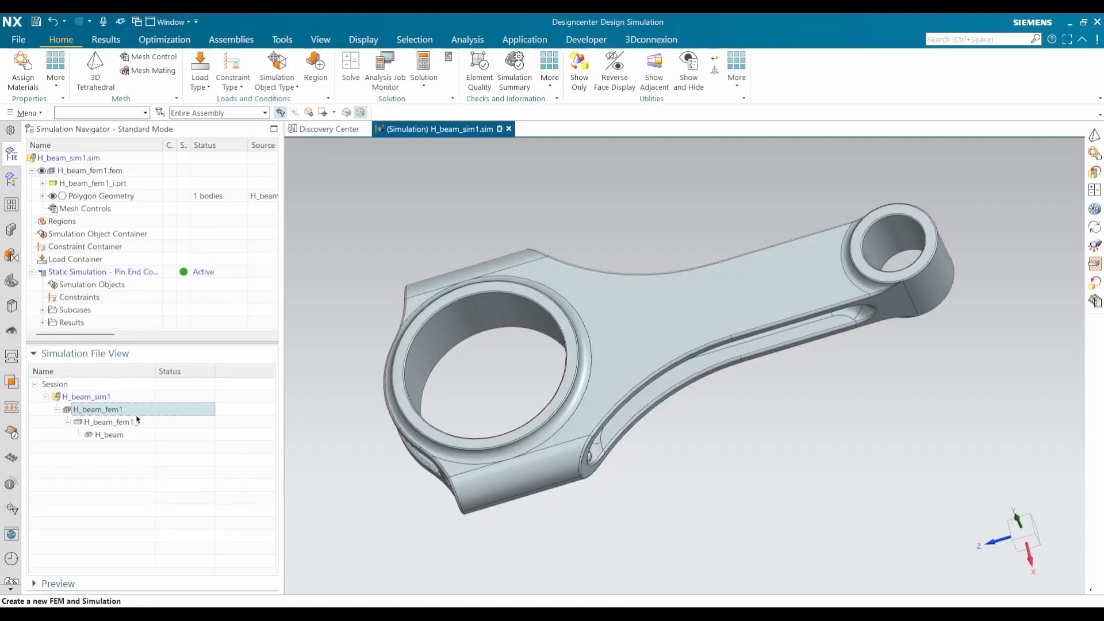
{"action": "left_click", "coordinate": [140, 424]}
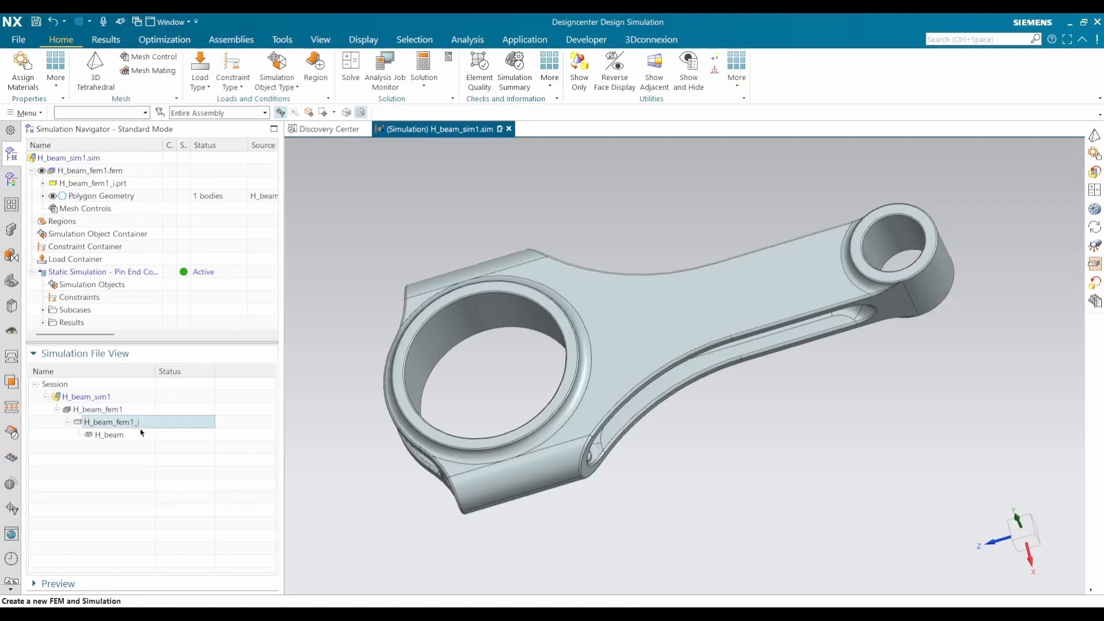
{"action": "left_click", "coordinate": [140, 439]}
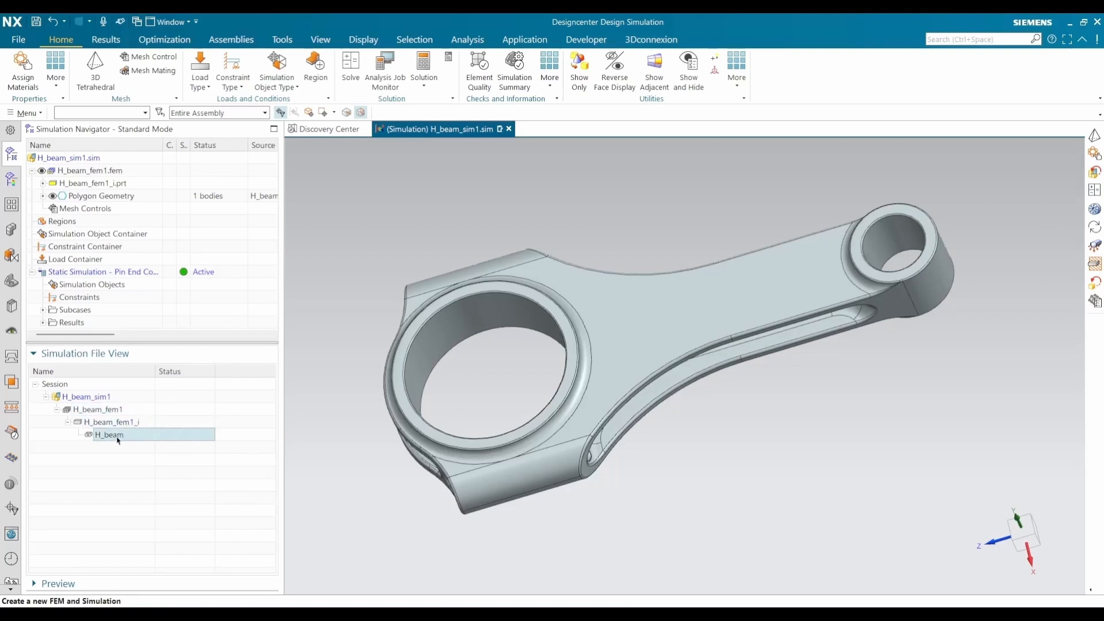
{"action": "left_click", "coordinate": [136, 423]}
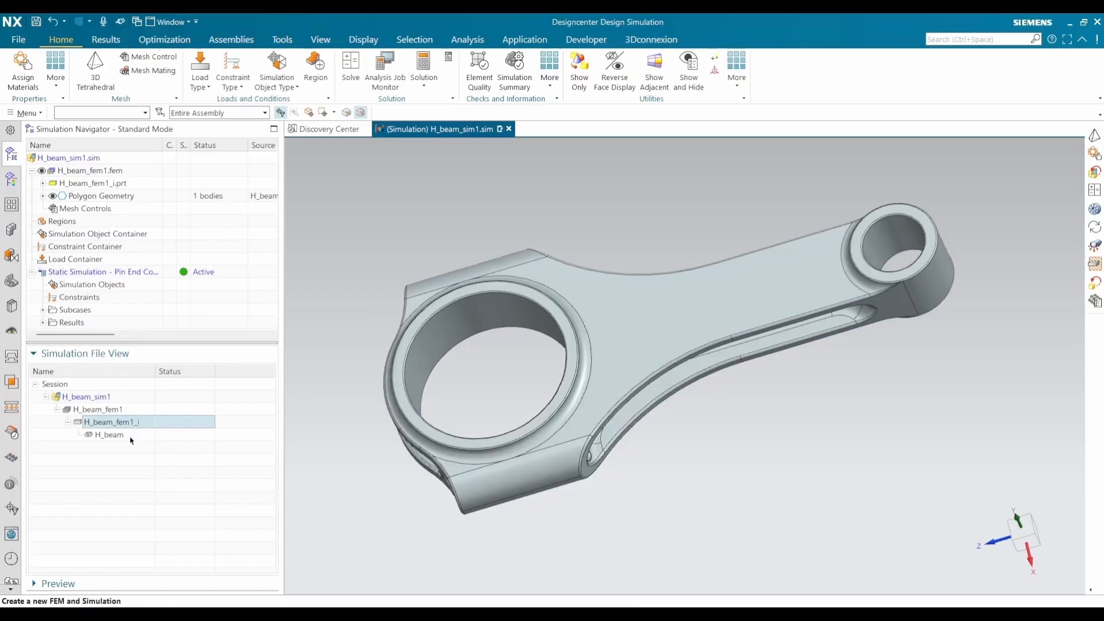
{"action": "left_click", "coordinate": [109, 435]}
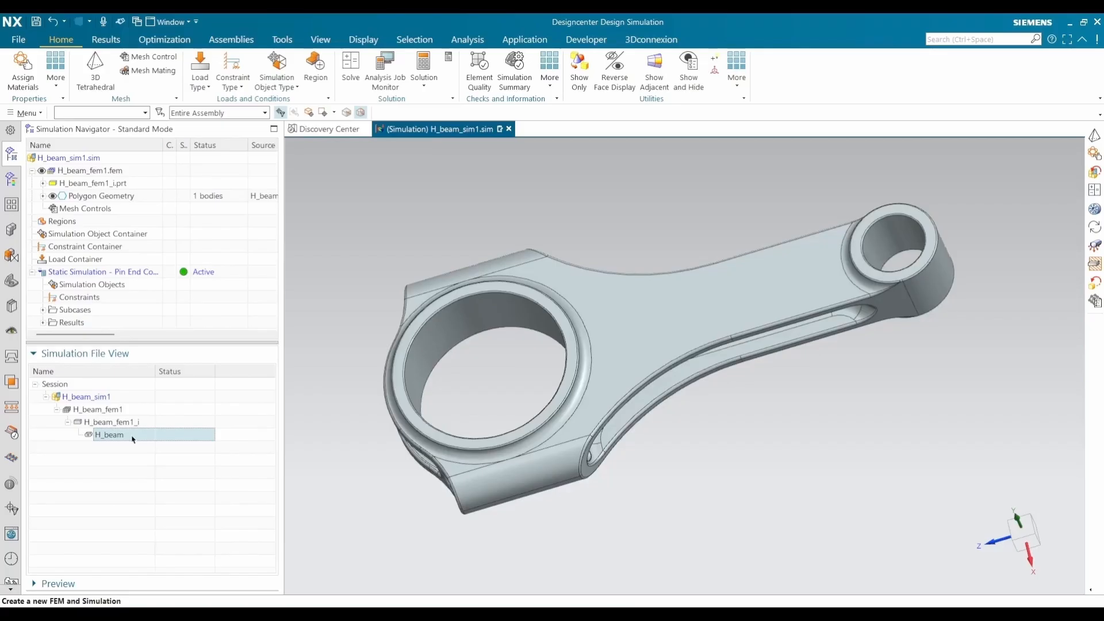
{"action": "left_click", "coordinate": [137, 426]}
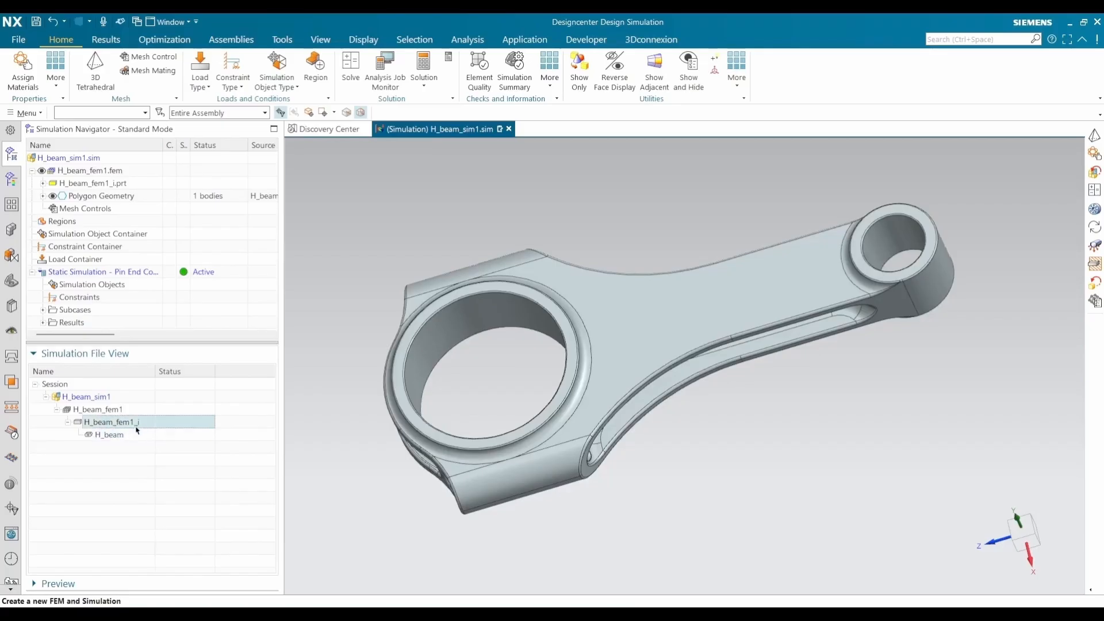
{"action": "left_click", "coordinate": [133, 438]}
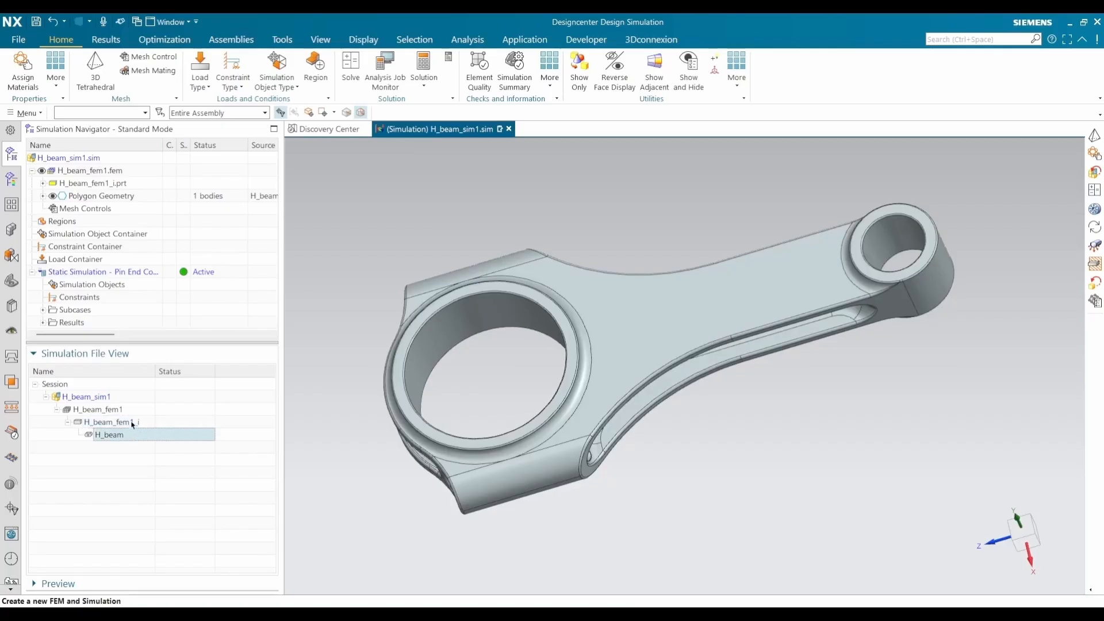
{"action": "left_click", "coordinate": [130, 422]}
{"action": "left_click", "coordinate": [106, 409]}
{"action": "left_click", "coordinate": [110, 423]}
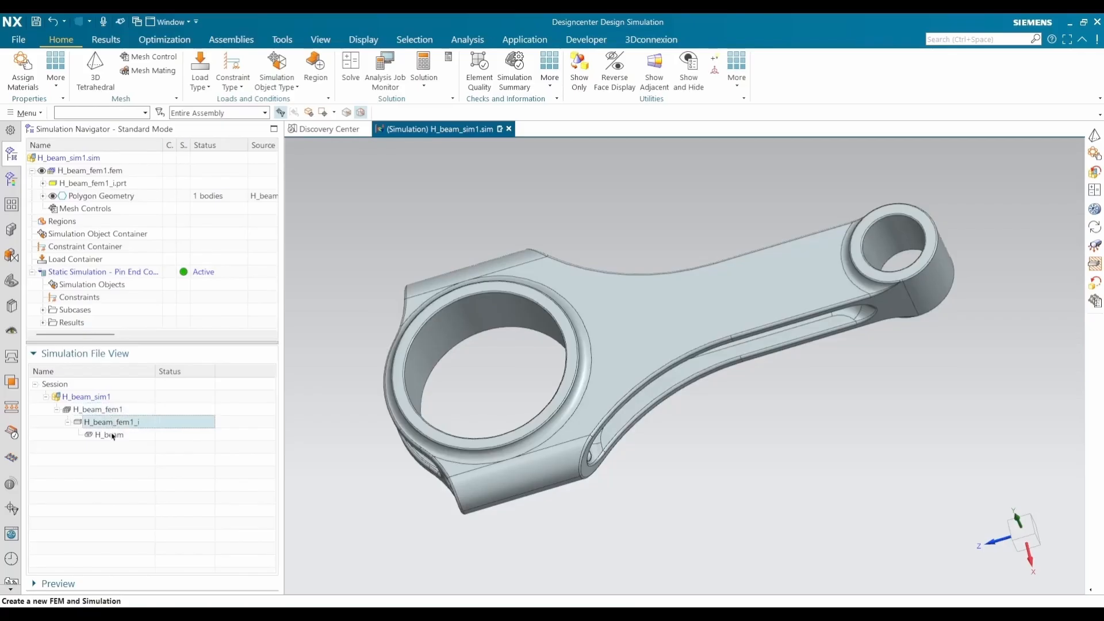
{"action": "left_click", "coordinate": [111, 435]}
{"action": "left_click", "coordinate": [107, 421]}
{"action": "left_click", "coordinate": [98, 411]}
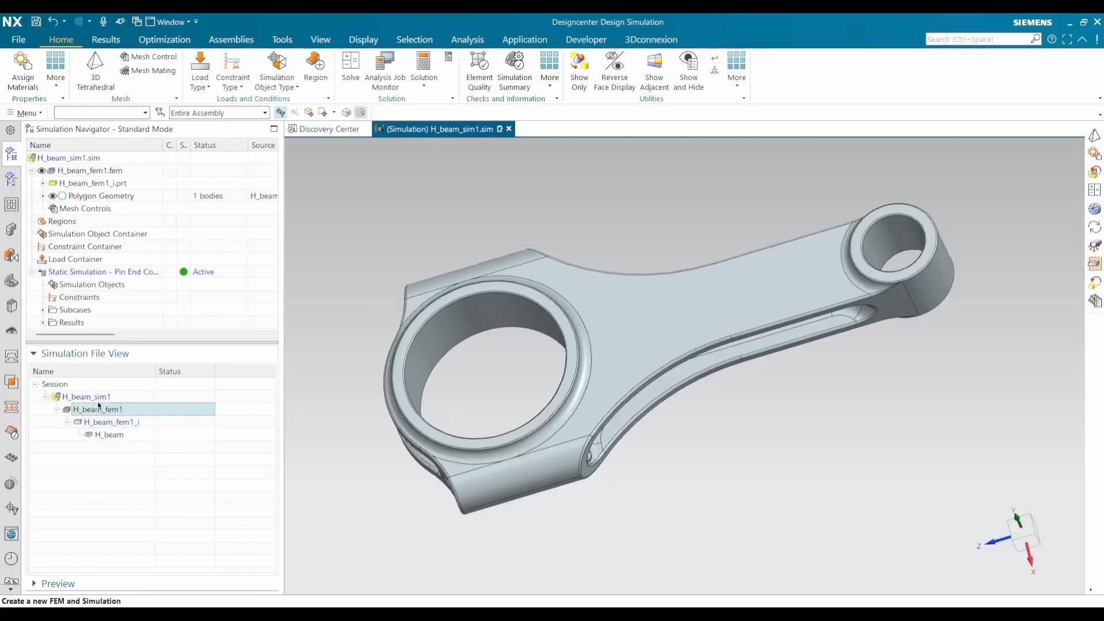
{"action": "left_click", "coordinate": [98, 398]}
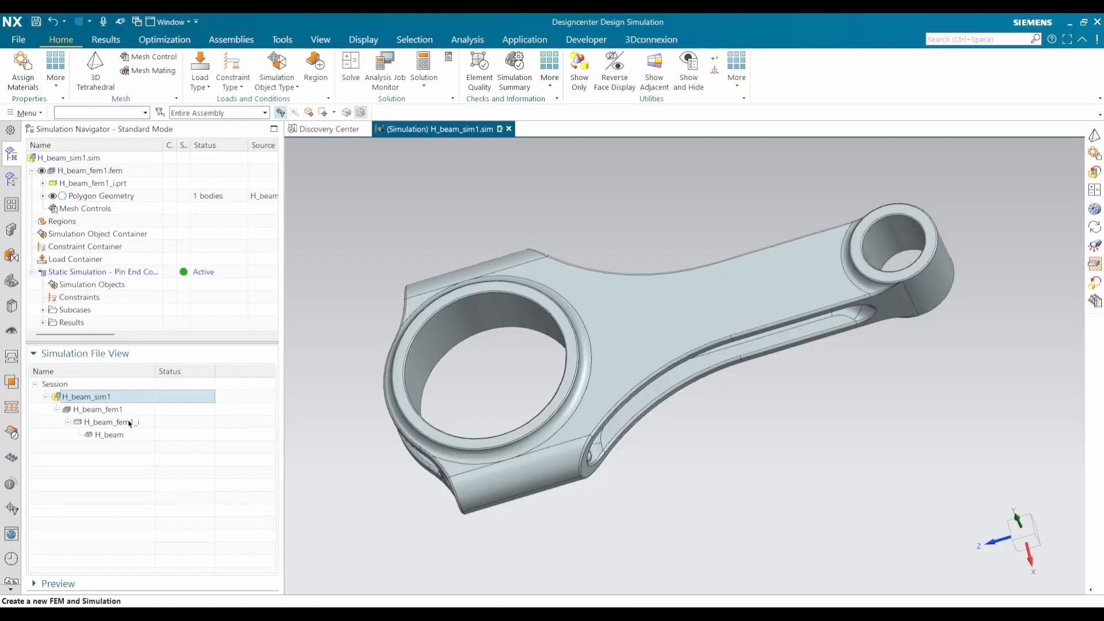
Step: Display the H_beam_fem1 FEM file and inspect the rod's polygon geometry from several sides
{"action": "double_click", "coordinate": [128, 412]}
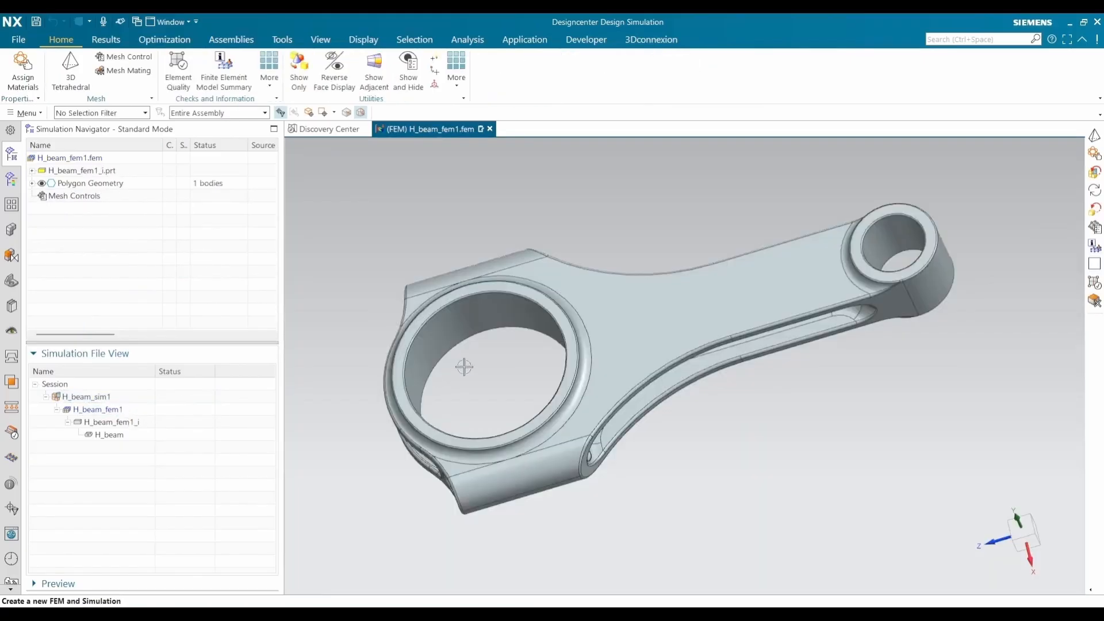
{"action": "middle_click_drag", "start_coordinate": [464, 364], "coordinate": [879, 261]}
{"action": "middle_click_drag", "start_coordinate": [805, 278], "coordinate": [637, 295]}
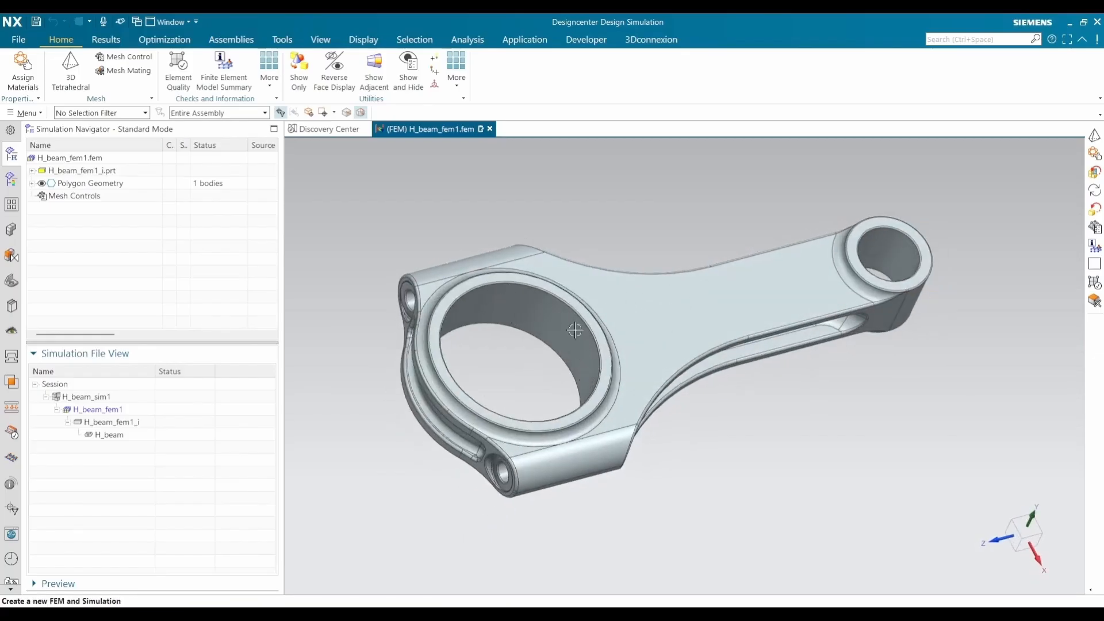
{"action": "middle_click_drag", "start_coordinate": [539, 311], "coordinate": [477, 302]}
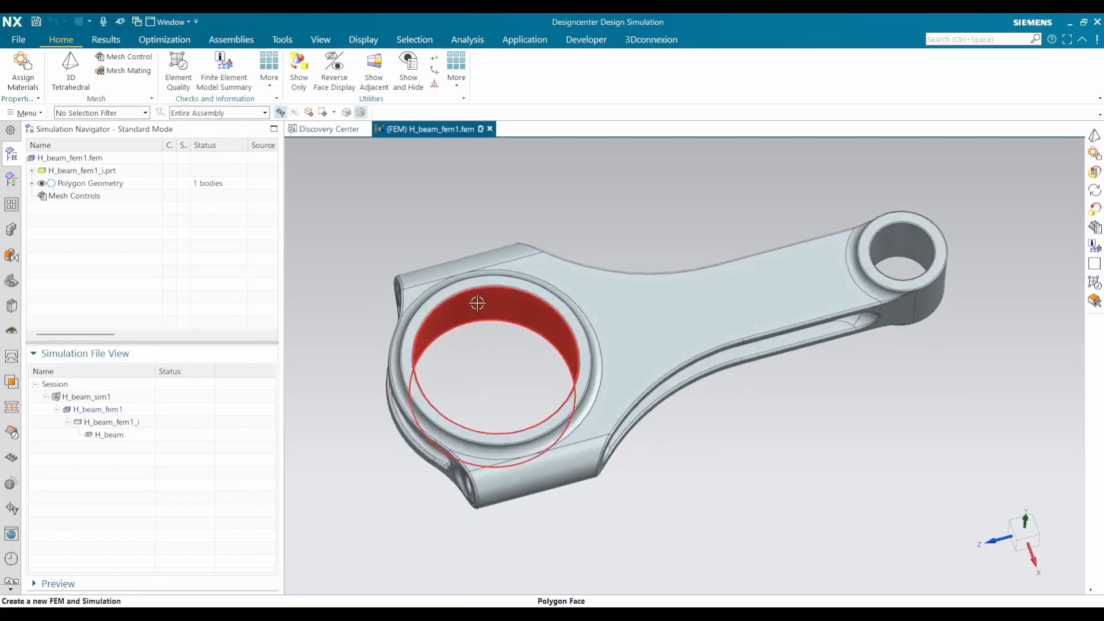
{"action": "middle_click_drag", "start_coordinate": [556, 343], "coordinate": [515, 305]}
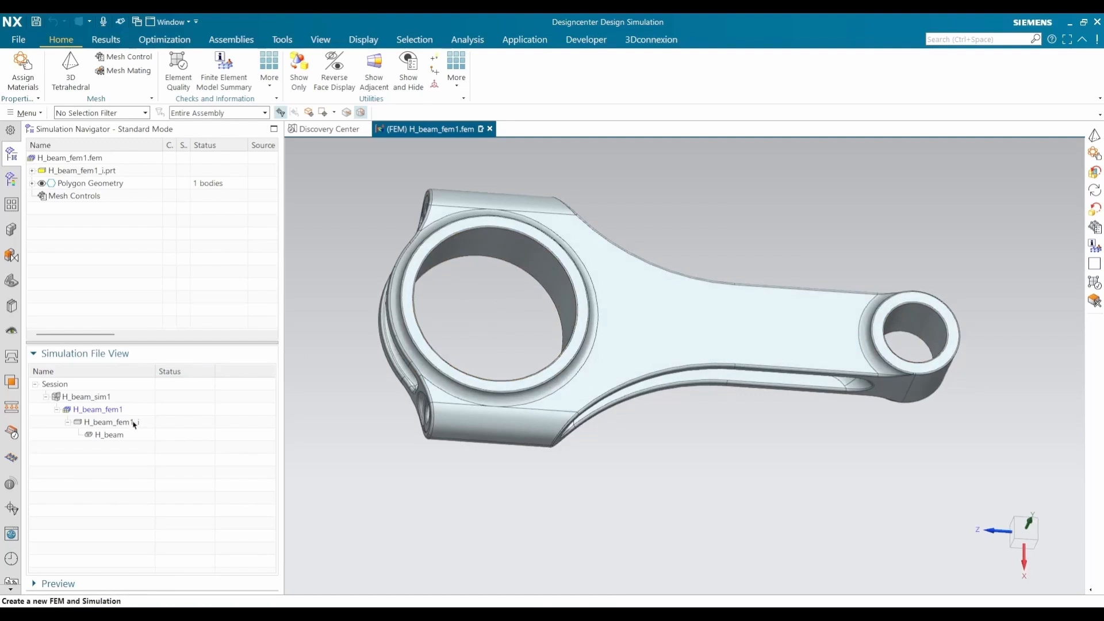
Step: Display the idealized part H_beam_fem1_i and dismiss the idealized part warning
{"action": "double_click", "coordinate": [134, 424]}
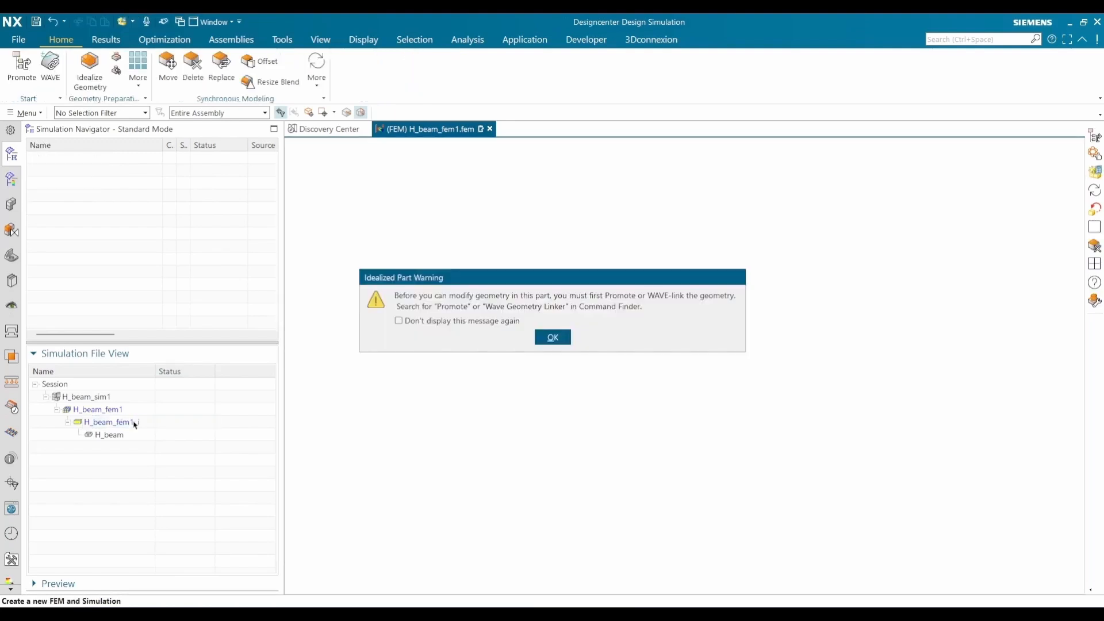
{"action": "left_click", "coordinate": [549, 337]}
{"action": "middle_click_drag", "start_coordinate": [528, 381], "coordinate": [553, 311]}
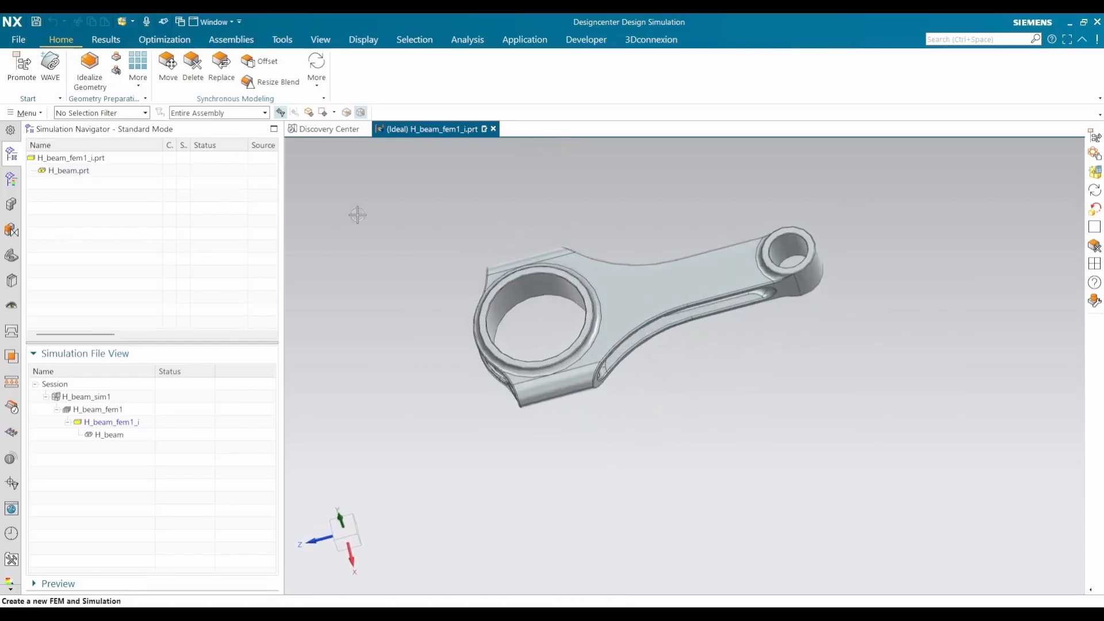
Step: Promote the connecting rod body into the idealized part
{"action": "left_click", "coordinate": [22, 69]}
{"action": "left_click", "coordinate": [576, 253]}
{"action": "left_click", "coordinate": [383, 160]}
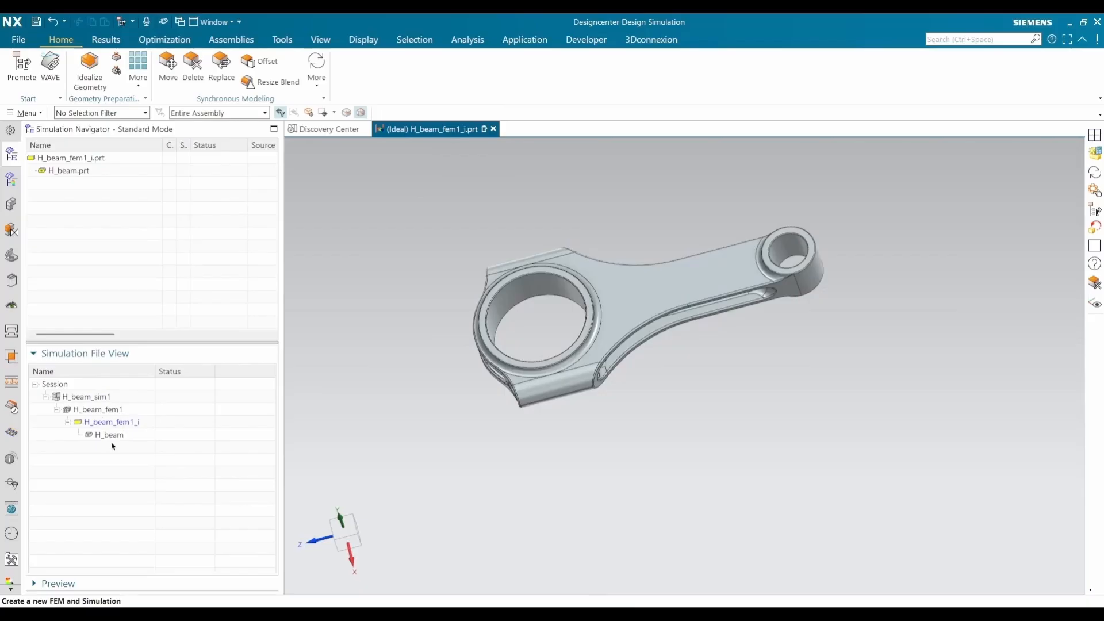
{"action": "scroll", "coordinate": [503, 292], "scroll_direction": "down", "scroll_amount": 2}
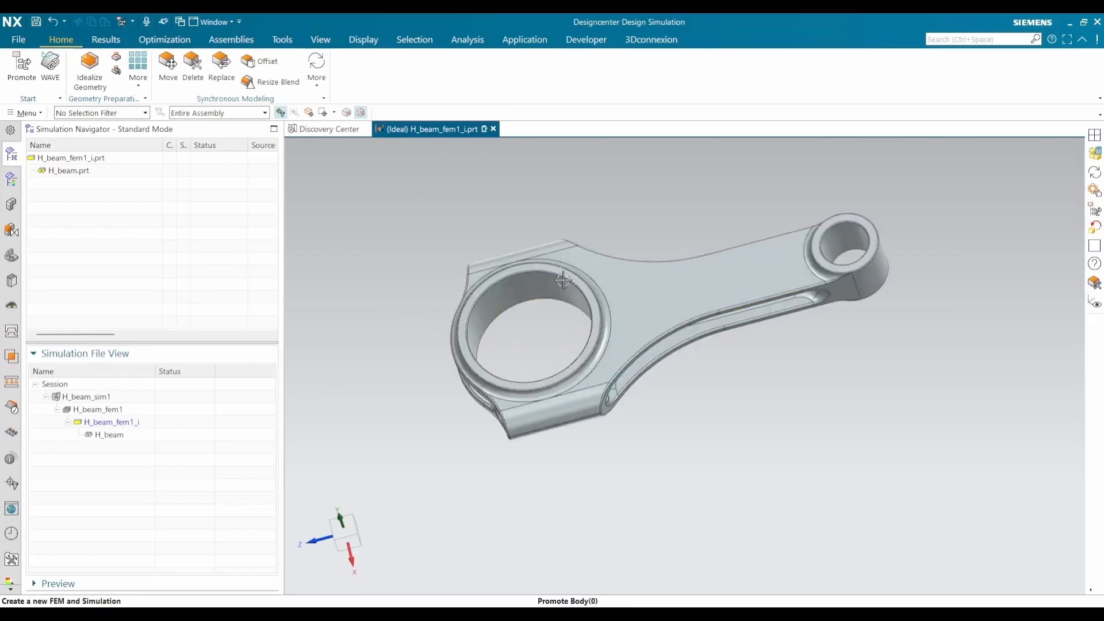
{"action": "left_click", "coordinate": [518, 201]}
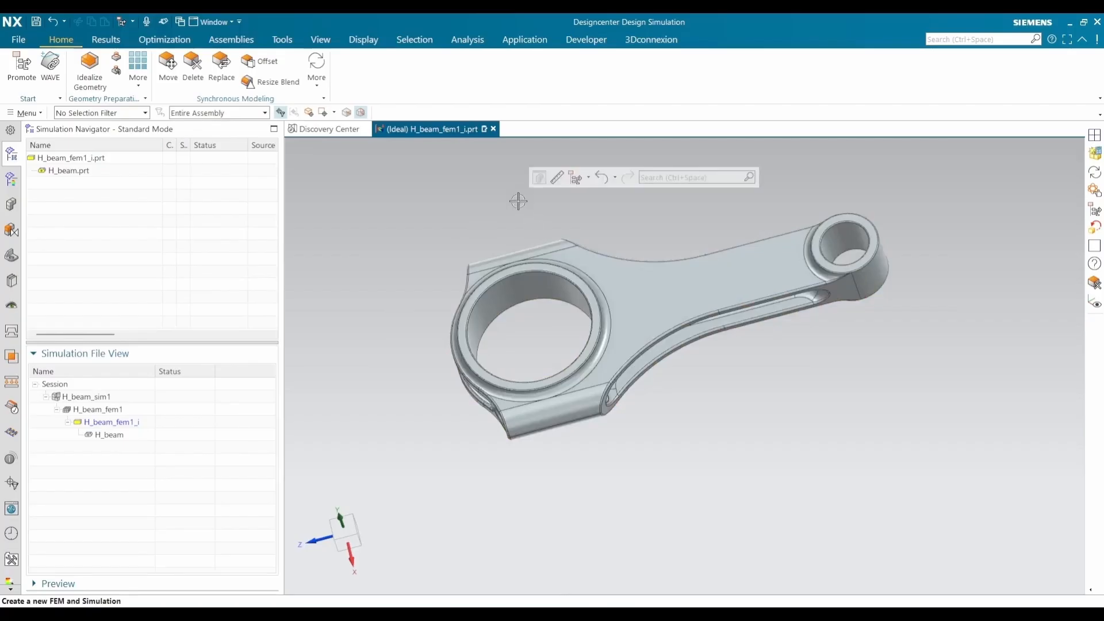
Step: Switch to Modeling and create an inferred datum coordinate system at the arc center of the small end bore's edge
{"action": "key", "text": "ctrl+m"}
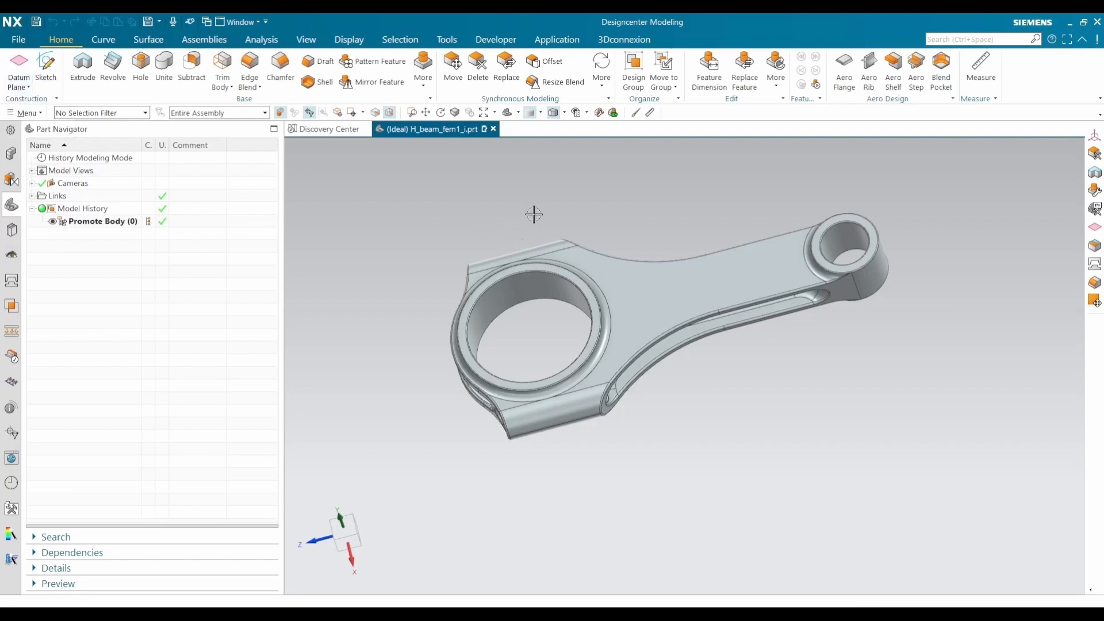
{"action": "middle_click_drag", "start_coordinate": [534, 214], "coordinate": [638, 278]}
{"action": "left_click", "coordinate": [28, 87]}
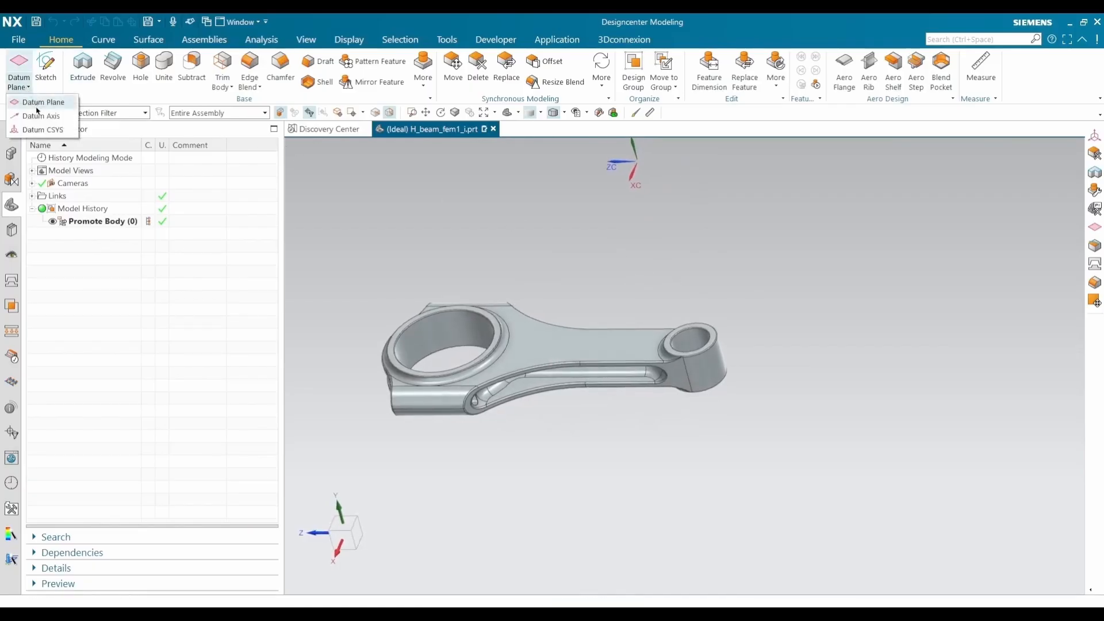
{"action": "left_click", "coordinate": [42, 129]}
{"action": "scroll", "coordinate": [710, 337], "scroll_direction": "up", "scroll_amount": 3}
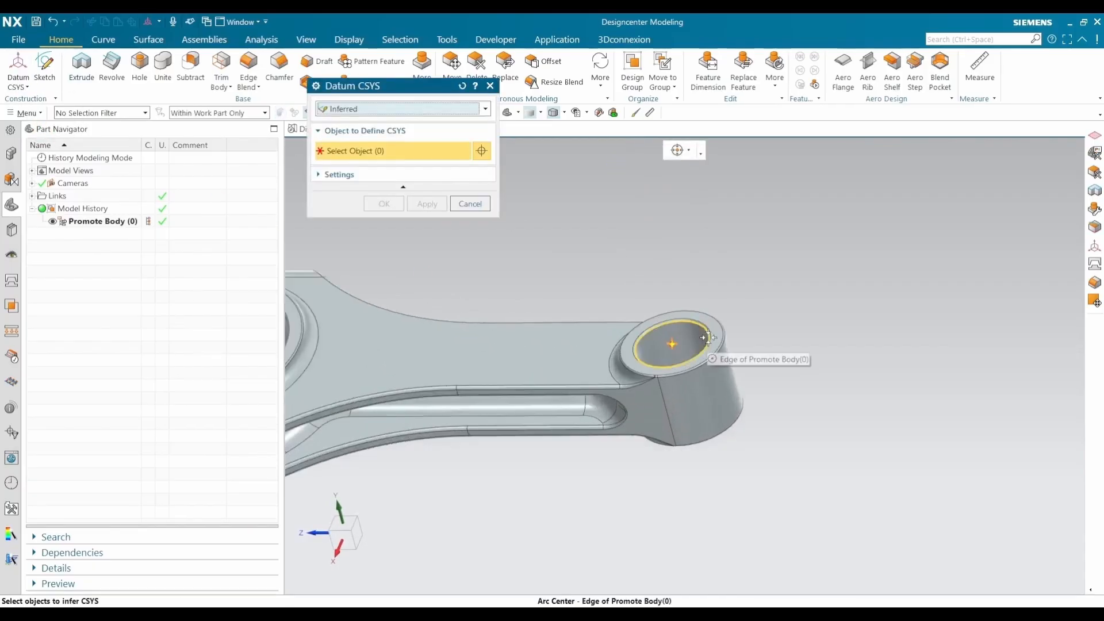
{"action": "left_click", "coordinate": [708, 337]}
{"action": "middle_click_drag", "start_coordinate": [707, 339], "coordinate": [655, 379]}
{"action": "left_click", "coordinate": [383, 204]}
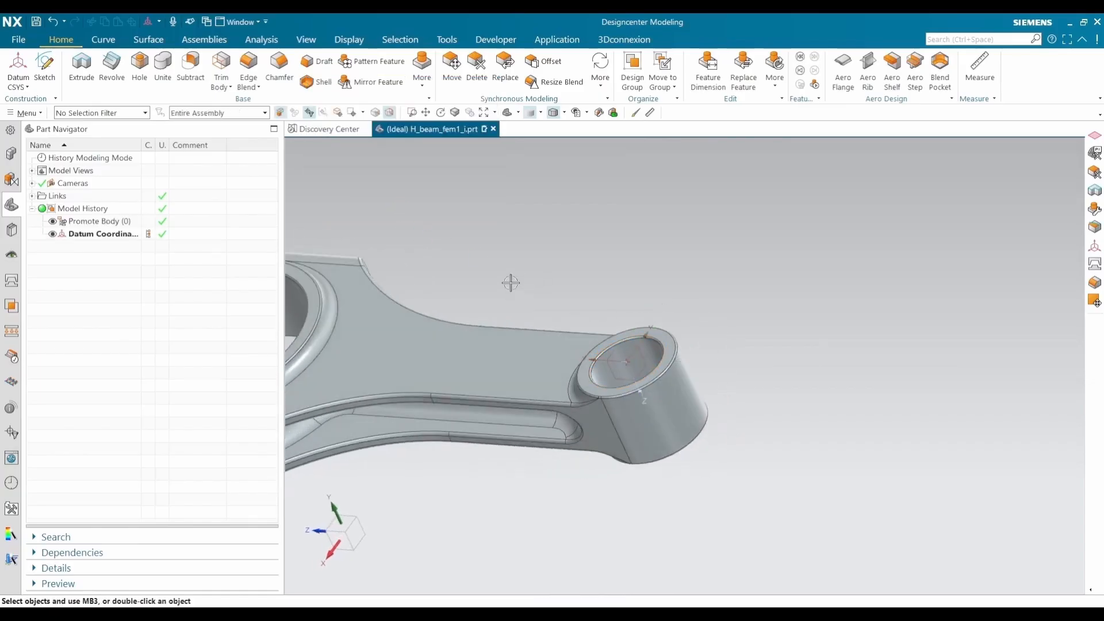
Step: Set the WCS to the datum coordinate system in the small end bore
{"action": "right_click", "coordinate": [107, 236]}
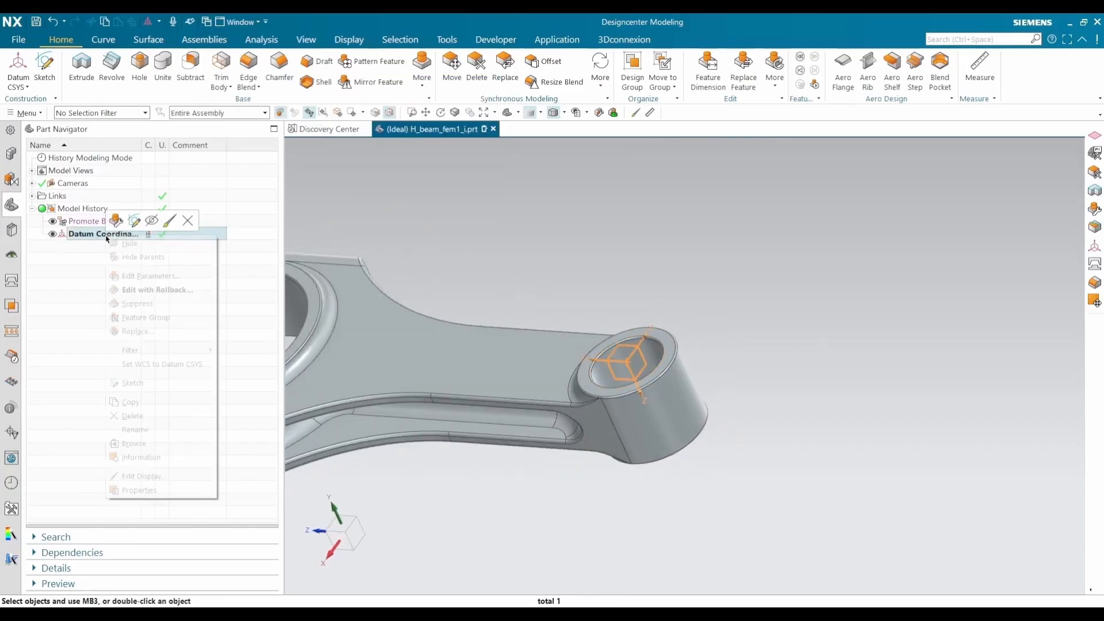
{"action": "left_click", "coordinate": [166, 365]}
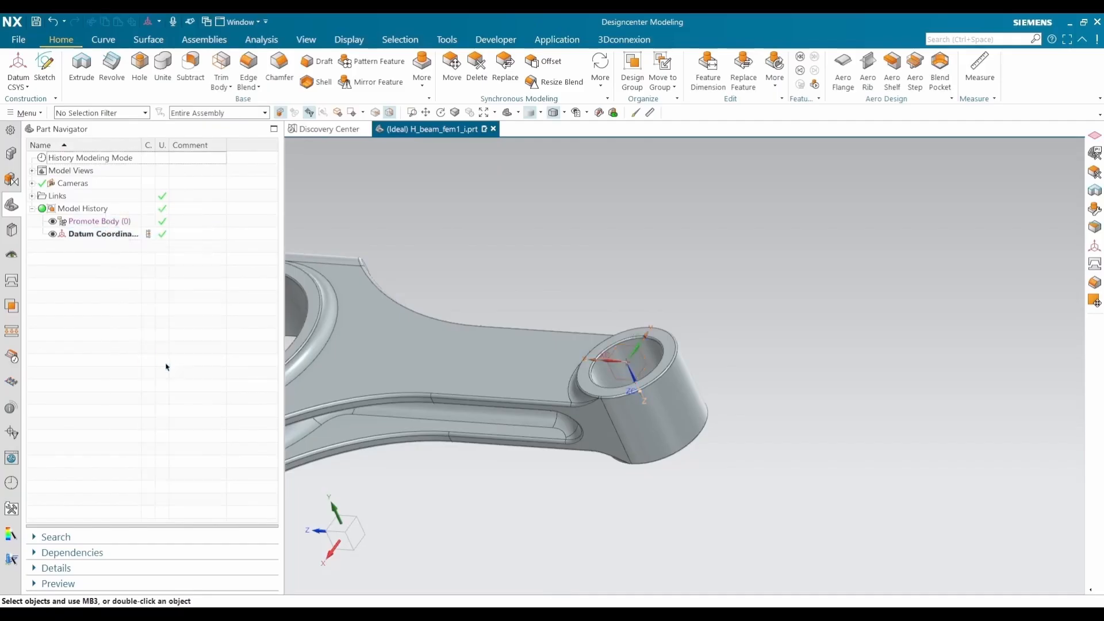
{"action": "key", "text": "ctrl+f"}
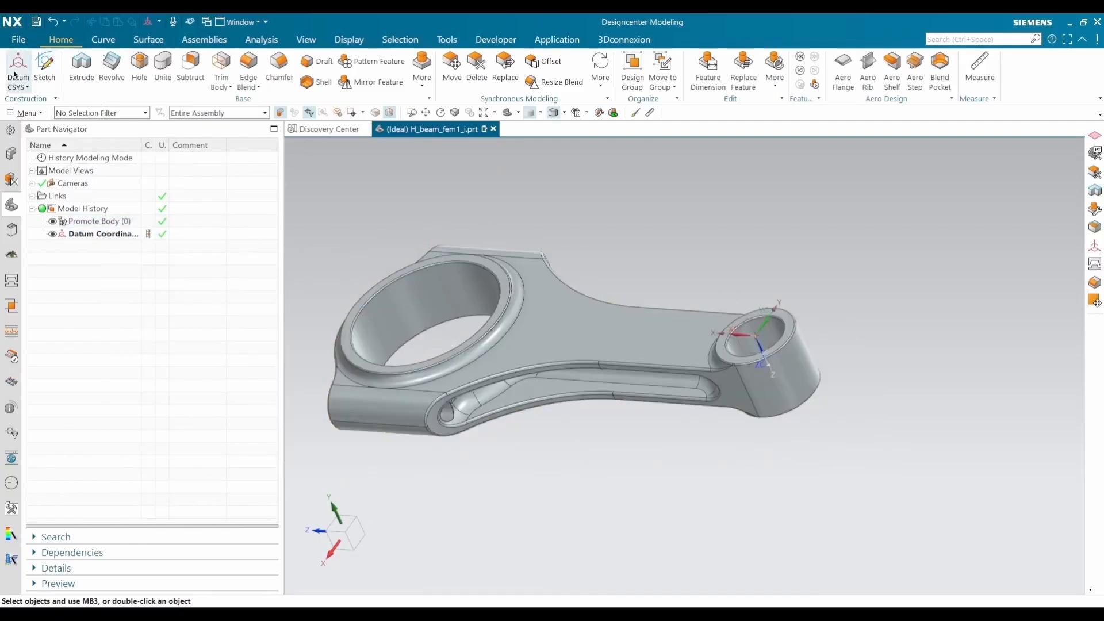
Step: Create a datum plane parallel to the WCS YC-ZC plane at a distance of 160 mm, through the big end bore
{"action": "left_click", "coordinate": [27, 87]}
{"action": "left_click", "coordinate": [29, 107]}
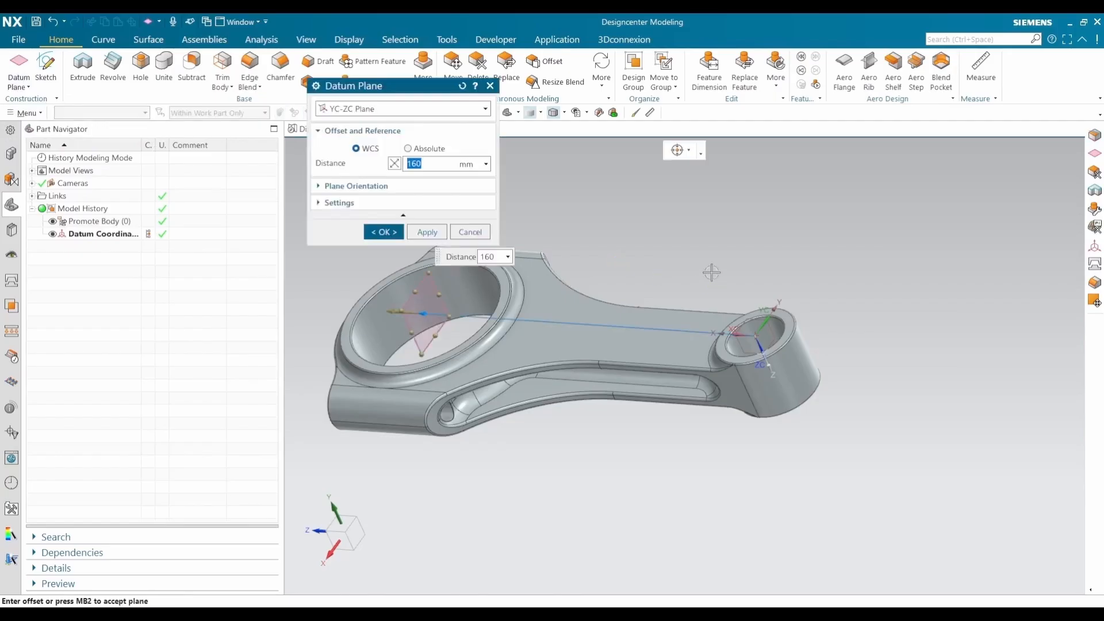
{"action": "middle_click_drag", "start_coordinate": [712, 270], "coordinate": [748, 276]}
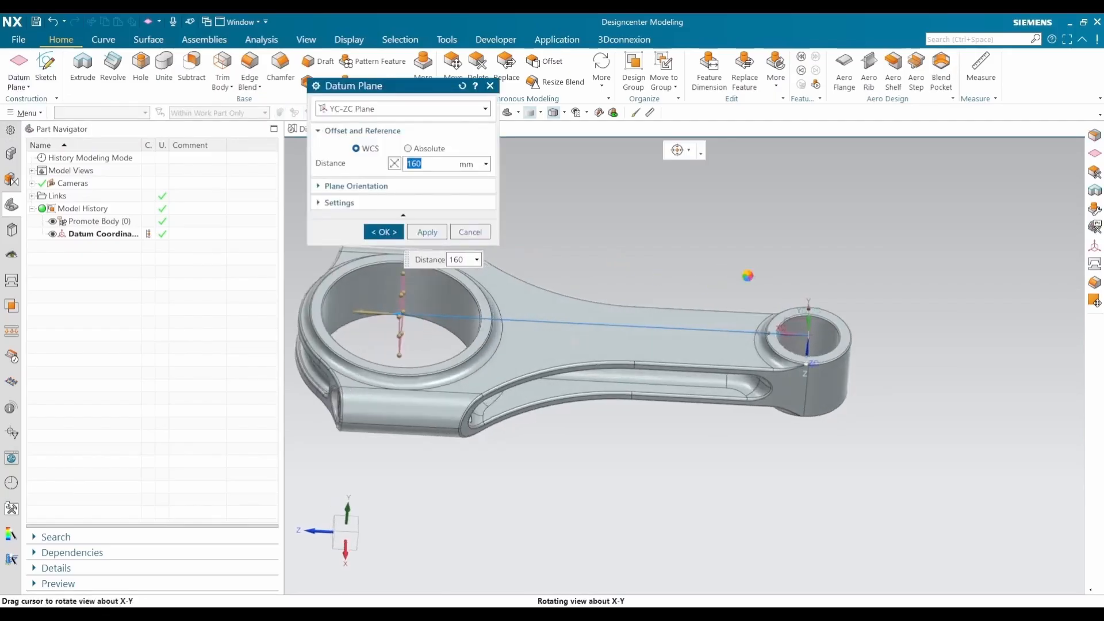
{"action": "middle_click_drag", "start_coordinate": [556, 327], "coordinate": [561, 357]}
{"action": "scroll", "coordinate": [503, 323], "scroll_direction": "down", "scroll_amount": 2}
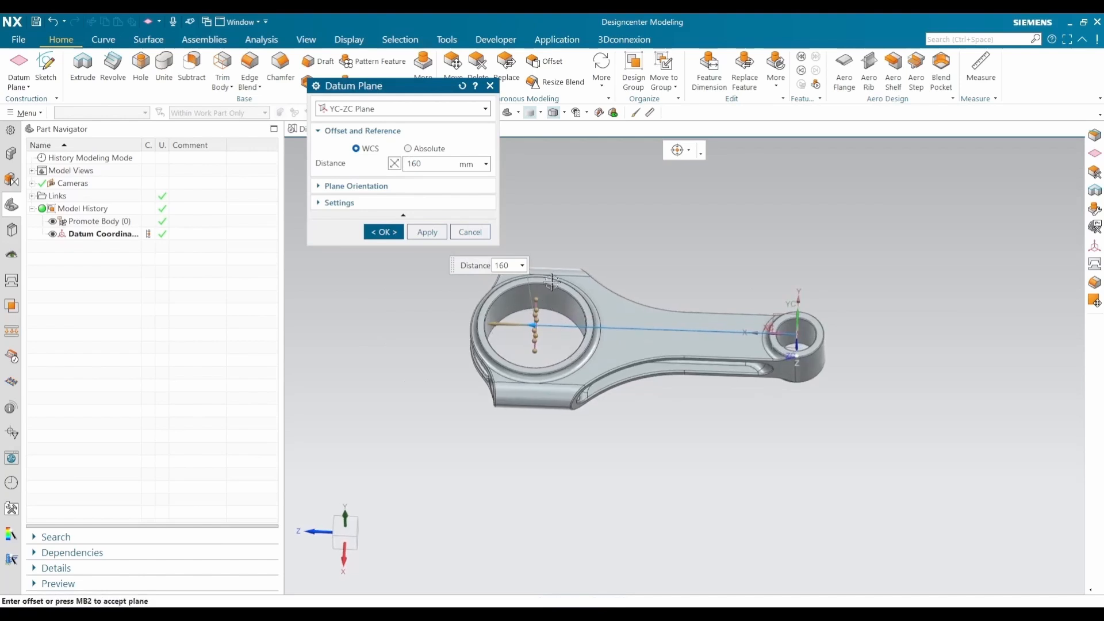
{"action": "left_click", "coordinate": [426, 231]}
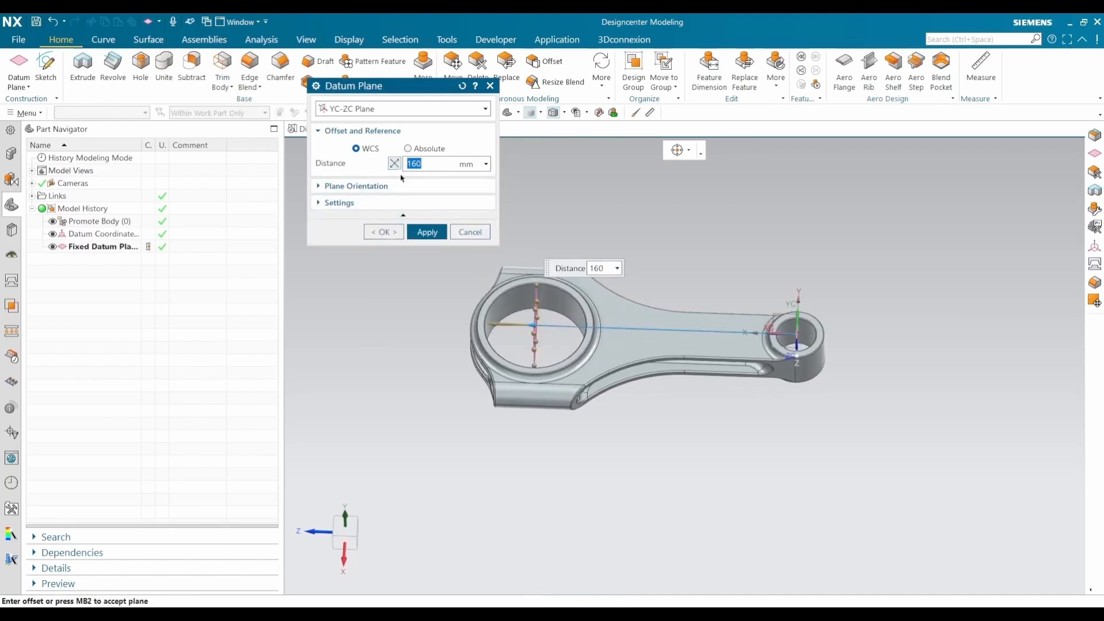
Step: Create a datum plane on the WCS YC-ZC plane at a distance of 0 mm, through the small end bore
{"action": "left_click", "coordinate": [429, 233]}
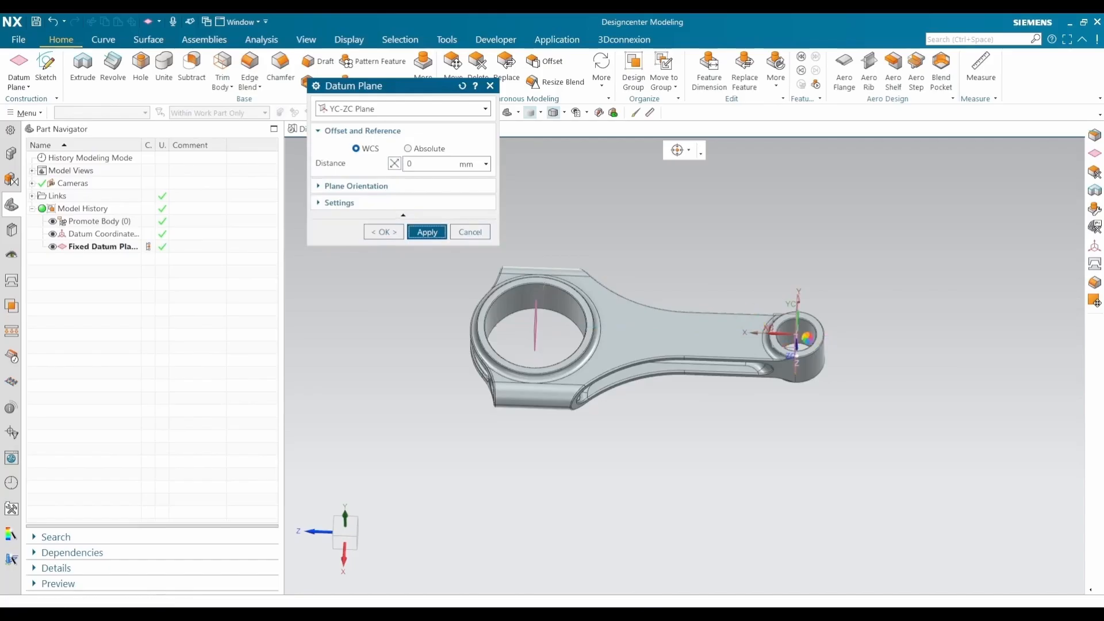
{"action": "scroll", "coordinate": [807, 335], "scroll_direction": "up", "scroll_amount": 2}
{"action": "left_click", "coordinate": [390, 232]}
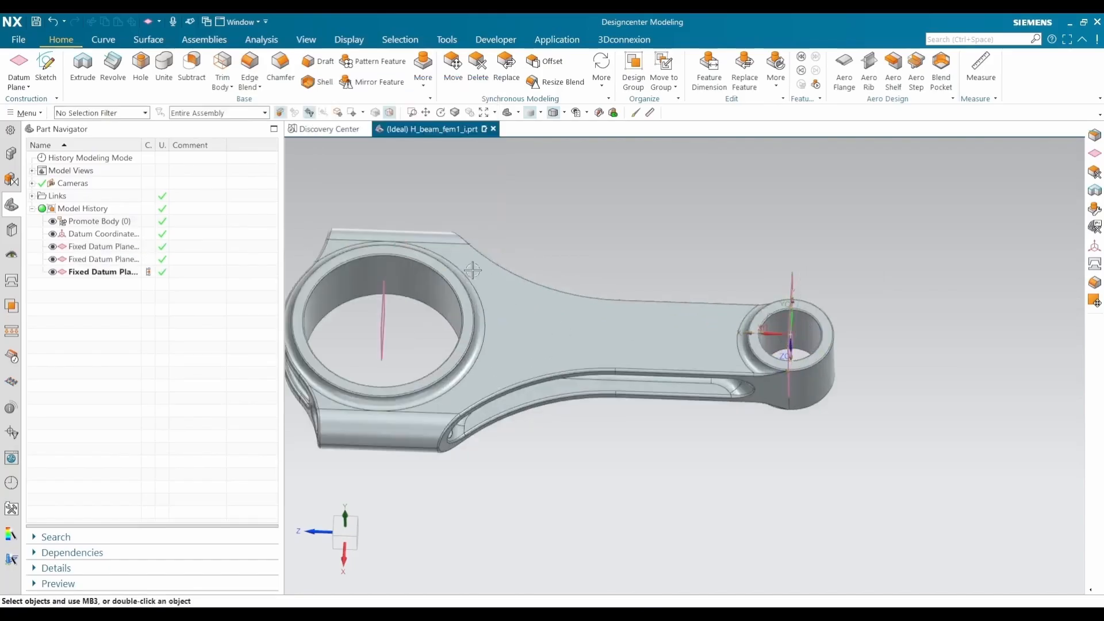
Step: Start Divide Face and choose the inner cylindrical faces of the big end and small end bores, using the Single Face rule
{"action": "scroll", "coordinate": [483, 273], "scroll_direction": "down", "scroll_amount": 1}
{"action": "type", "text": "d"}
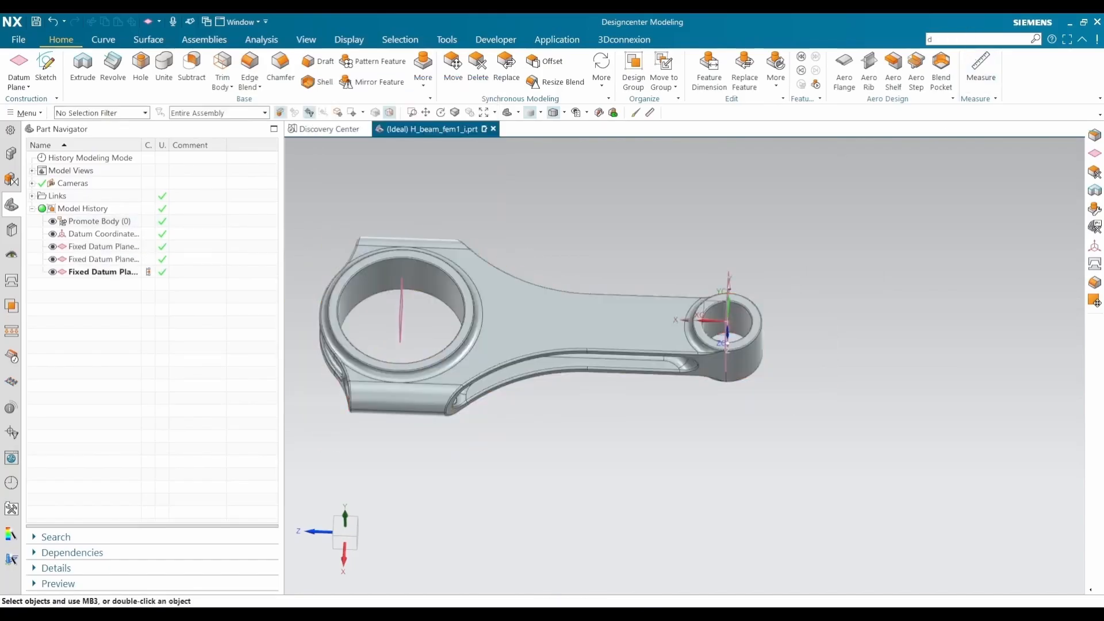
{"action": "type", "text": "ivi"}
{"action": "left_click", "coordinate": [960, 83]}
{"action": "middle_click_drag", "start_coordinate": [700, 233], "coordinate": [855, 231], "text": "shift"}
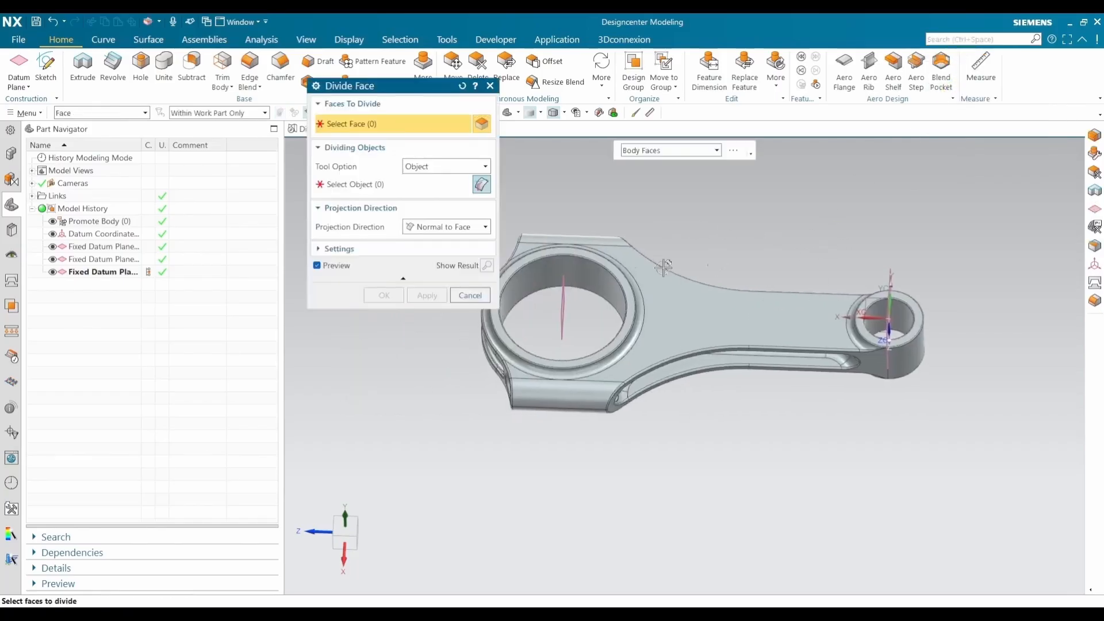
{"action": "left_click", "coordinate": [582, 278]}
{"action": "key", "text": "Escape"}
{"action": "left_click", "coordinate": [670, 150]}
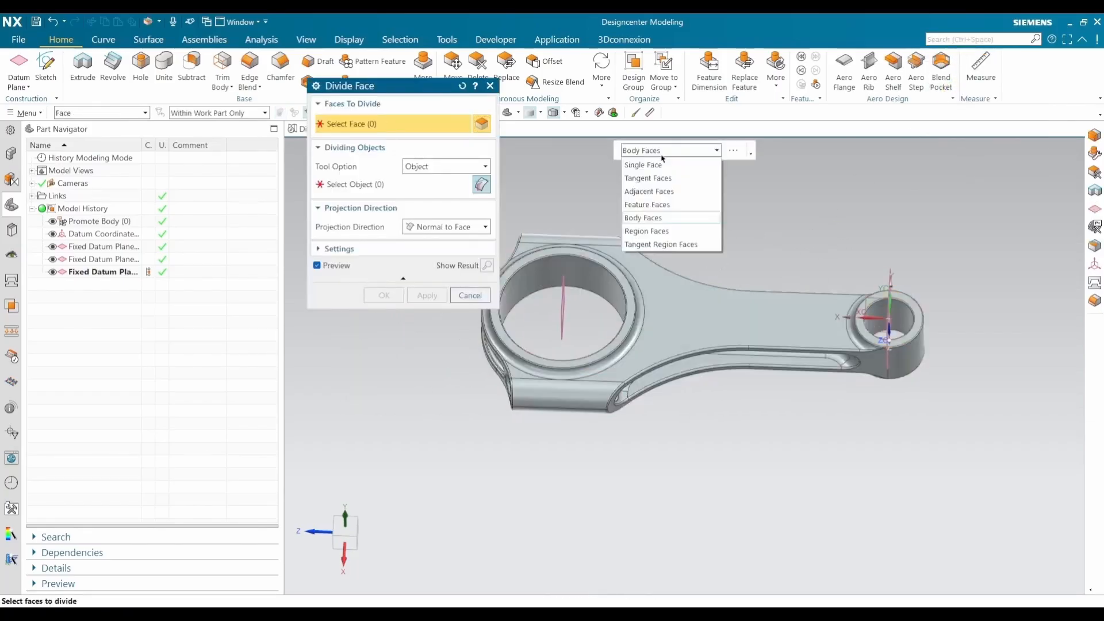
{"action": "left_click", "coordinate": [659, 165]}
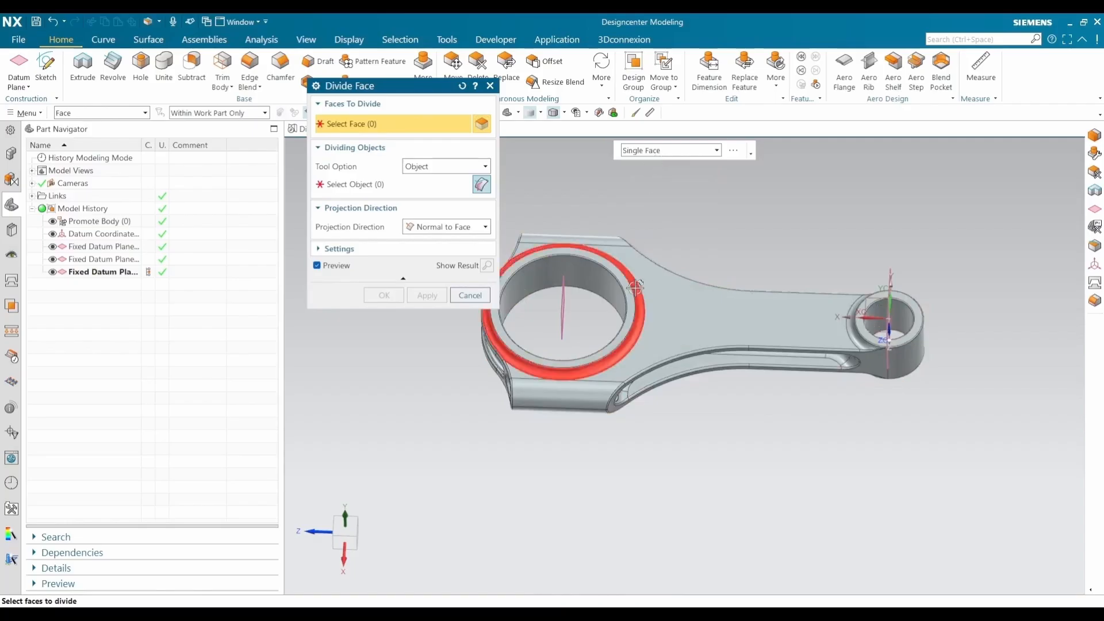
{"action": "left_click", "coordinate": [594, 282]}
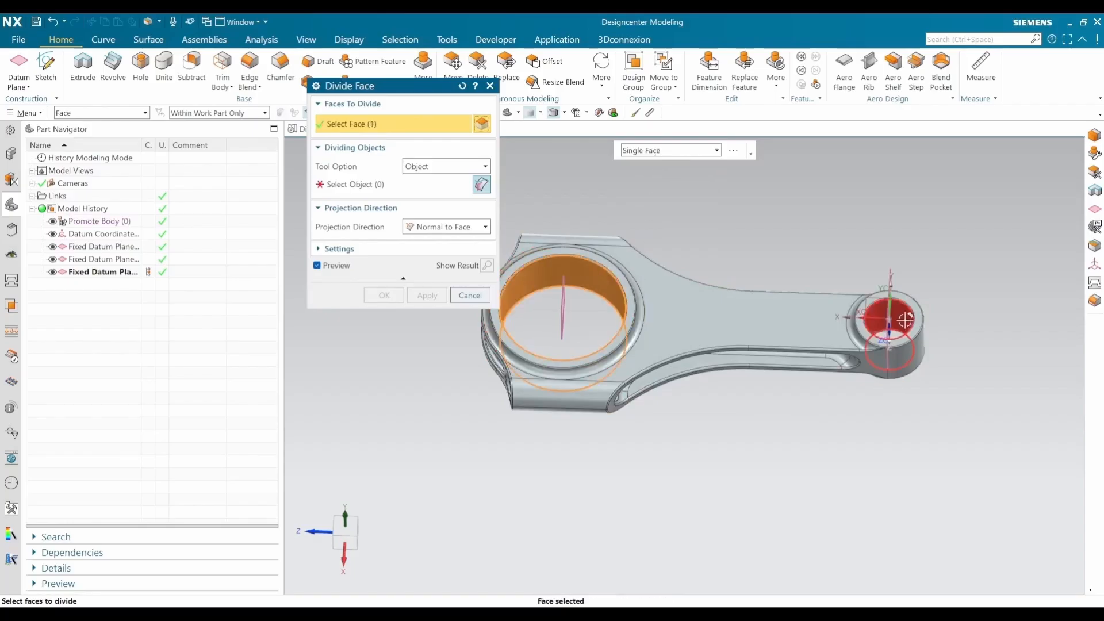
{"action": "left_click", "coordinate": [888, 321]}
Step: Divide the two bore faces with the datum planes through the big end and the small end
{"action": "left_click", "coordinate": [368, 185]}
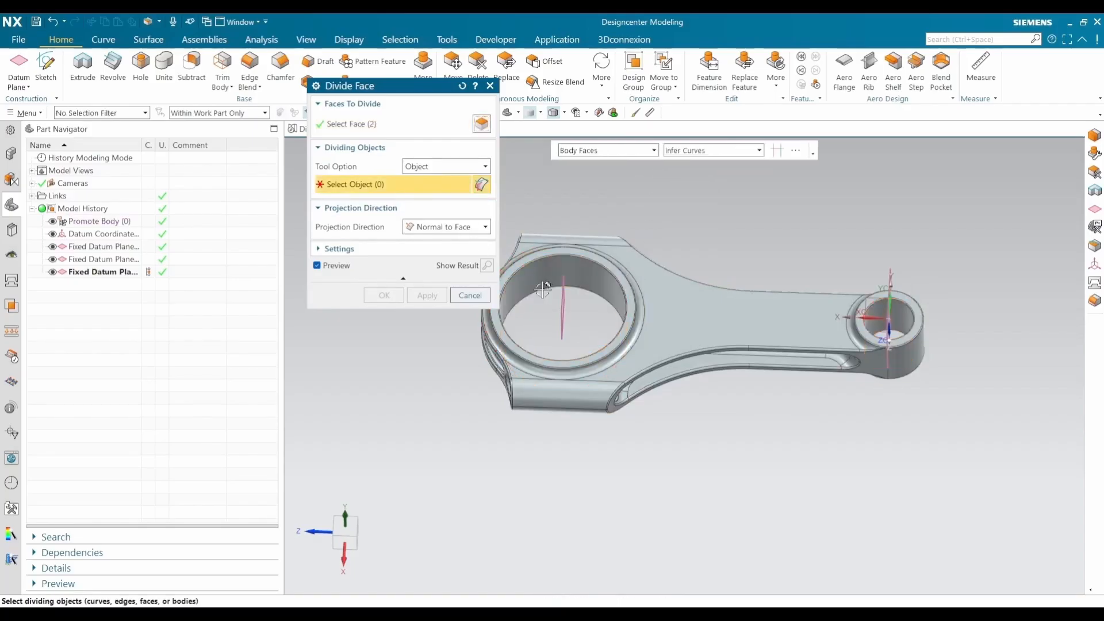
{"action": "left_click", "coordinate": [563, 305]}
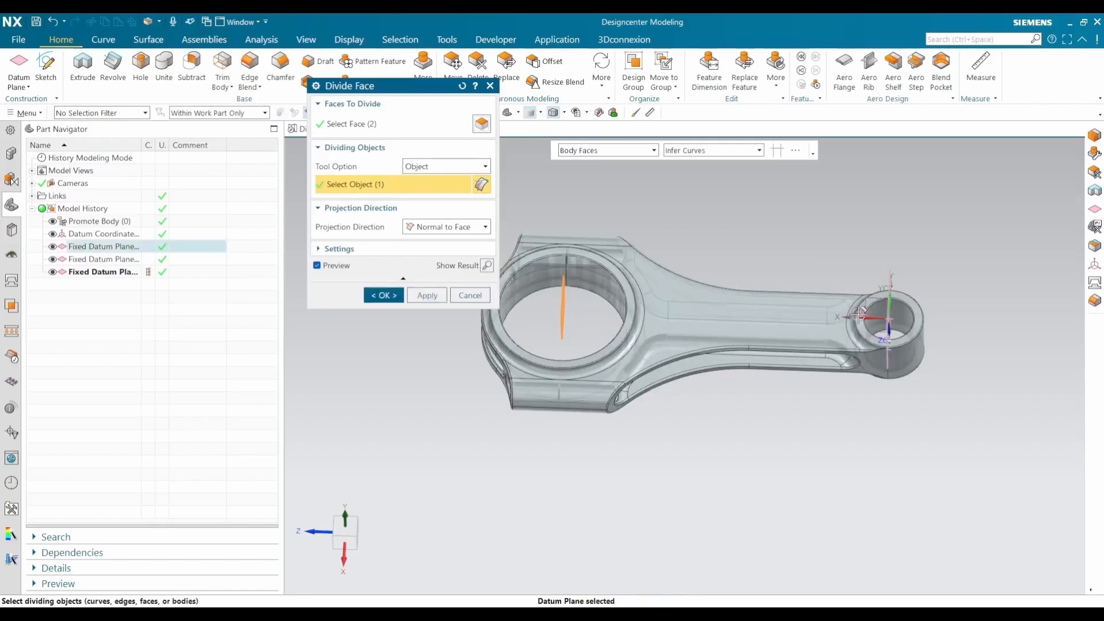
{"action": "middle_click_drag", "start_coordinate": [951, 389], "coordinate": [961, 396]}
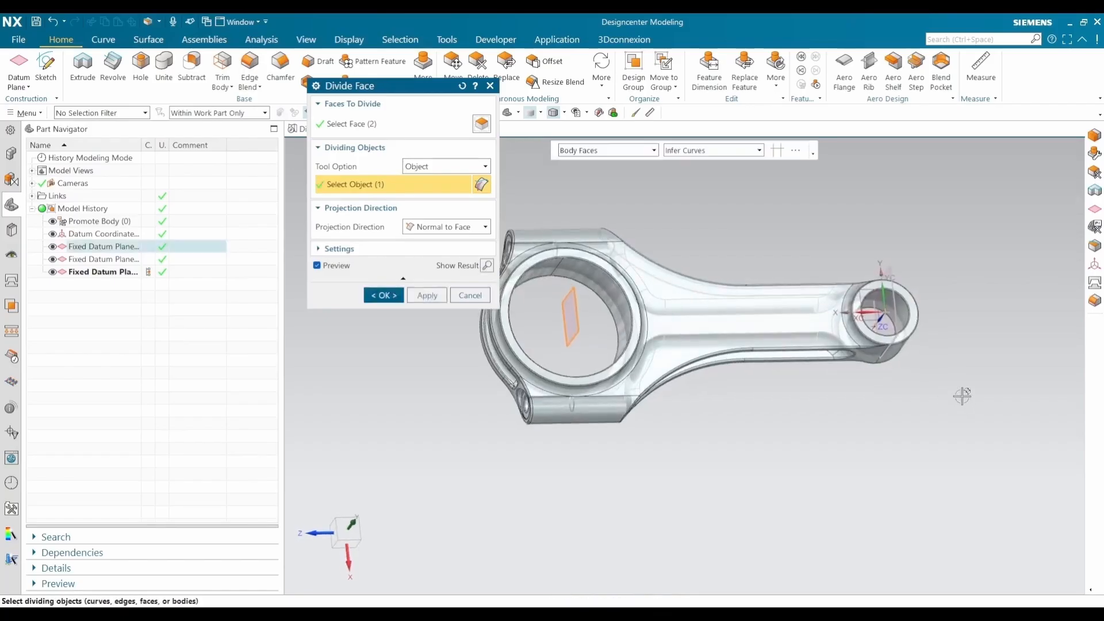
{"action": "left_click", "coordinate": [881, 319]}
{"action": "left_click", "coordinate": [383, 295]}
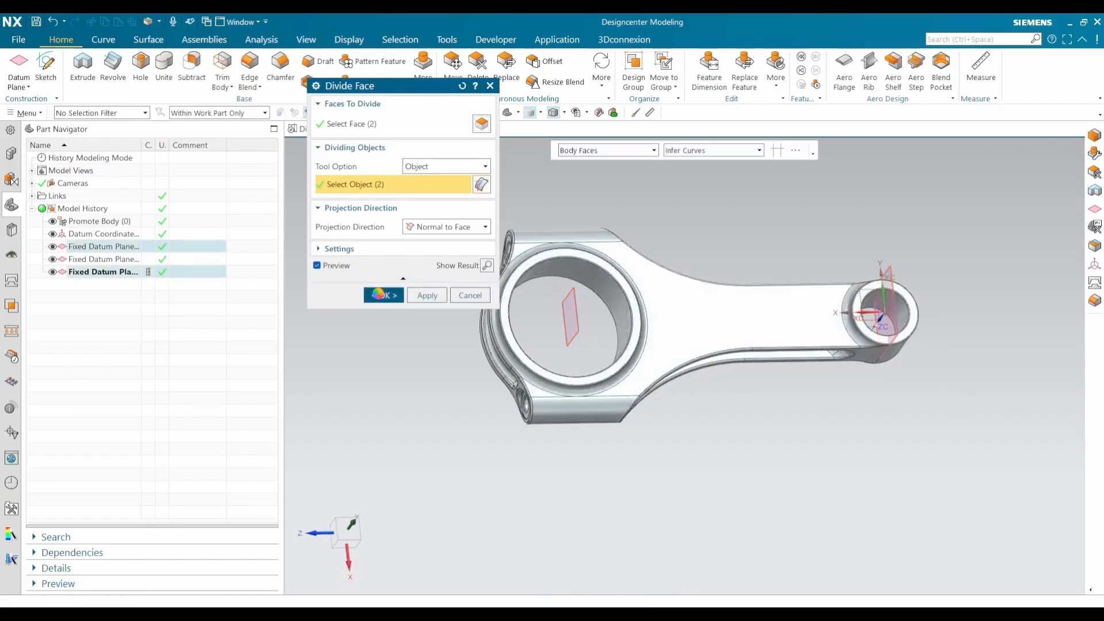
Step: Check the split lines in both bores and save the idealized part
{"action": "middle_click_drag", "start_coordinate": [578, 301], "coordinate": [453, 325]}
{"action": "scroll", "coordinate": [576, 310], "scroll_direction": "up", "scroll_amount": 4}
{"action": "mouse_move", "coordinate": [756, 335]}
{"action": "middle_mouse_down"}
{"action": "mouse_move", "coordinate": [736, 343]}
{"action": "mouse_move", "coordinate": [743, 337]}
{"action": "middle_mouse_up"}
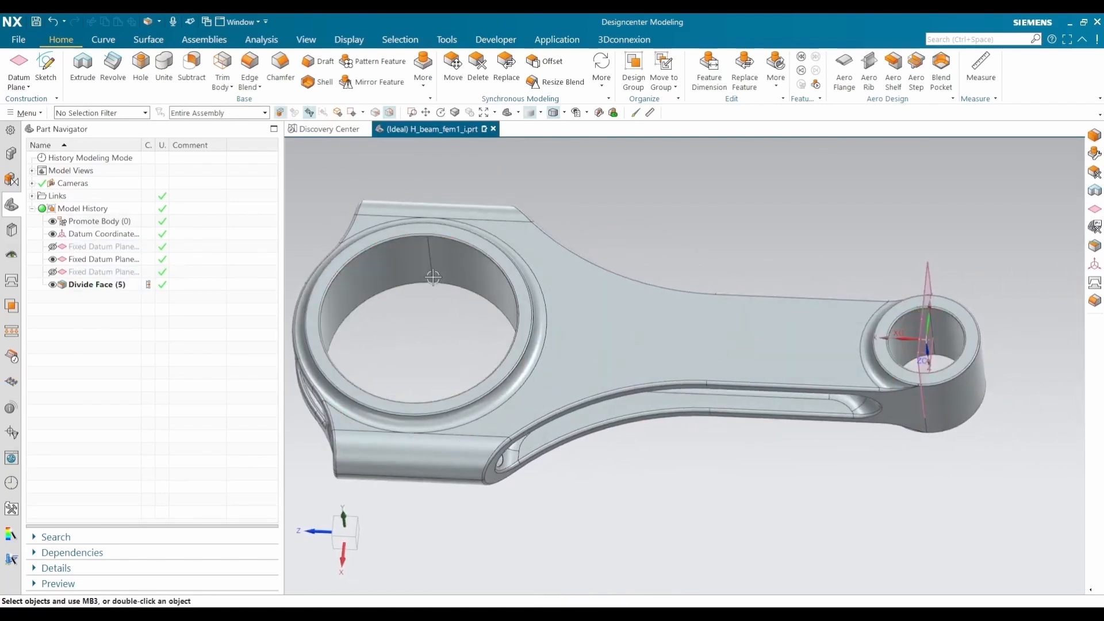
{"action": "key", "text": "ctrl+s"}
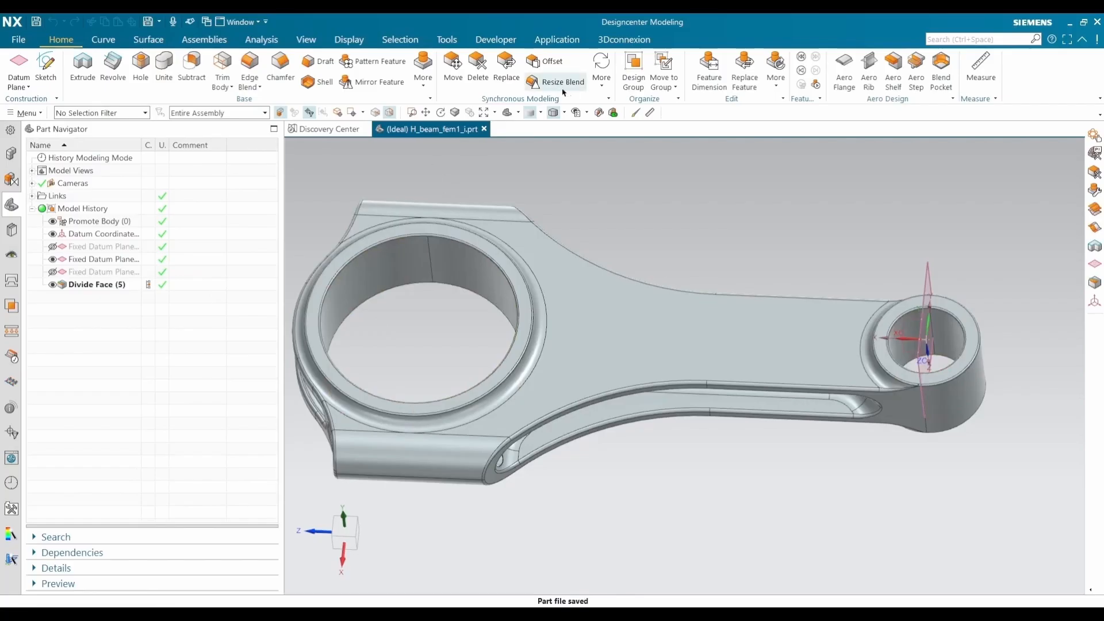
Step: Return to the Design Simulation application and display the H_beam_fem1 FEM file
{"action": "left_click", "coordinate": [556, 39]}
{"action": "left_click", "coordinate": [450, 72]}
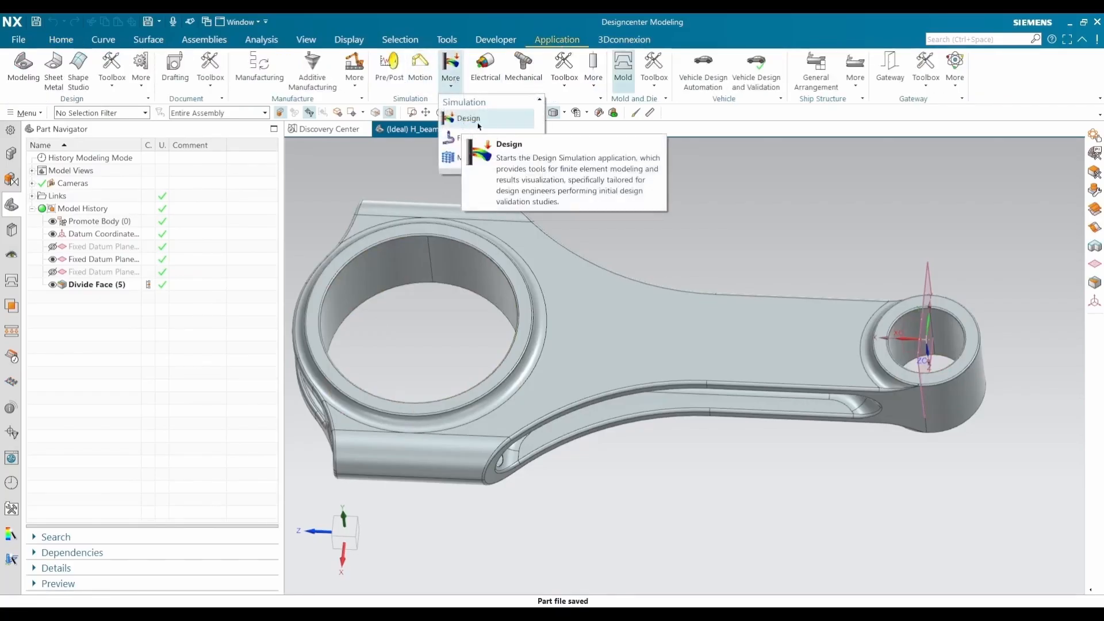
{"action": "left_click", "coordinate": [479, 125]}
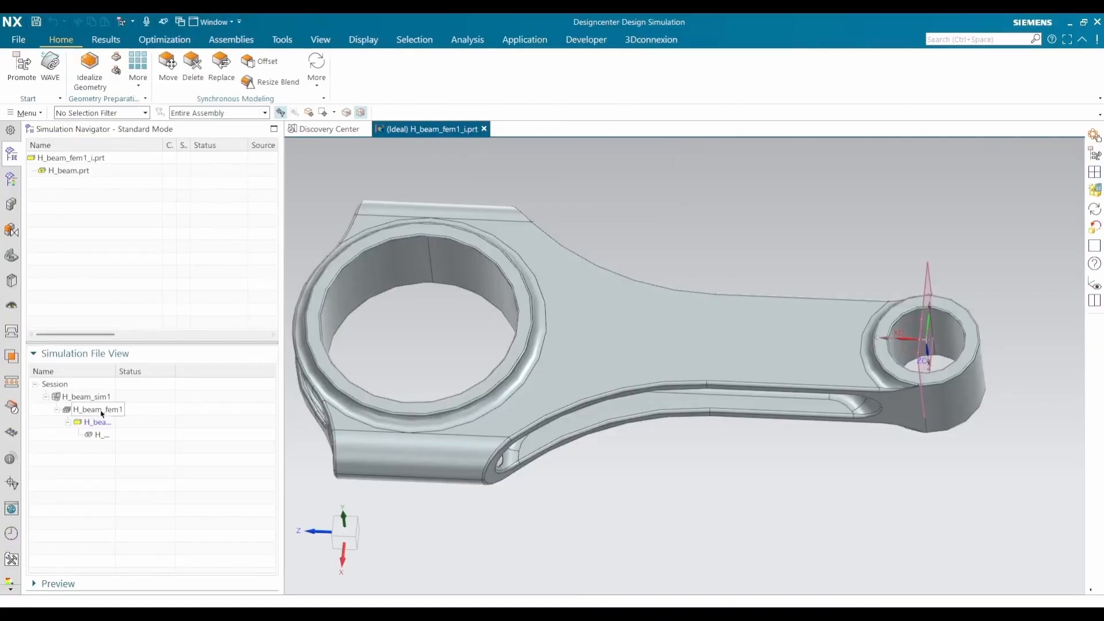
{"action": "double_click", "coordinate": [99, 410]}
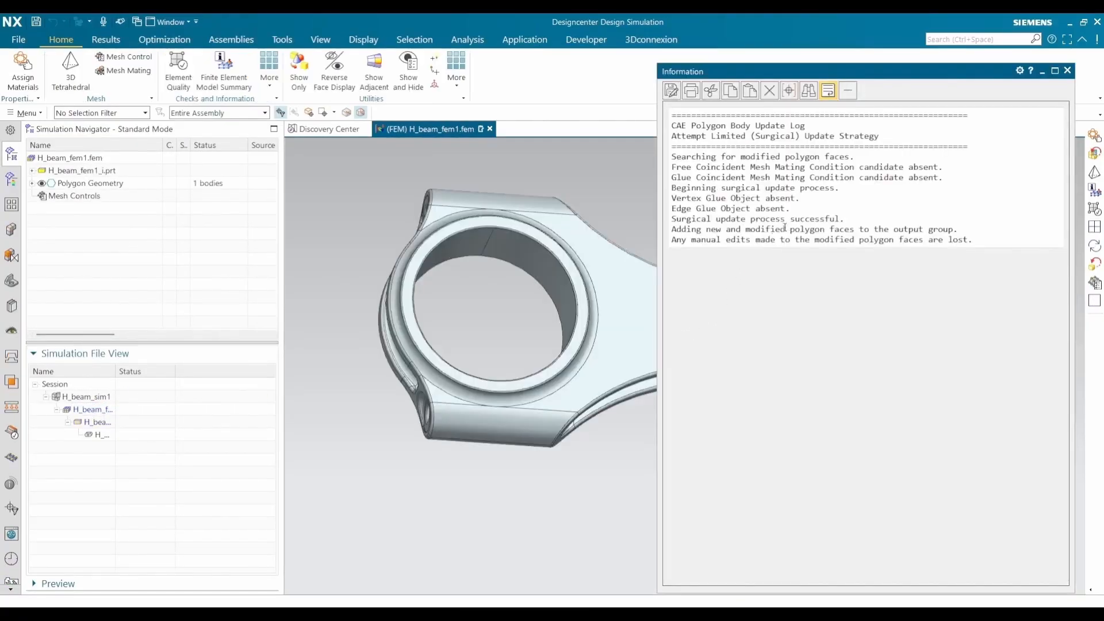
Step: Review the CAE polygon body update log, close it, and inspect both bores of the polygon geometry
{"action": "left_click_drag", "start_coordinate": [850, 218], "coordinate": [673, 221]}
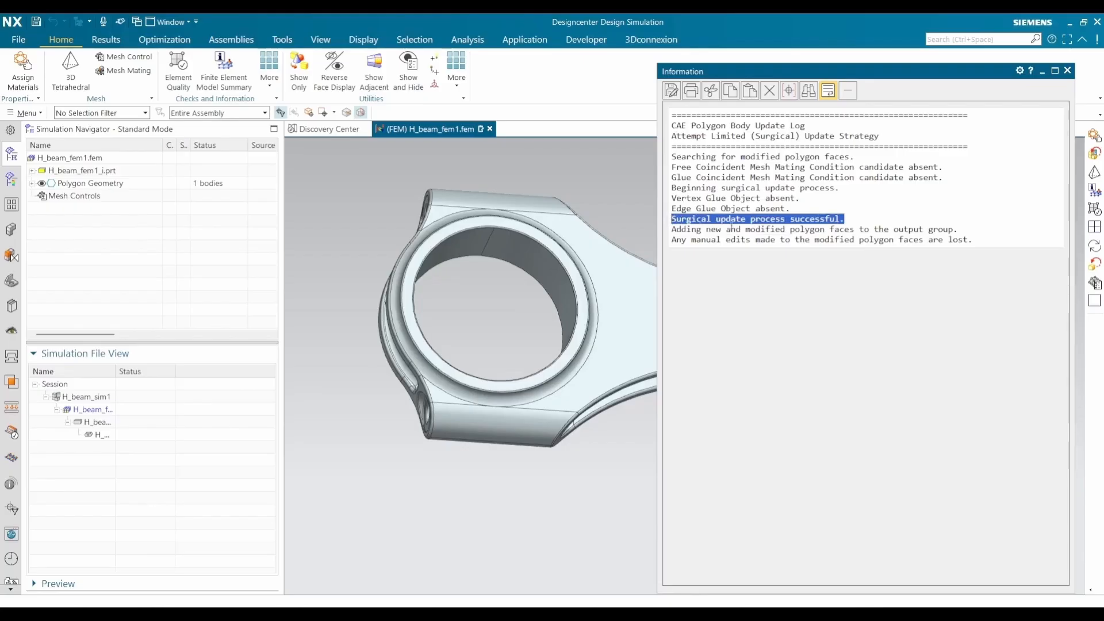
{"action": "left_click_drag", "start_coordinate": [793, 76], "coordinate": [772, 98]}
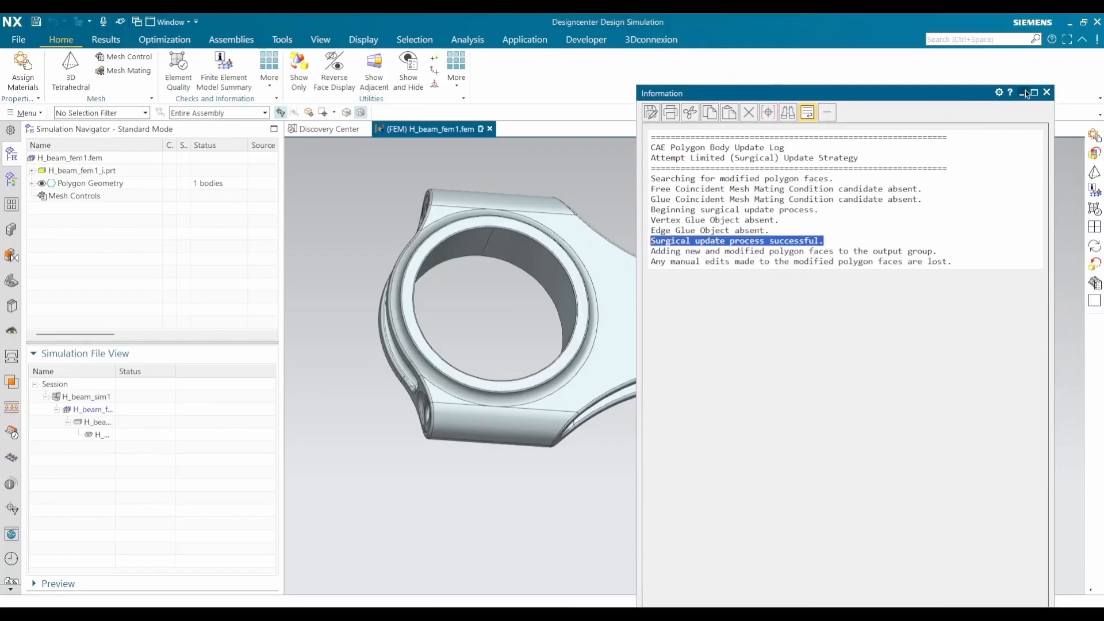
{"action": "left_click", "coordinate": [1045, 92]}
{"action": "scroll", "coordinate": [532, 294], "scroll_direction": "up", "scroll_amount": 2}
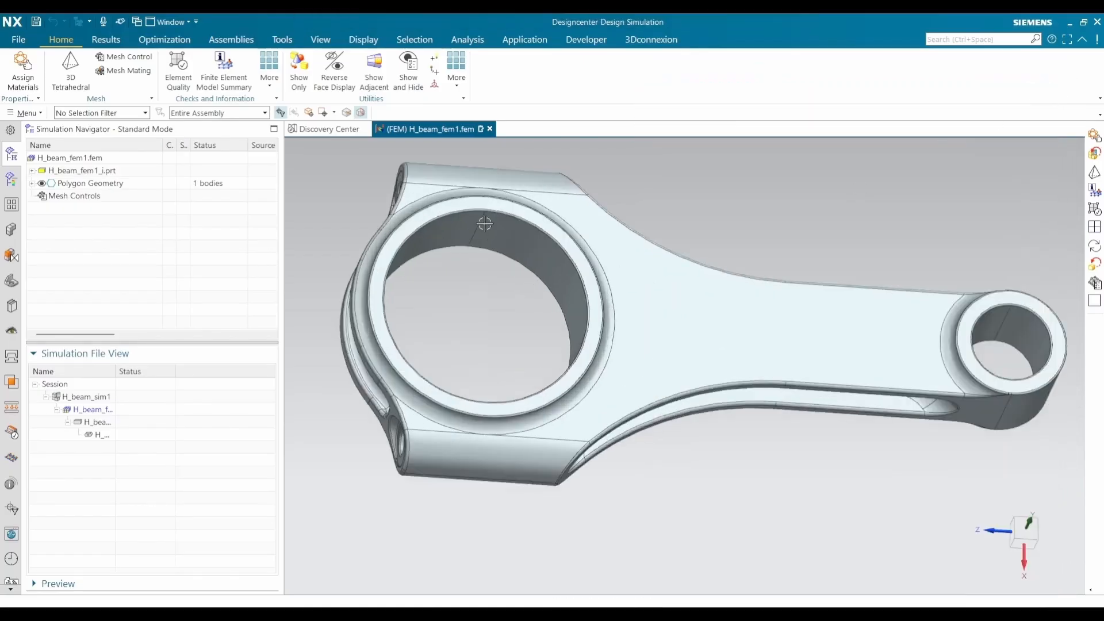
{"action": "middle_click_drag", "start_coordinate": [1012, 320], "coordinate": [1009, 315]}
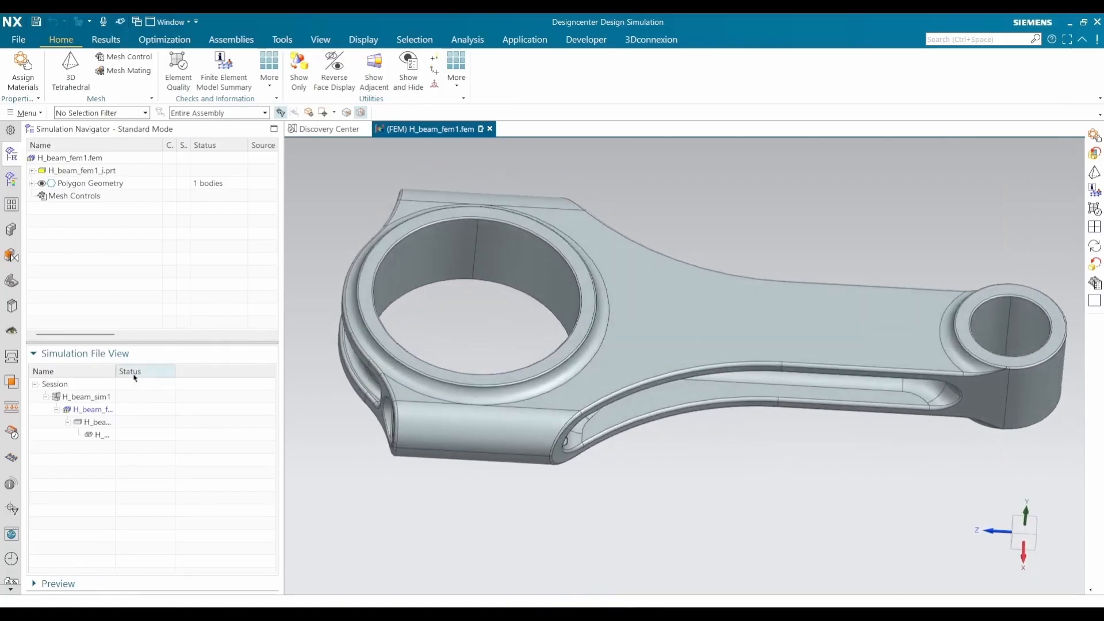
Step: Widen the file names in the simulation file hierarchy and display the H_beam master part to examine its bores
{"action": "left_click_drag", "start_coordinate": [116, 371], "coordinate": [177, 372]}
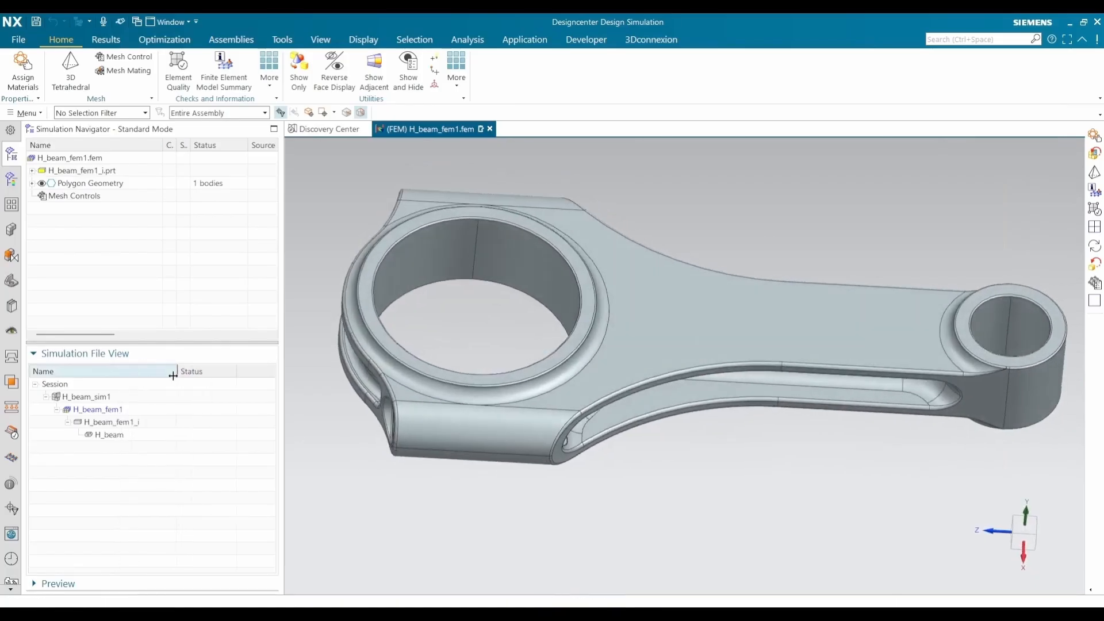
{"action": "double_click", "coordinate": [123, 437]}
{"action": "mouse_move", "coordinate": [573, 351]}
{"action": "middle_mouse_down"}
{"action": "mouse_move", "coordinate": [554, 321]}
{"action": "mouse_move", "coordinate": [583, 343]}
{"action": "mouse_move", "coordinate": [563, 343]}
{"action": "middle_mouse_up"}
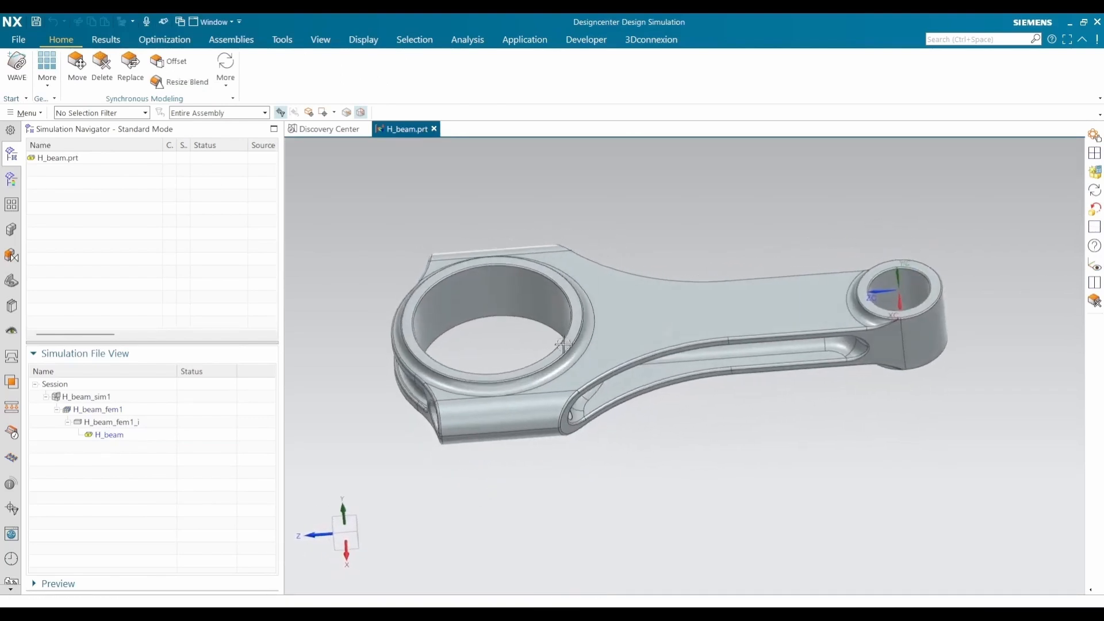
Step: Display the H_beam_fem1 FEM file and assign the library material AISI_Steel_4340 to the connecting rod body
{"action": "double_click", "coordinate": [127, 412]}
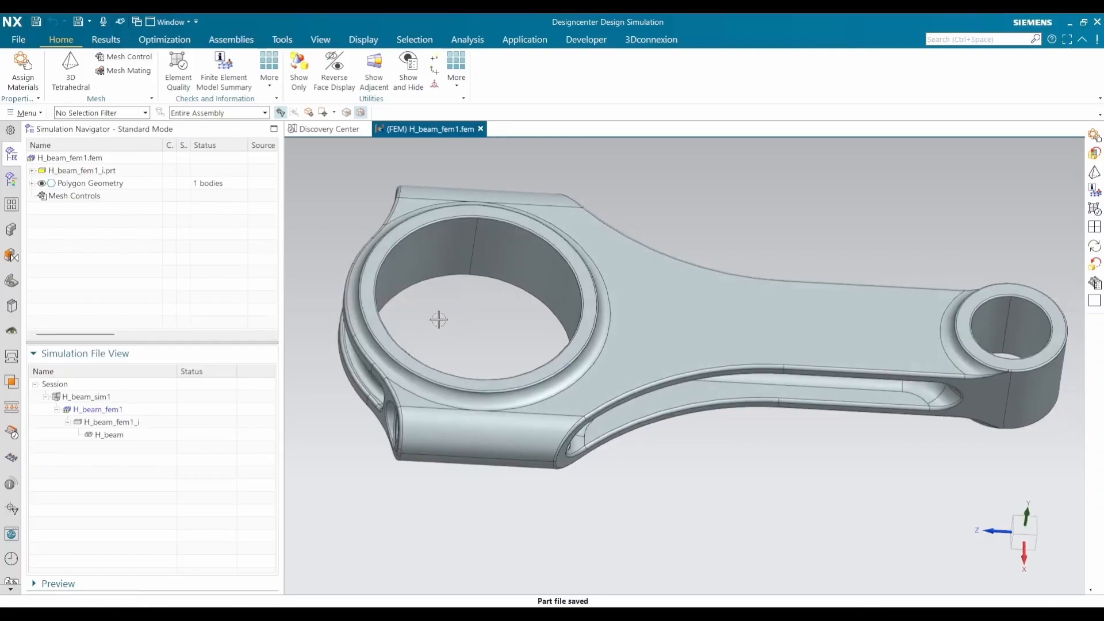
{"action": "scroll", "coordinate": [465, 327], "scroll_direction": "down", "scroll_amount": 2}
{"action": "left_click", "coordinate": [23, 69]}
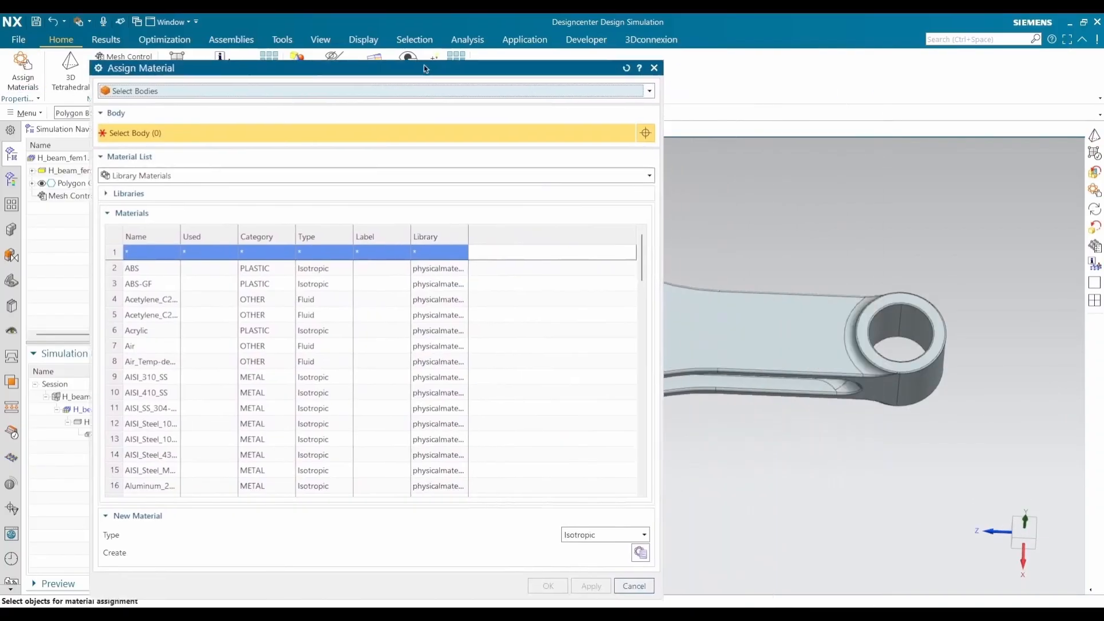
{"action": "left_click", "coordinate": [743, 342]}
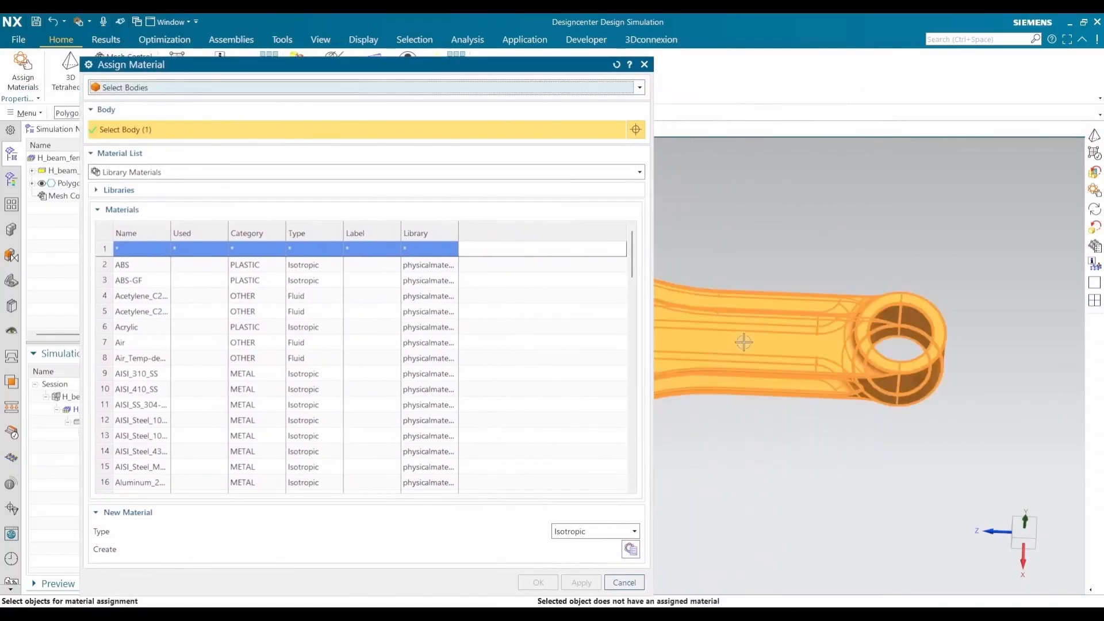
{"action": "double_click", "coordinate": [170, 232]}
{"action": "left_click", "coordinate": [193, 454]}
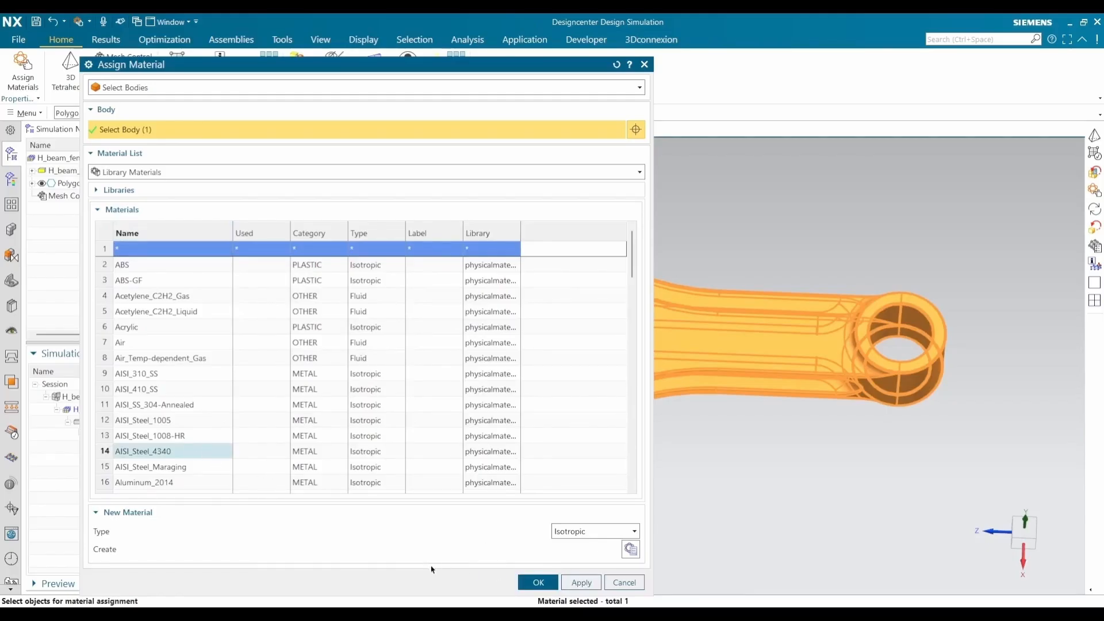
{"action": "left_click", "coordinate": [530, 582]}
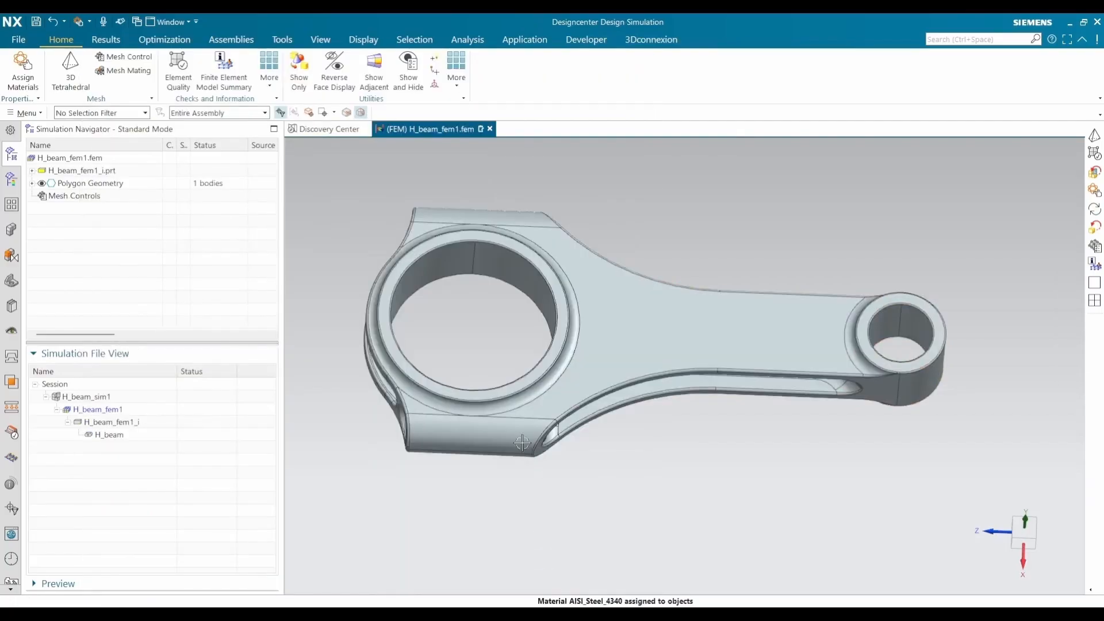
Step: Start a 3D tetrahedral mesh on the connecting rod body with CTETRA(10) as the element type
{"action": "mouse_move", "coordinate": [511, 349]}
{"action": "middle_mouse_down"}
{"action": "mouse_move", "coordinate": [525, 350]}
{"action": "mouse_move", "coordinate": [510, 324]}
{"action": "mouse_move", "coordinate": [529, 339]}
{"action": "middle_mouse_up"}
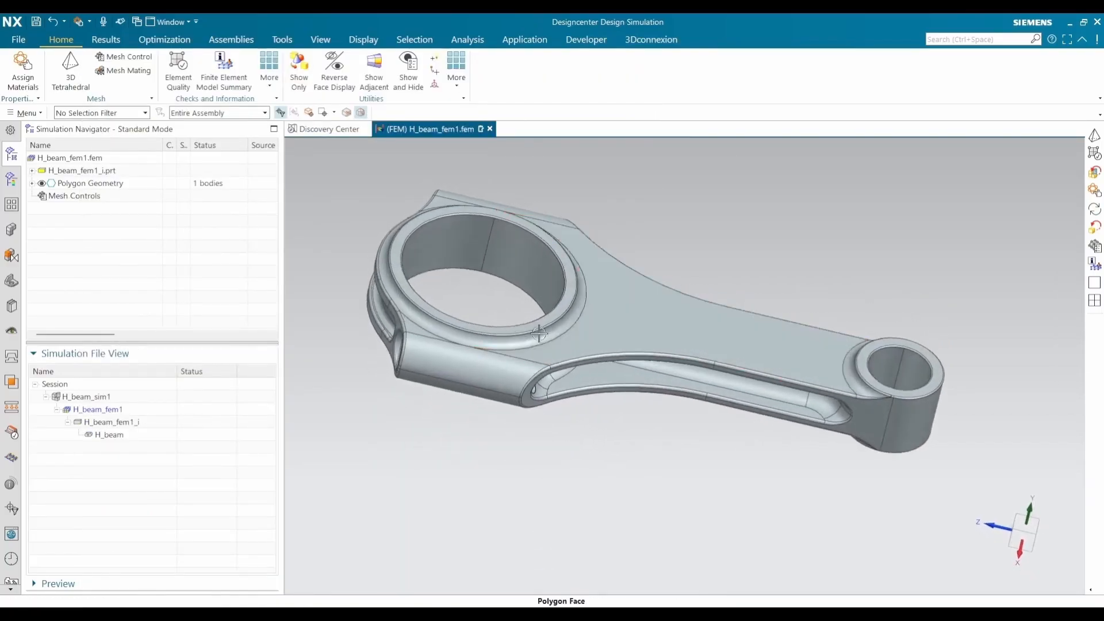
{"action": "middle_click_drag", "start_coordinate": [489, 287], "coordinate": [487, 334]}
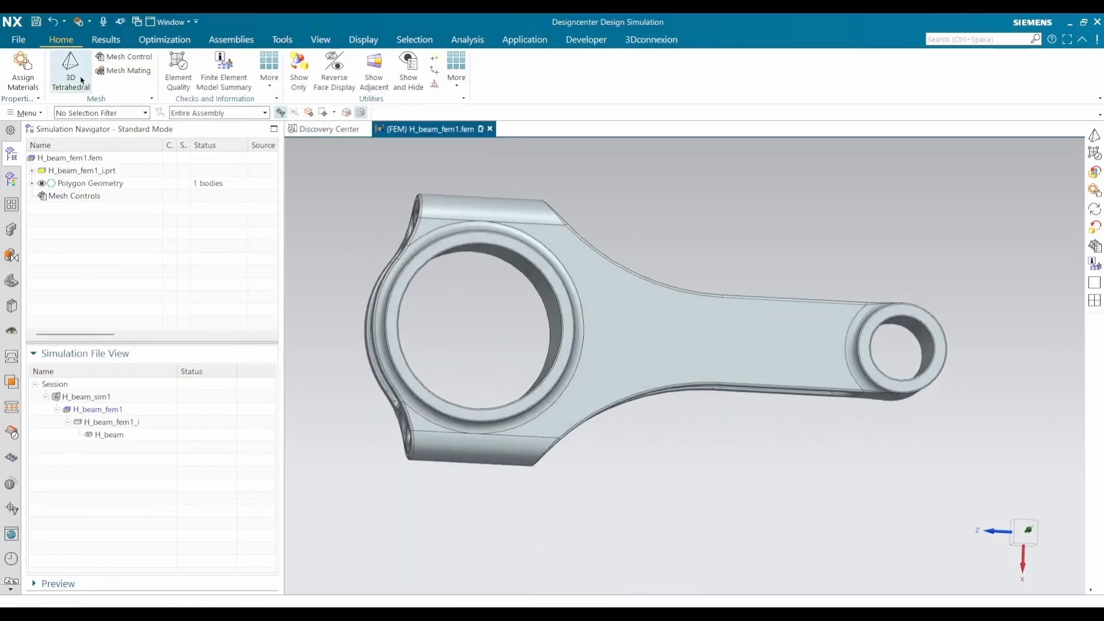
{"action": "left_click", "coordinate": [71, 79]}
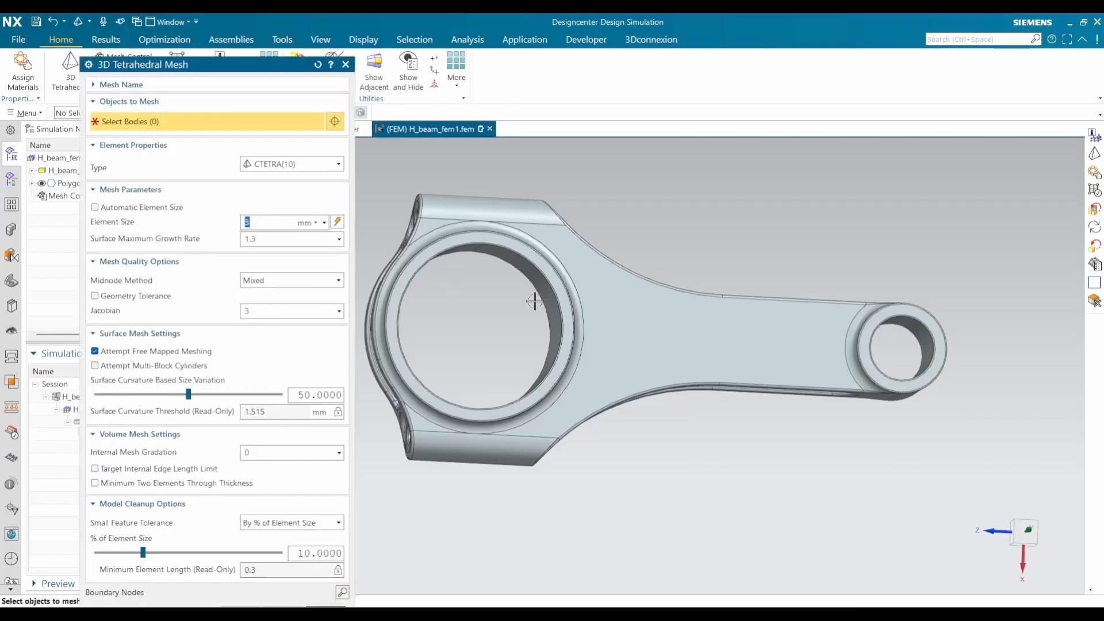
{"action": "left_click", "coordinate": [541, 264]}
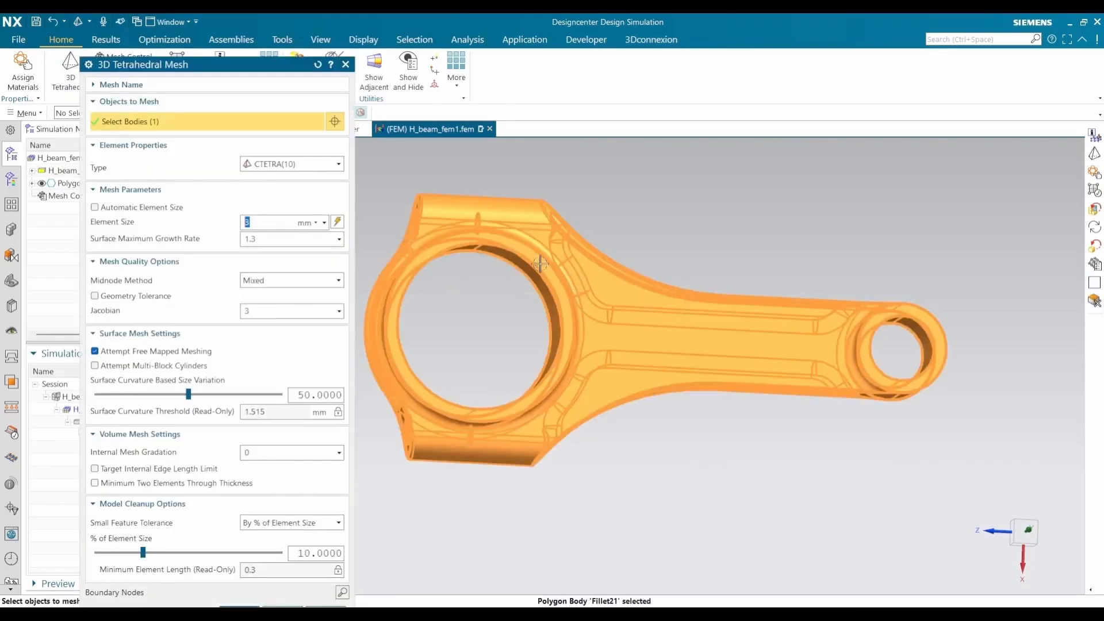
{"action": "left_click", "coordinate": [298, 168]}
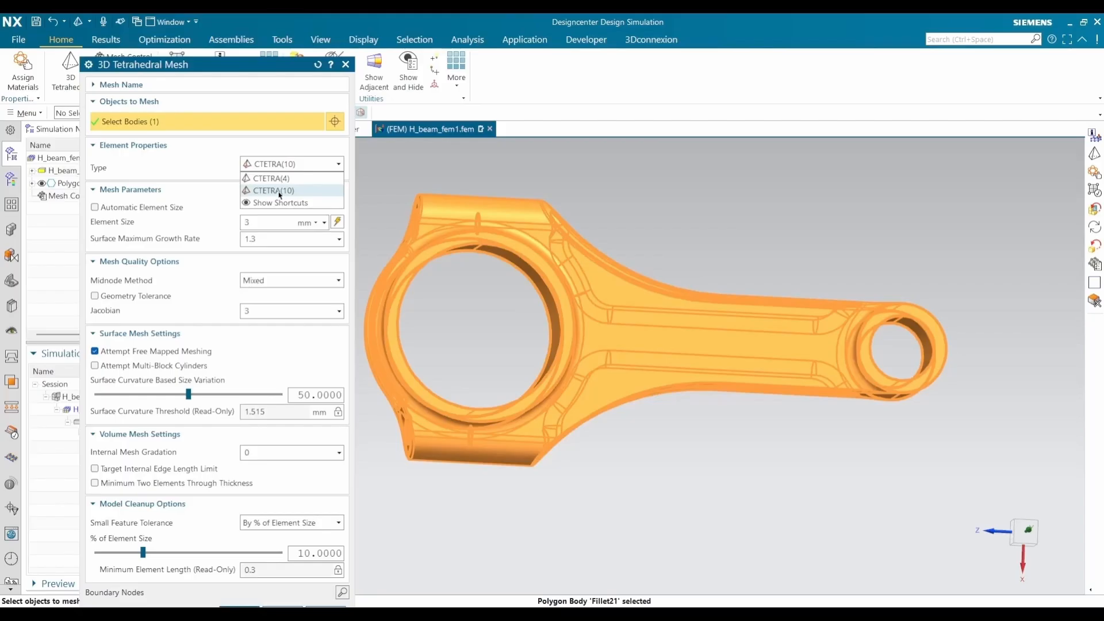
{"action": "left_click", "coordinate": [313, 192]}
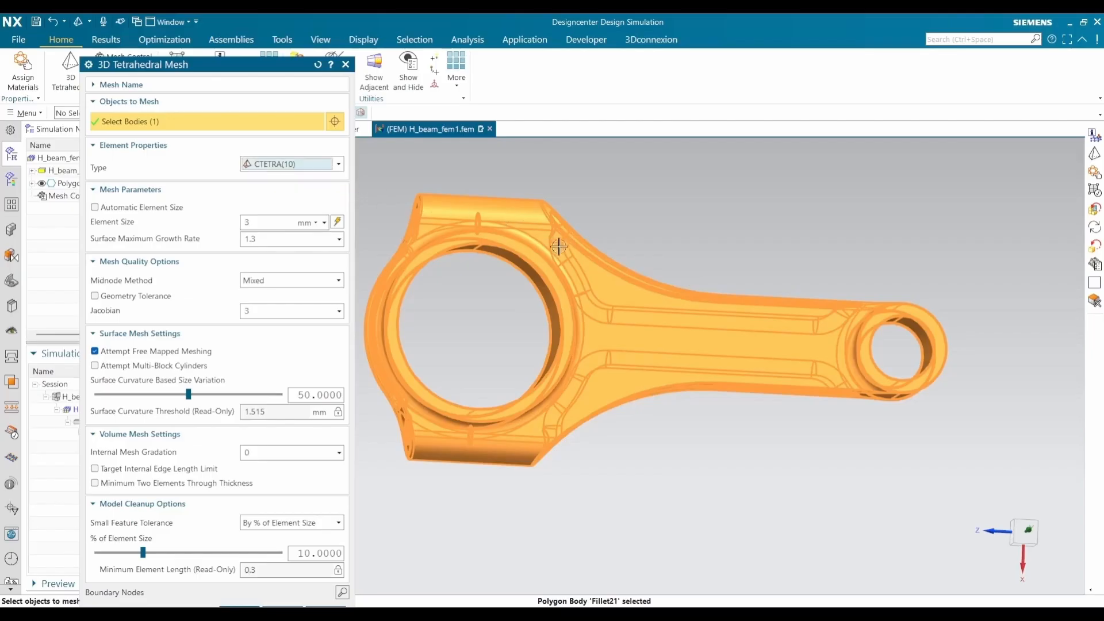
{"action": "middle_click_drag", "start_coordinate": [579, 262], "coordinate": [552, 263]}
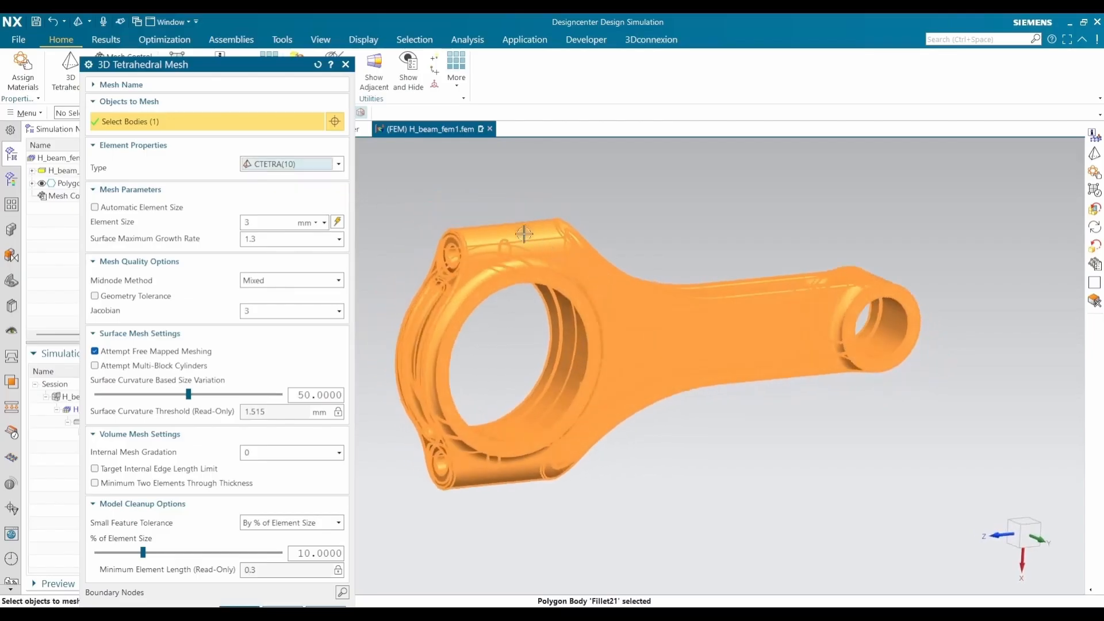
{"action": "middle_click_drag", "start_coordinate": [606, 292], "coordinate": [647, 349]}
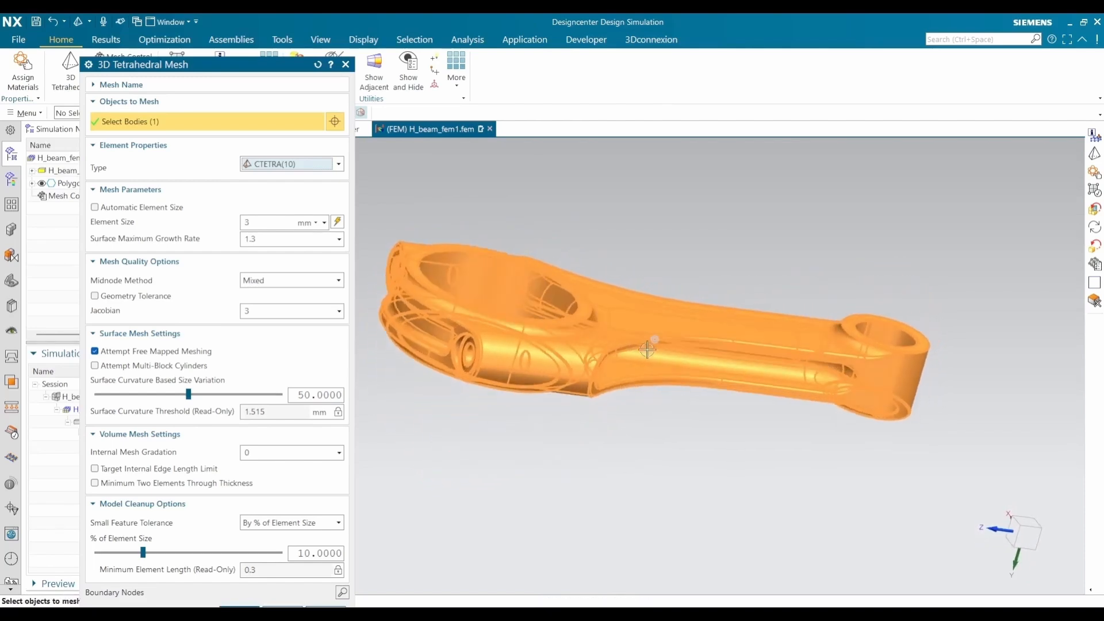
{"action": "left_click", "coordinate": [320, 167]}
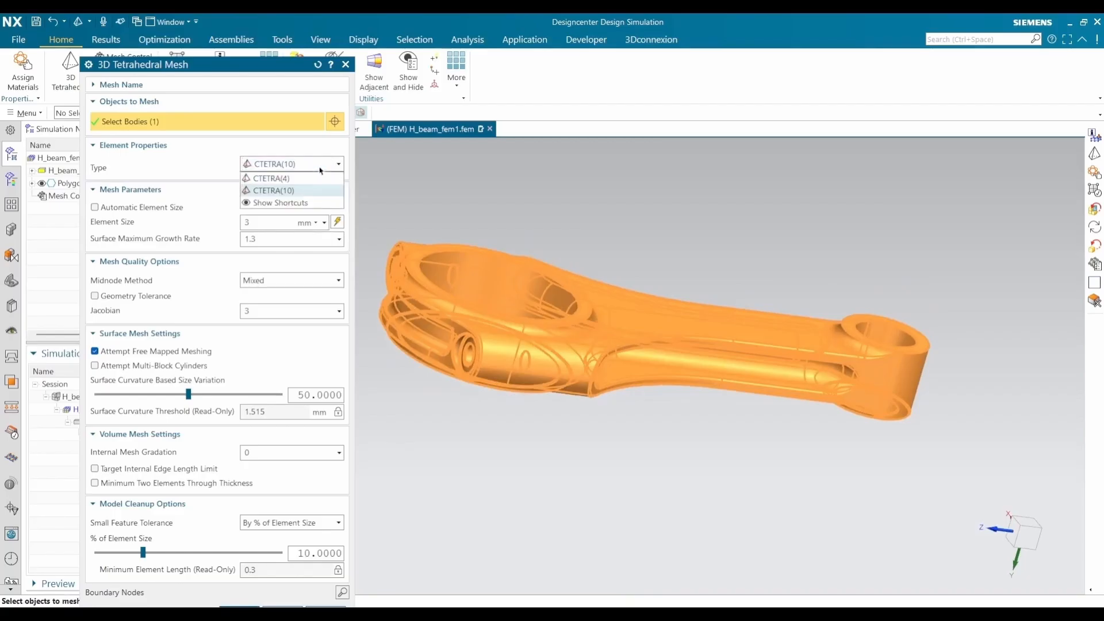
{"action": "left_click", "coordinate": [294, 193]}
Step: Generate the tetrahedral mesh with a 3 mm element size and a Jacobian of 3
{"action": "double_click", "coordinate": [280, 223]}
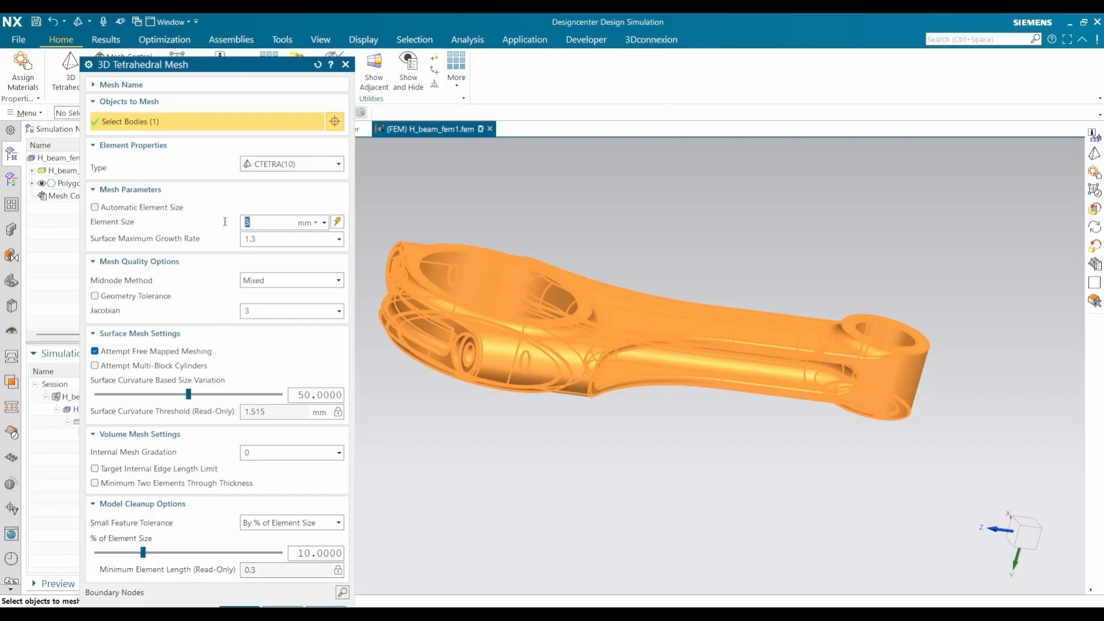
{"action": "double_click", "coordinate": [262, 310]}
{"action": "left_click_drag", "start_coordinate": [249, 72], "coordinate": [256, 53]}
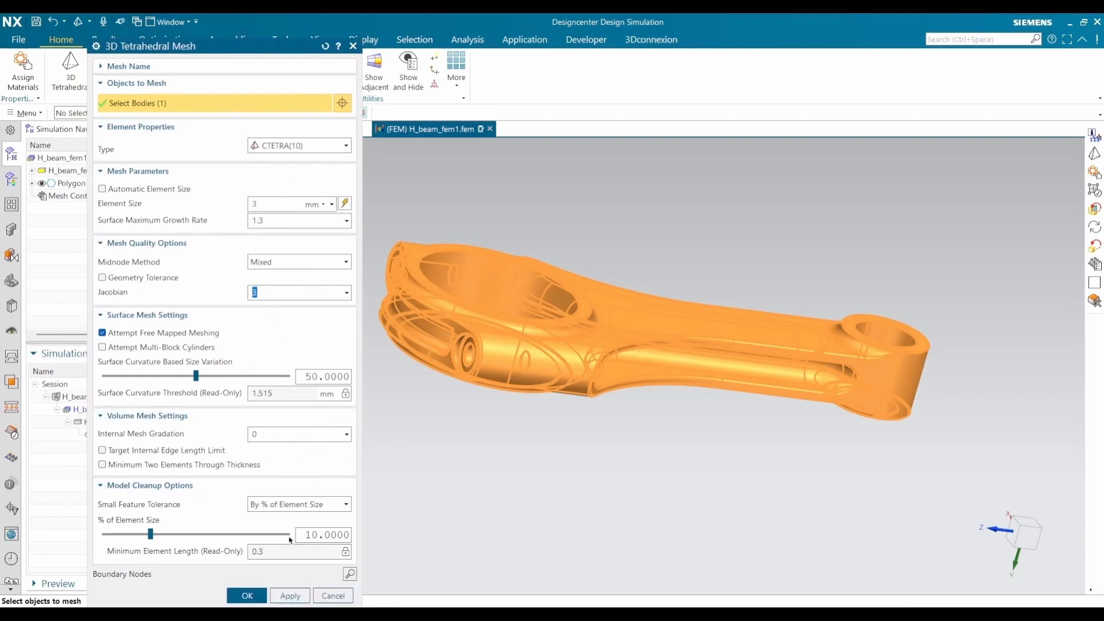
{"action": "left_click", "coordinate": [248, 595]}
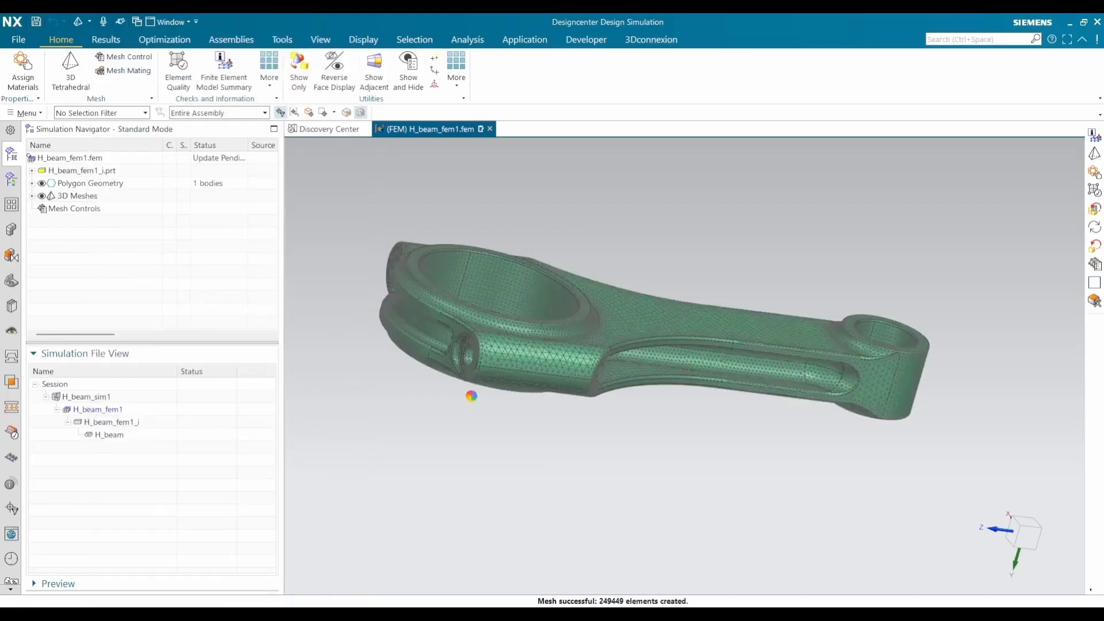
Step: Inspect the generated mesh around the bores, bolt holes and beam of the connecting rod
{"action": "middle_click_drag", "start_coordinate": [484, 340], "coordinate": [551, 361]}
{"action": "scroll", "coordinate": [471, 405], "scroll_direction": "up", "scroll_amount": 3}
{"action": "scroll", "coordinate": [526, 404], "scroll_direction": "down", "scroll_amount": 4}
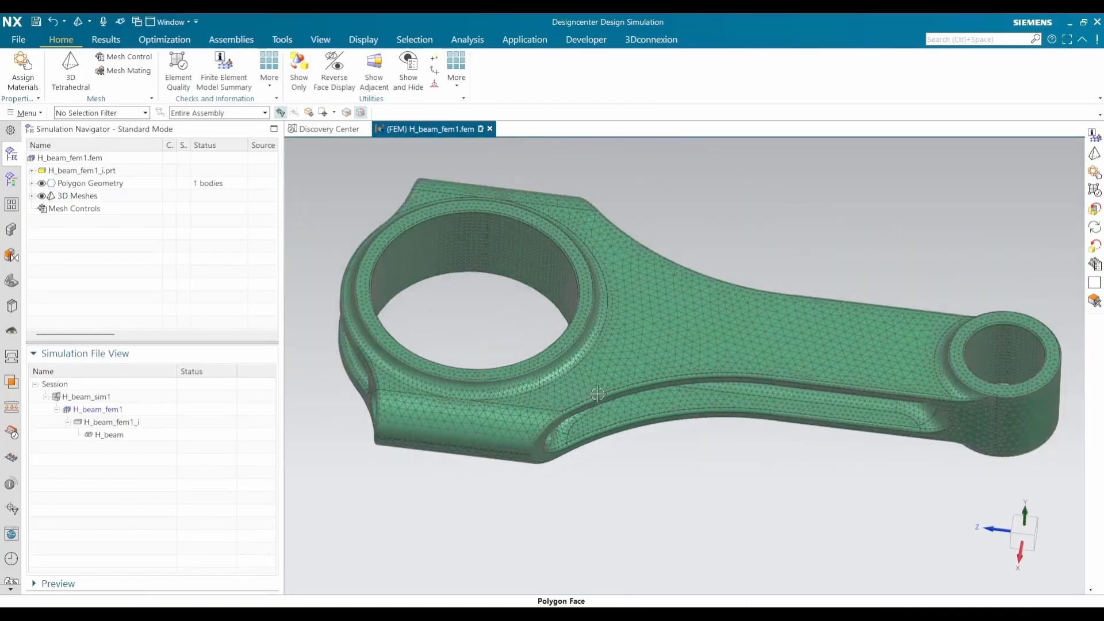
{"action": "middle_click_drag", "start_coordinate": [664, 393], "coordinate": [693, 413]}
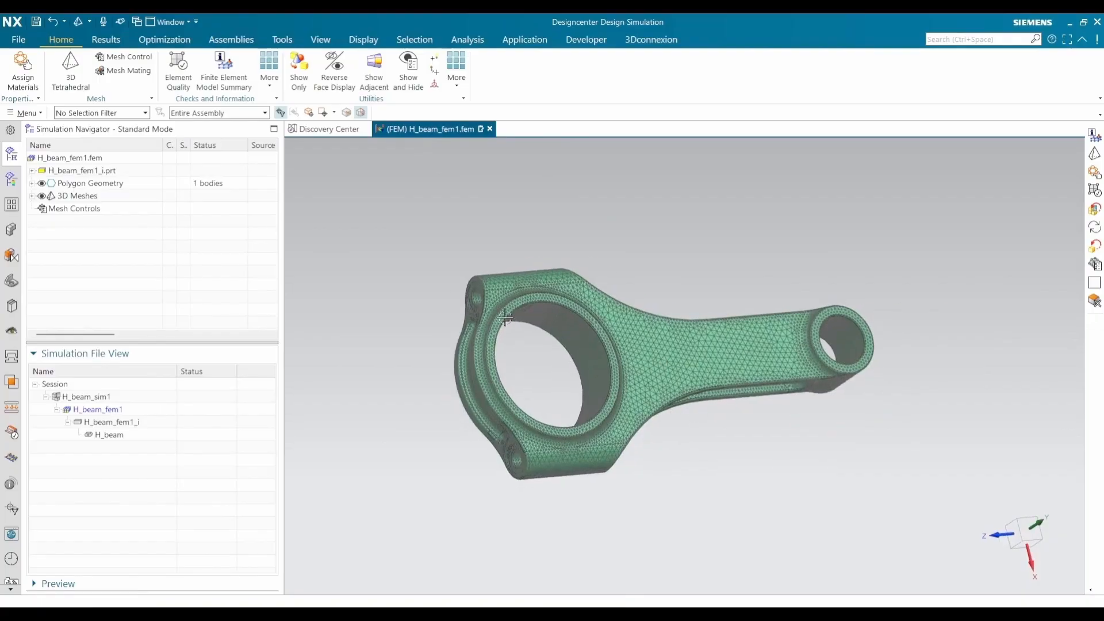
{"action": "scroll", "coordinate": [510, 316], "scroll_direction": "up", "scroll_amount": 4}
{"action": "scroll", "coordinate": [512, 316], "scroll_direction": "down", "scroll_amount": 4}
{"action": "middle_click_drag", "start_coordinate": [632, 363], "coordinate": [580, 360], "text": "shift"}
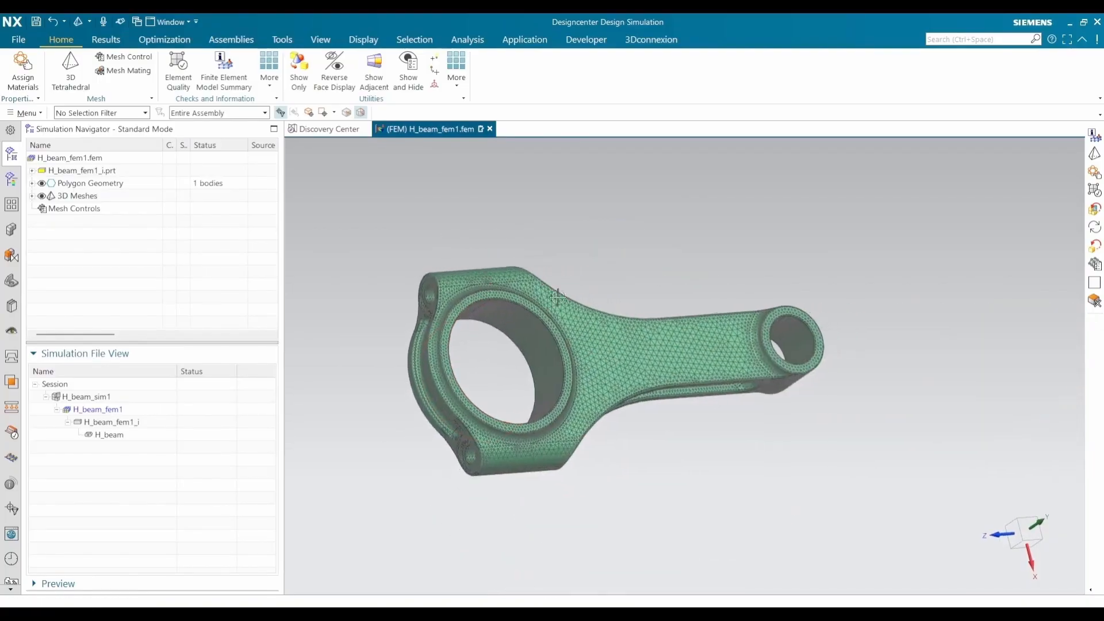
Step: Review the finite element model summary for element and node counts, material and analysis type, and close the report
{"action": "left_click", "coordinate": [236, 86]}
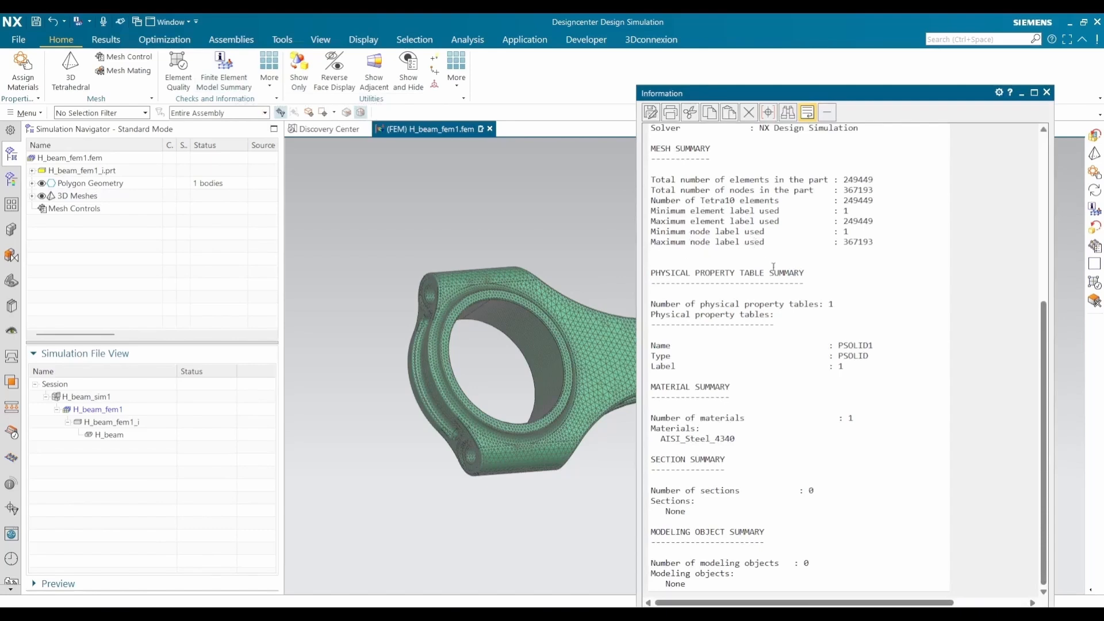
{"action": "scroll", "coordinate": [773, 267], "scroll_direction": "up", "scroll_amount": 7}
{"action": "scroll", "coordinate": [877, 315], "scroll_direction": "down", "scroll_amount": 5}
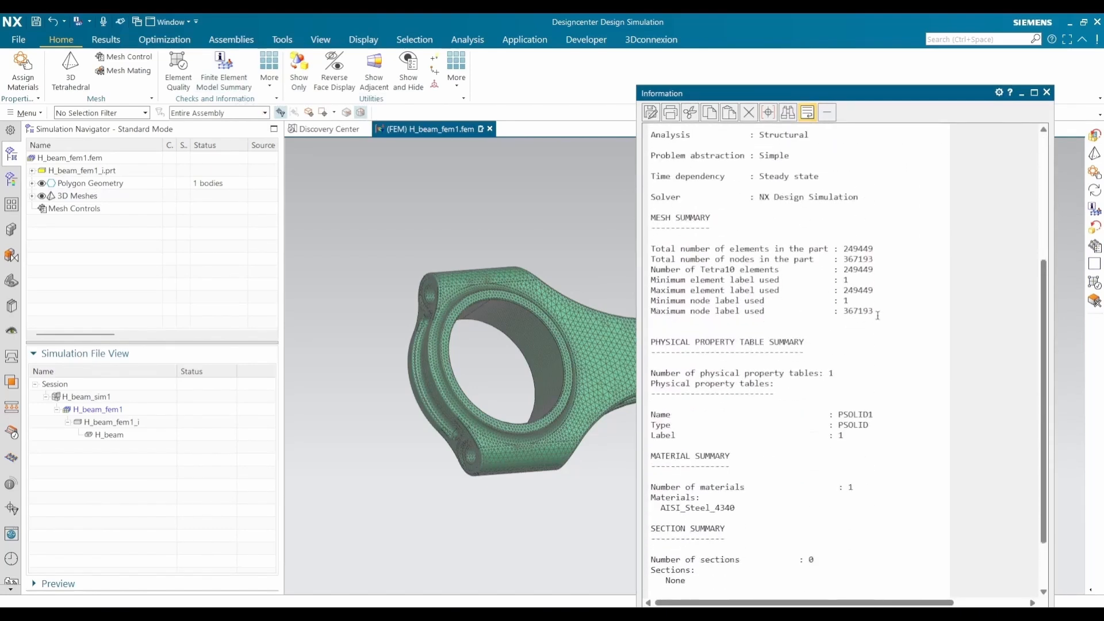
{"action": "left_click_drag", "start_coordinate": [877, 315], "coordinate": [836, 312]}
{"action": "left_click_drag", "start_coordinate": [878, 269], "coordinate": [836, 269]}
{"action": "scroll", "coordinate": [851, 312], "scroll_direction": "down", "scroll_amount": 2}
{"action": "left_click_drag", "start_coordinate": [739, 439], "coordinate": [652, 438]}
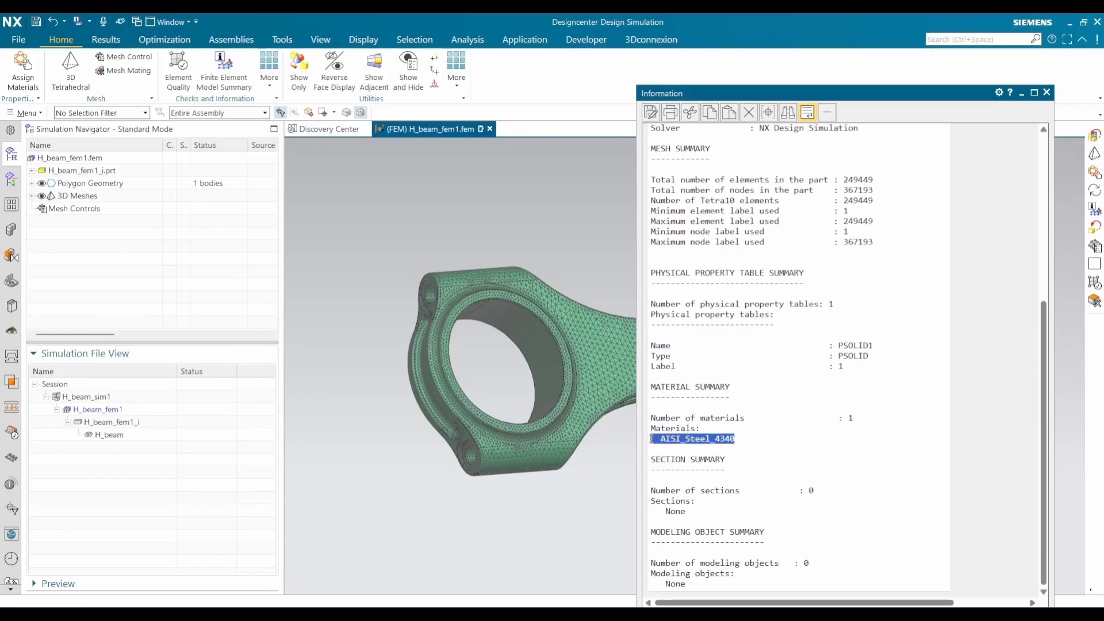
{"action": "scroll", "coordinate": [771, 395], "scroll_direction": "up", "scroll_amount": 6}
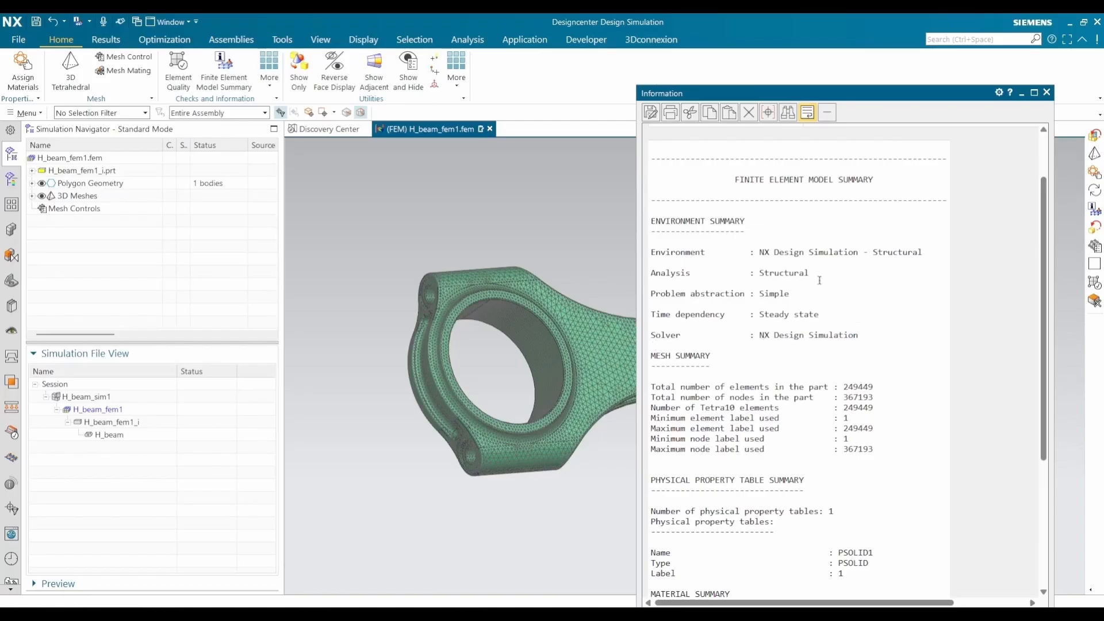
{"action": "left_click_drag", "start_coordinate": [814, 274], "coordinate": [651, 274]}
{"action": "left_click", "coordinate": [1046, 91]}
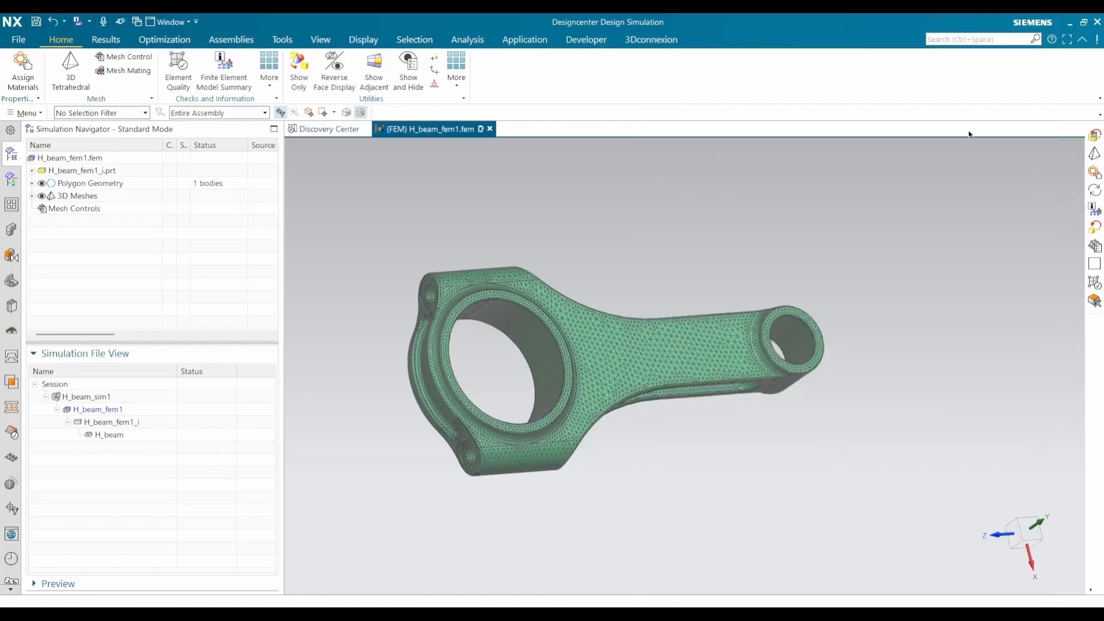
Step: Save the FEM file and display the H_beam_sim1 simulation file with the whole connecting rod in view
{"action": "key", "text": "ctrl+s"}
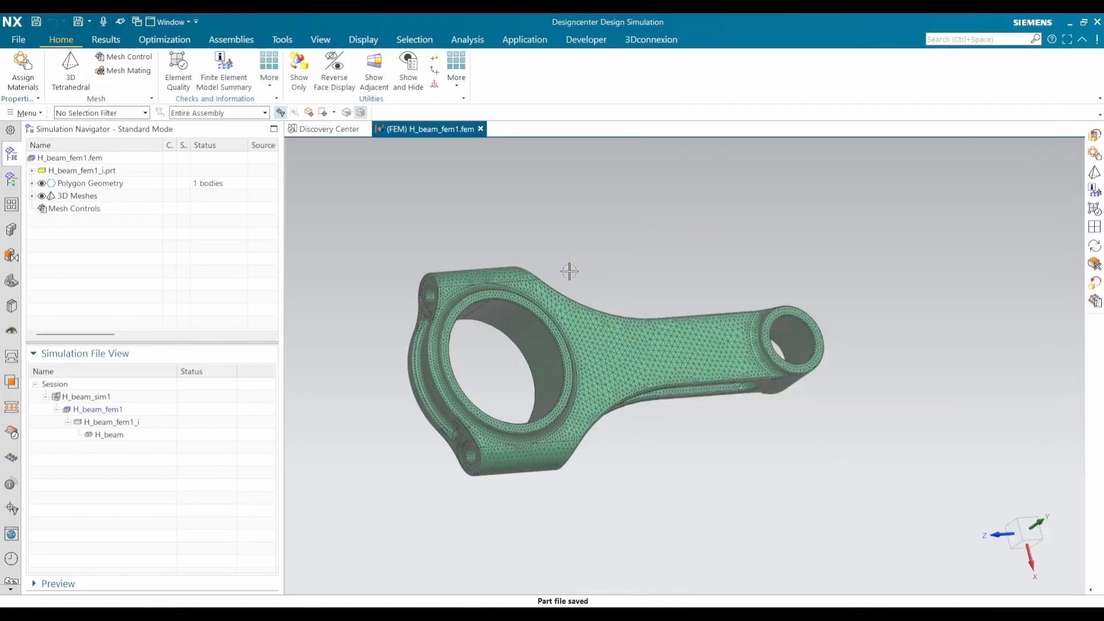
{"action": "double_click", "coordinate": [118, 397]}
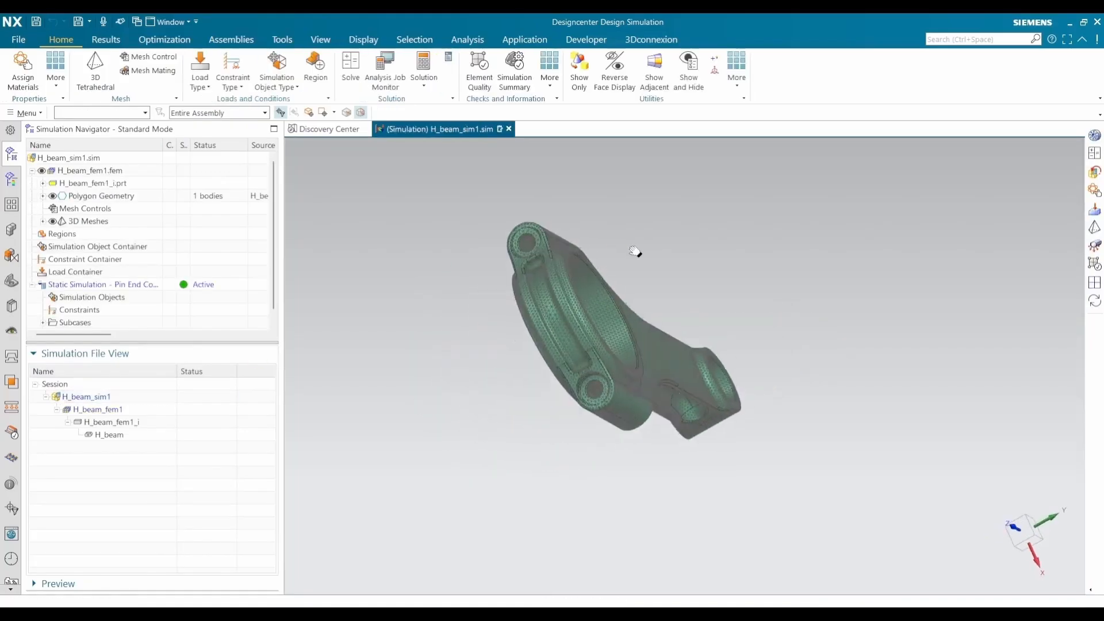
{"action": "middle_click_drag", "start_coordinate": [634, 252], "coordinate": [614, 264]}
{"action": "scroll", "coordinate": [614, 334], "scroll_direction": "up", "scroll_amount": 1}
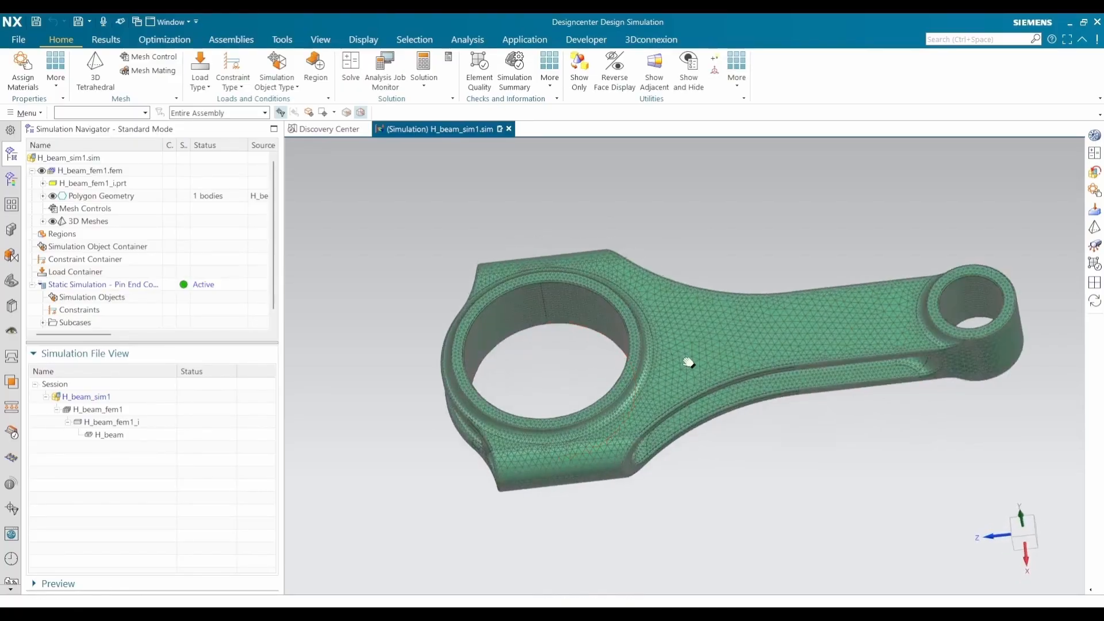
{"action": "middle_click_drag", "start_coordinate": [688, 362], "coordinate": [626, 333], "text": "shift"}
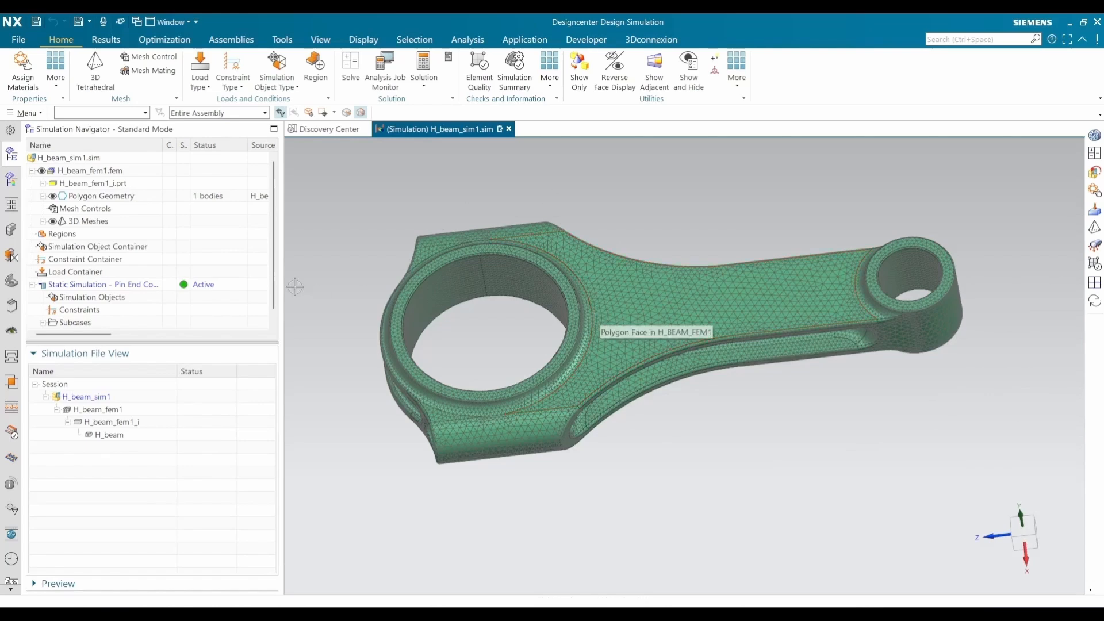
Step: Compare the rod with and without its mesh, and leave the 3D meshes hidden to expose the polygon faces
{"action": "left_click", "coordinate": [53, 221]}
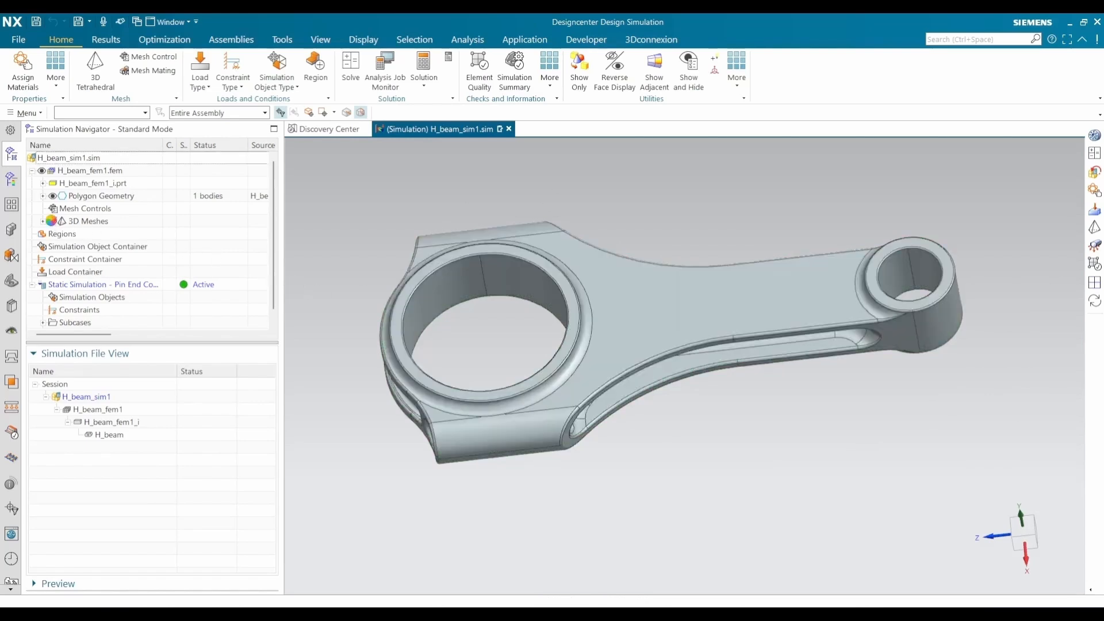
{"action": "middle_click_drag", "start_coordinate": [464, 303], "coordinate": [500, 293]}
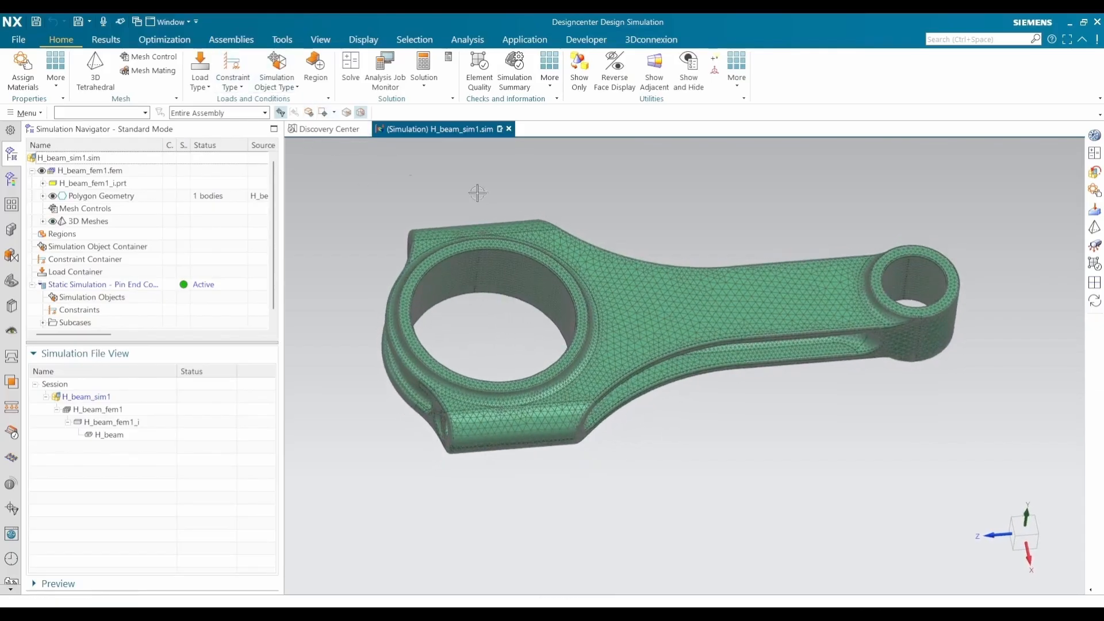
{"action": "middle_click_drag", "start_coordinate": [583, 233], "coordinate": [514, 295]}
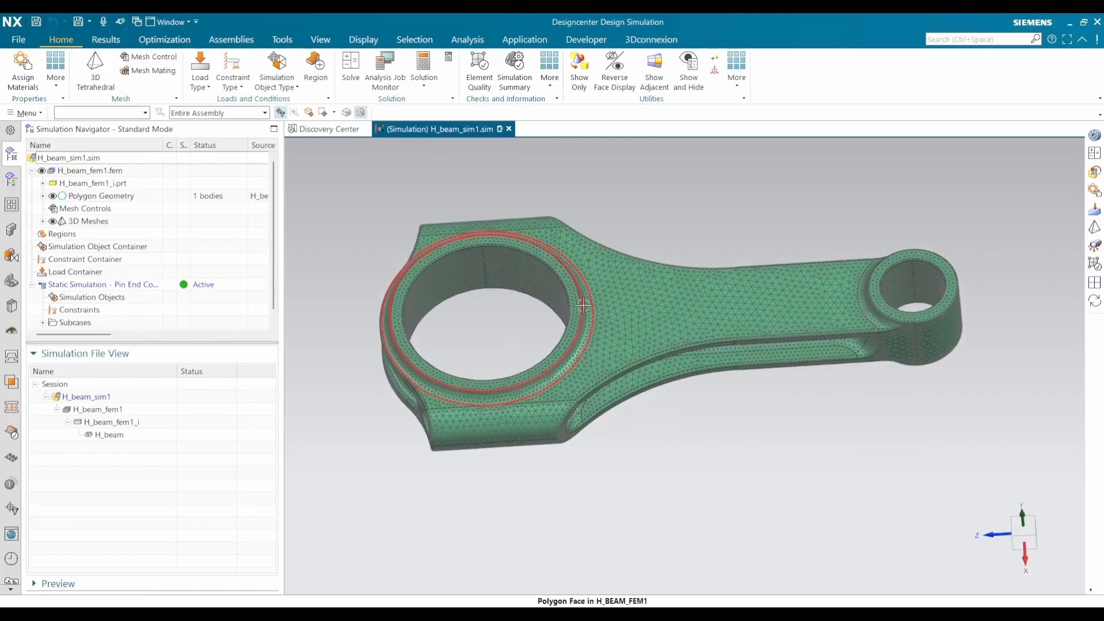
{"action": "middle_click_drag", "start_coordinate": [649, 305], "coordinate": [647, 320]}
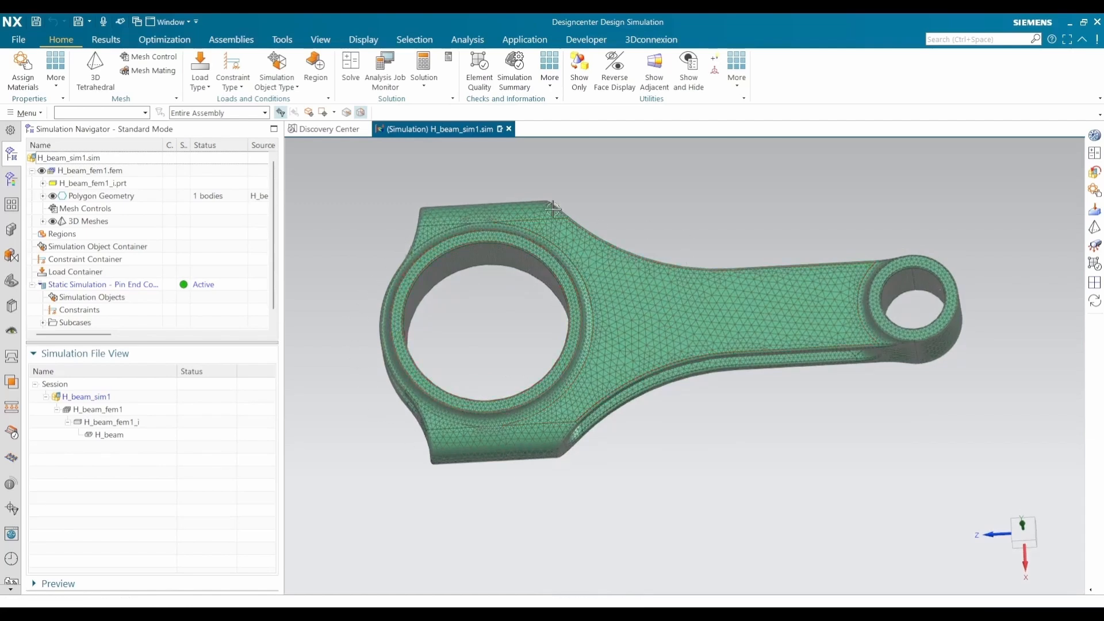
{"action": "middle_click_drag", "start_coordinate": [495, 322], "coordinate": [520, 275]}
{"action": "left_click", "coordinate": [53, 221]}
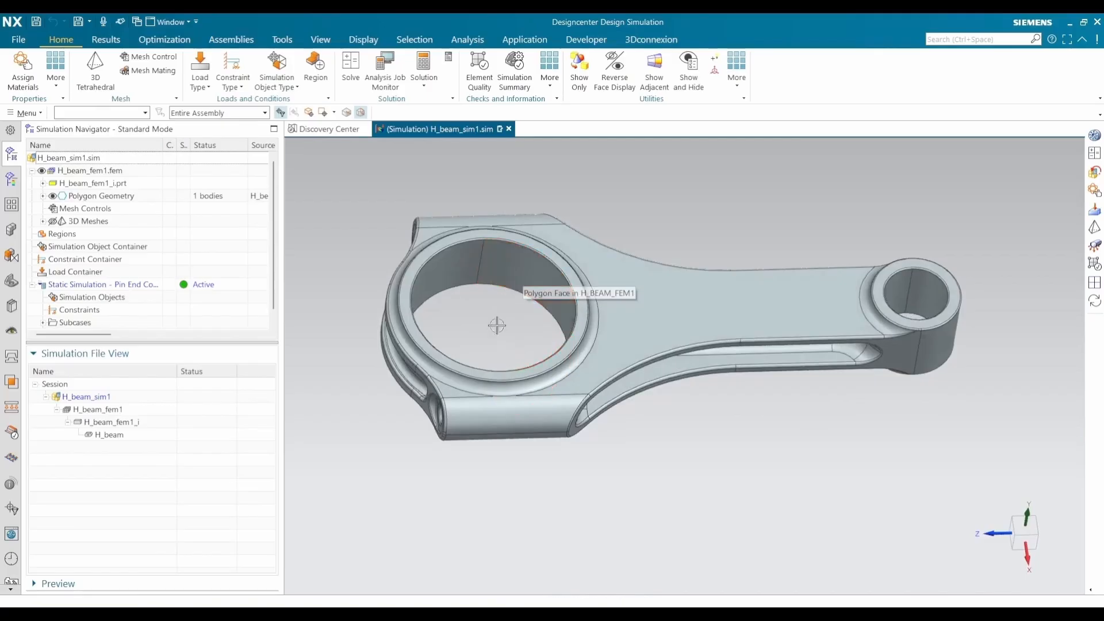
Step: Apply a 50000 N bearing load with a 120° region angle along ZC to the beam-side face of the small pin bore
{"action": "middle_click_drag", "start_coordinate": [480, 319], "coordinate": [474, 338]}
{"action": "left_click", "coordinate": [200, 74]}
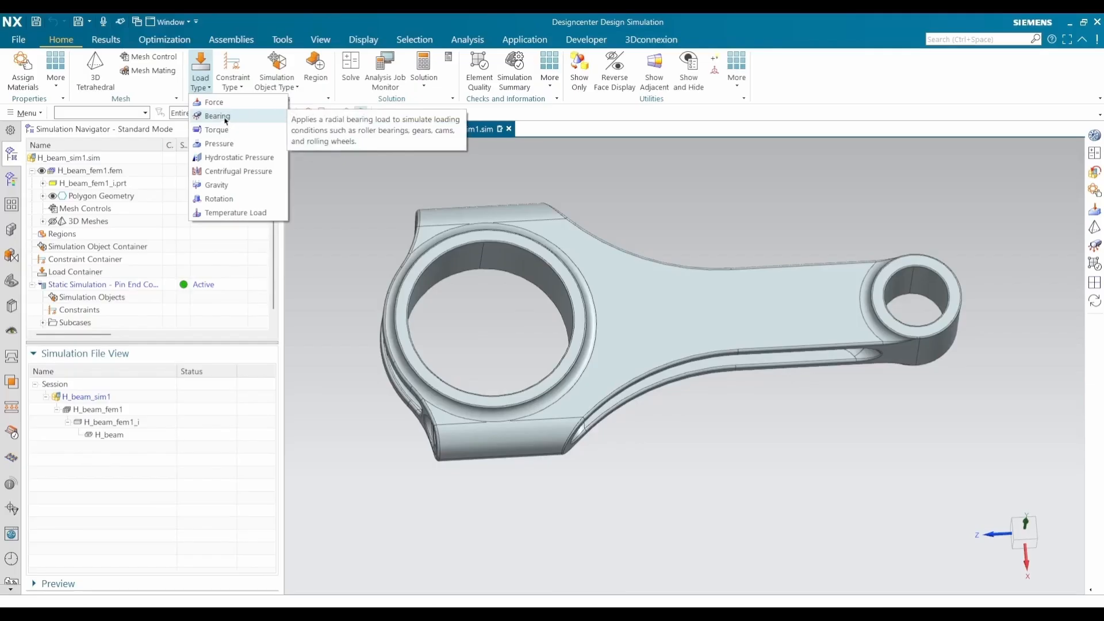
{"action": "left_click", "coordinate": [217, 115]}
{"action": "middle_click_drag", "start_coordinate": [702, 239], "coordinate": [685, 260]}
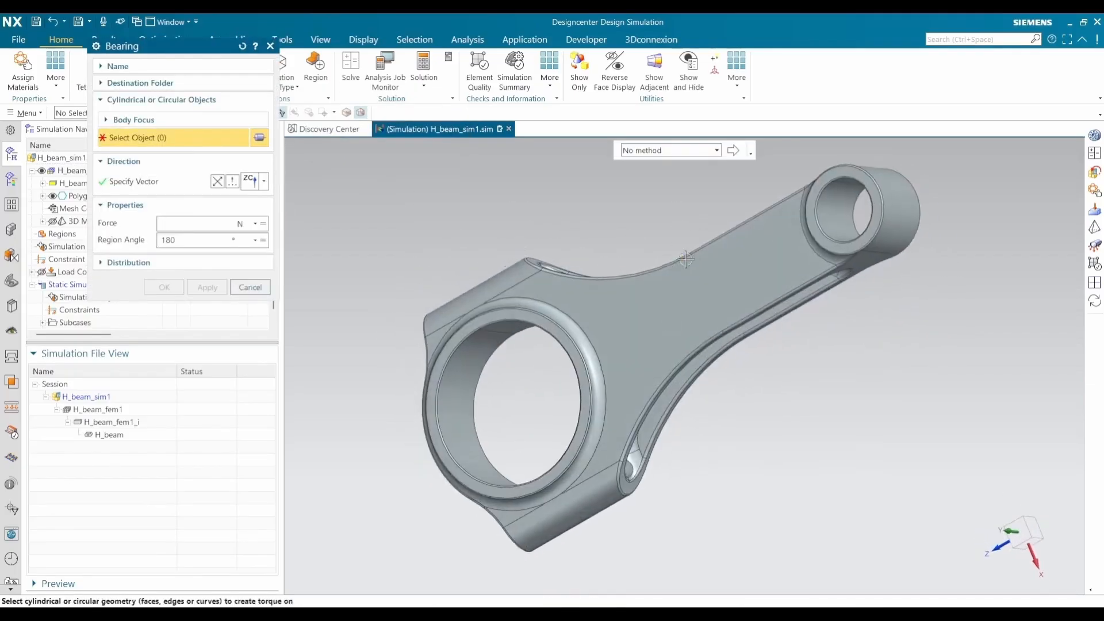
{"action": "left_click", "coordinate": [836, 207]}
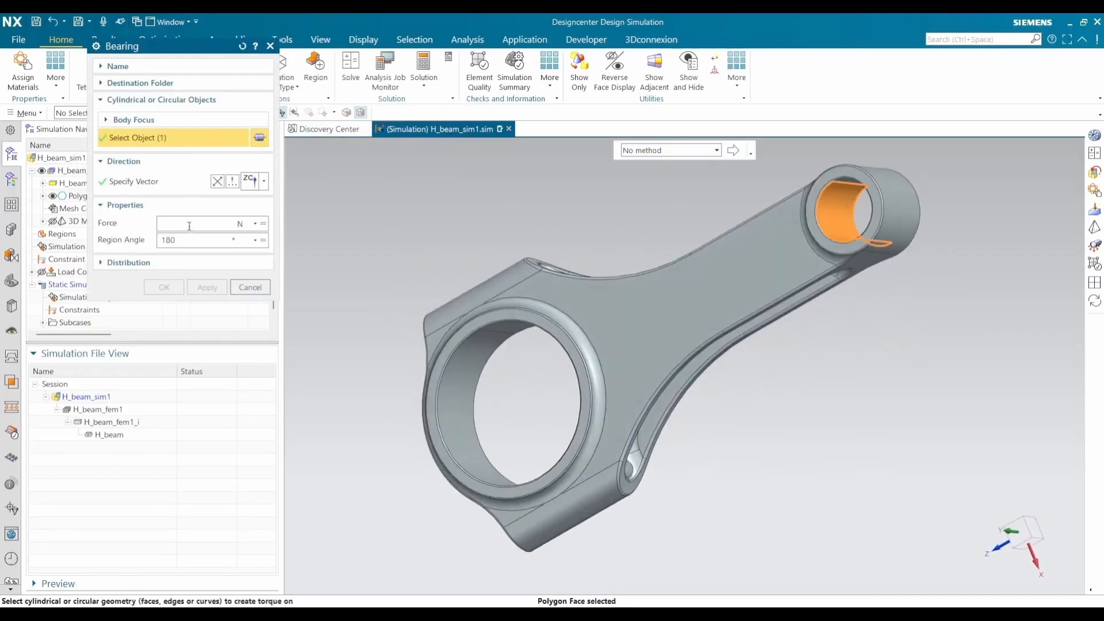
{"action": "type", "text": "50000"}
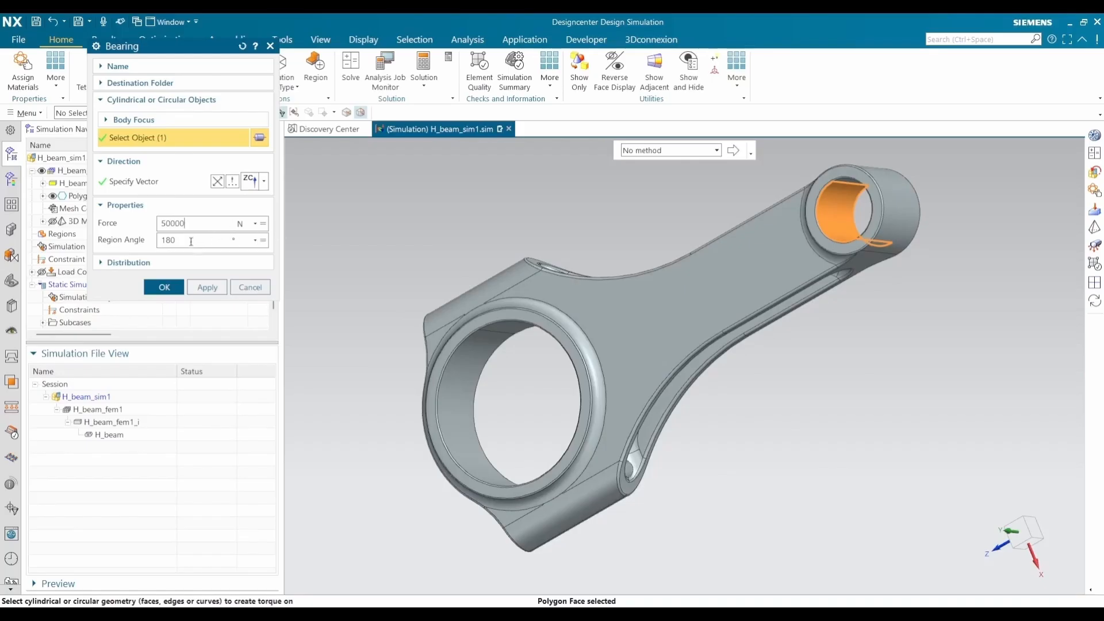
{"action": "key", "text": "Tab"}
{"action": "type", "text": "120"}
{"action": "left_click", "coordinate": [164, 287]}
{"action": "middle_click_drag", "start_coordinate": [845, 227], "coordinate": [823, 205]}
{"action": "scroll", "coordinate": [838, 203], "scroll_direction": "up", "scroll_amount": 5}
{"action": "scroll", "coordinate": [823, 204], "scroll_direction": "down", "scroll_amount": 7}
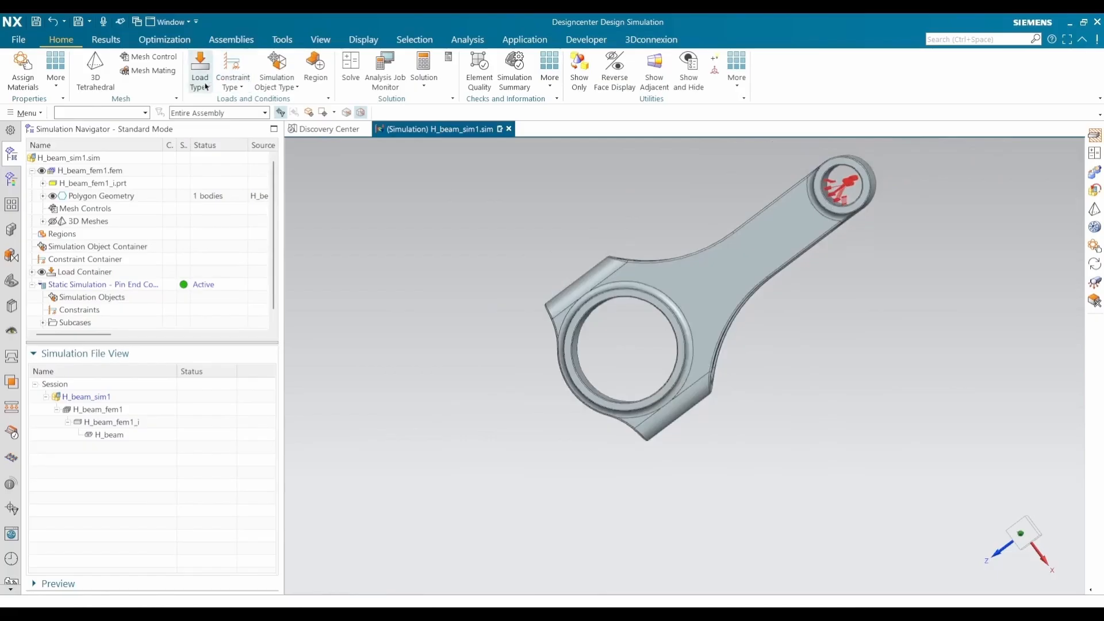
Step: Add a user-defined constraint on the beam-side half of the large bore with all three degrees of freedom fixed
{"action": "left_click", "coordinate": [226, 86]}
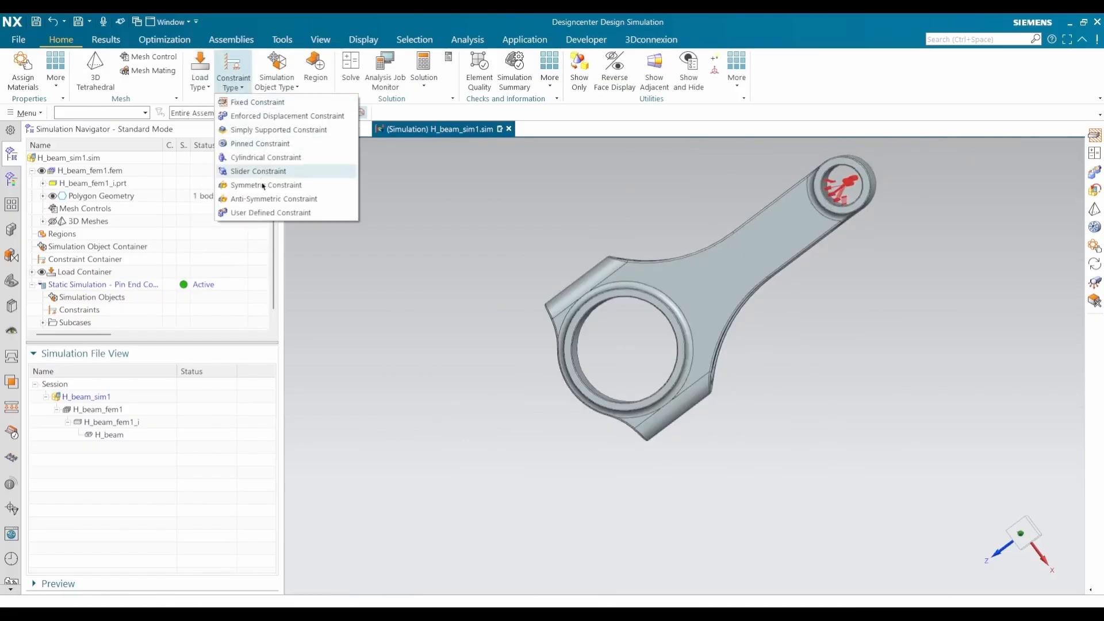
{"action": "left_click", "coordinate": [265, 213]}
{"action": "scroll", "coordinate": [684, 299], "scroll_direction": "up", "scroll_amount": 3}
{"action": "middle_click_drag", "start_coordinate": [661, 322], "coordinate": [684, 299]}
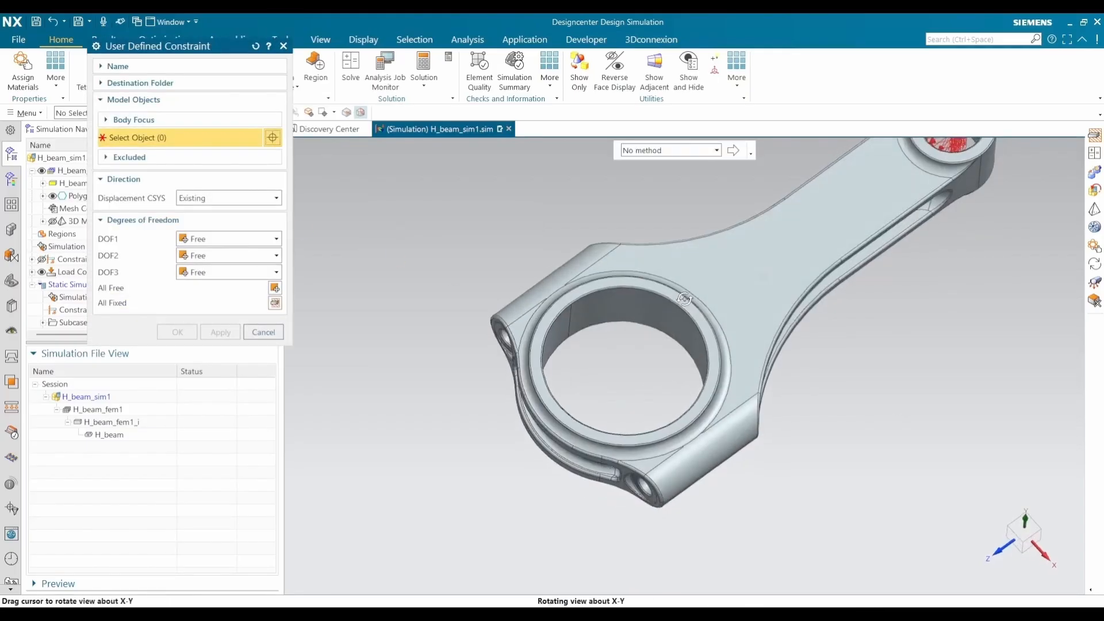
{"action": "left_click", "coordinate": [649, 318]}
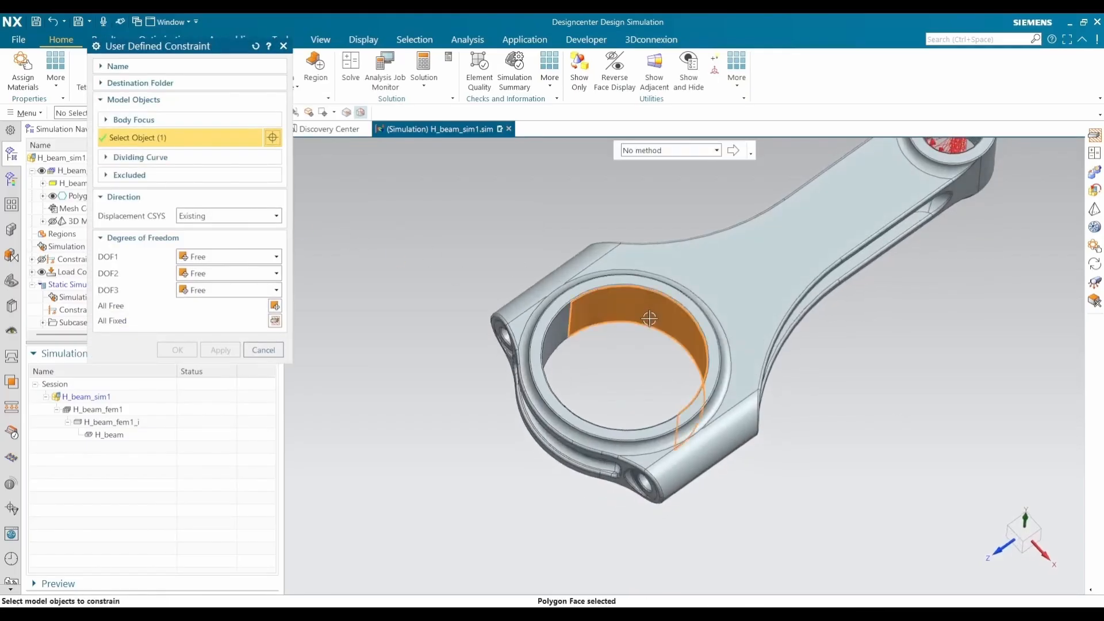
{"action": "middle_click_drag", "start_coordinate": [640, 346], "coordinate": [615, 384]}
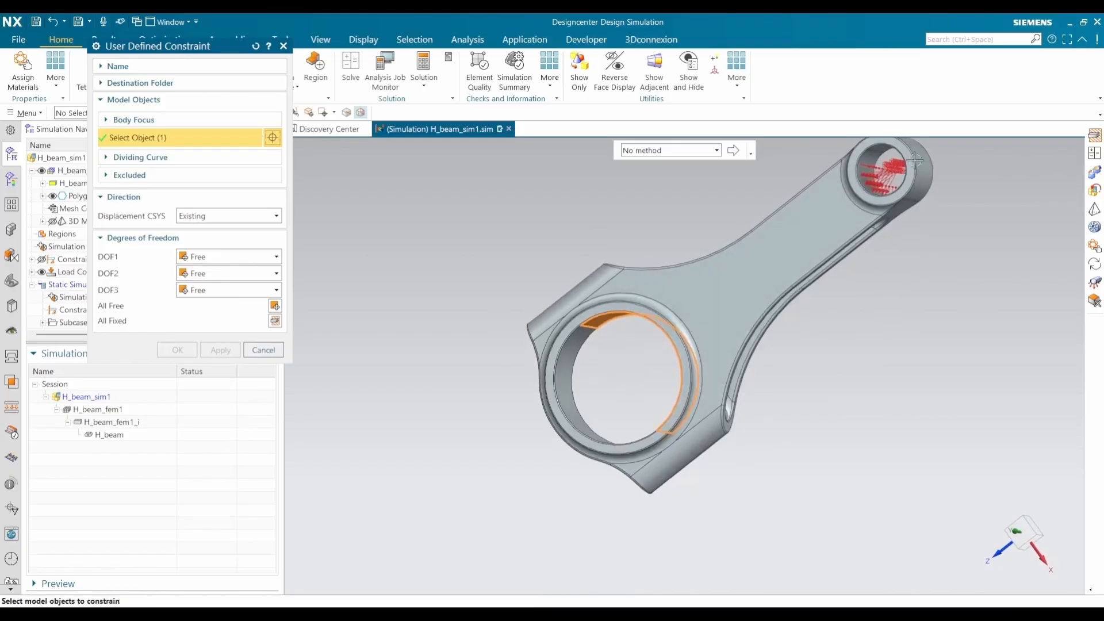
{"action": "left_click", "coordinate": [274, 320]}
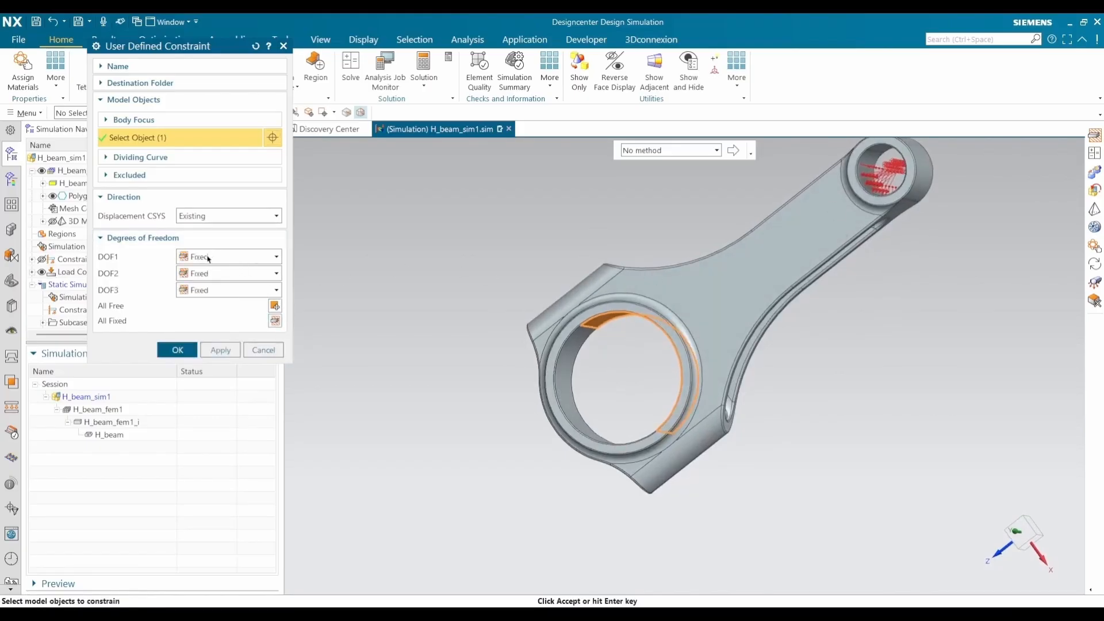
{"action": "left_click", "coordinate": [177, 350]}
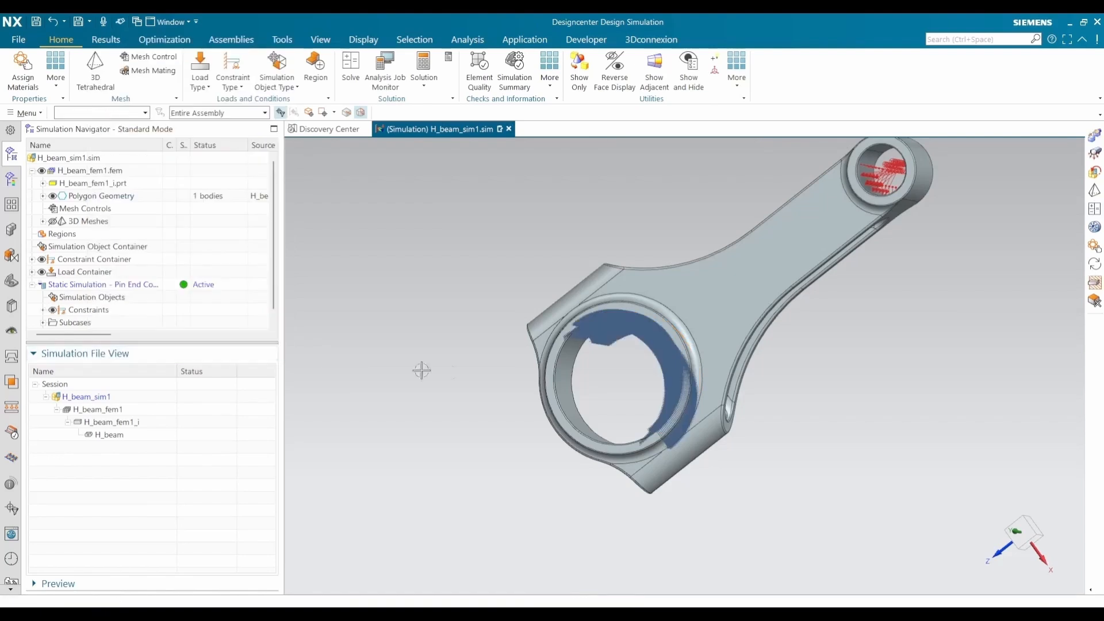
{"action": "middle_click_drag", "start_coordinate": [553, 368], "coordinate": [529, 361]}
{"action": "scroll", "coordinate": [520, 342], "scroll_direction": "up", "scroll_amount": 2}
{"action": "scroll", "coordinate": [135, 272], "scroll_direction": "down", "scroll_amount": 1}
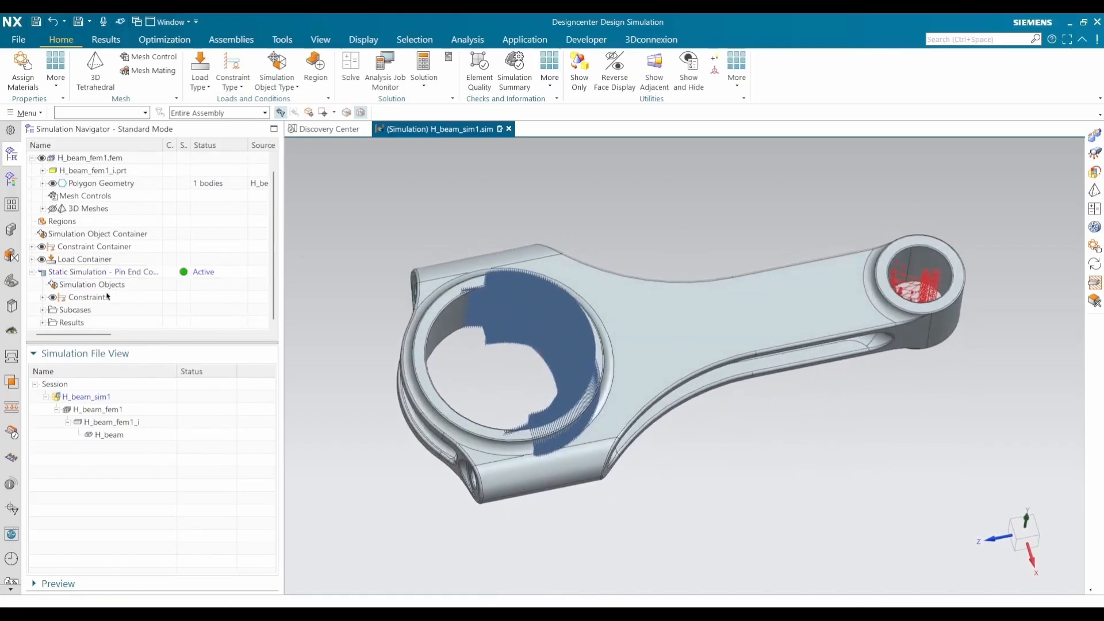
Step: Edit the pin end compression solution to ignore material temperature dependence and use the element iterative solver
{"action": "right_click", "coordinate": [80, 274]}
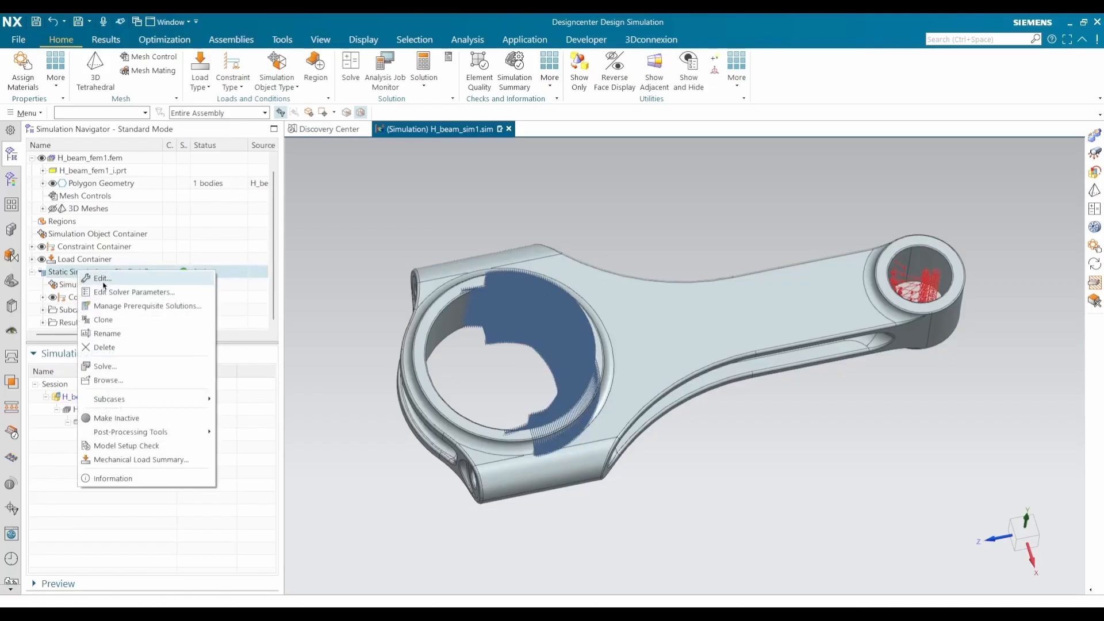
{"action": "left_click", "coordinate": [104, 278]}
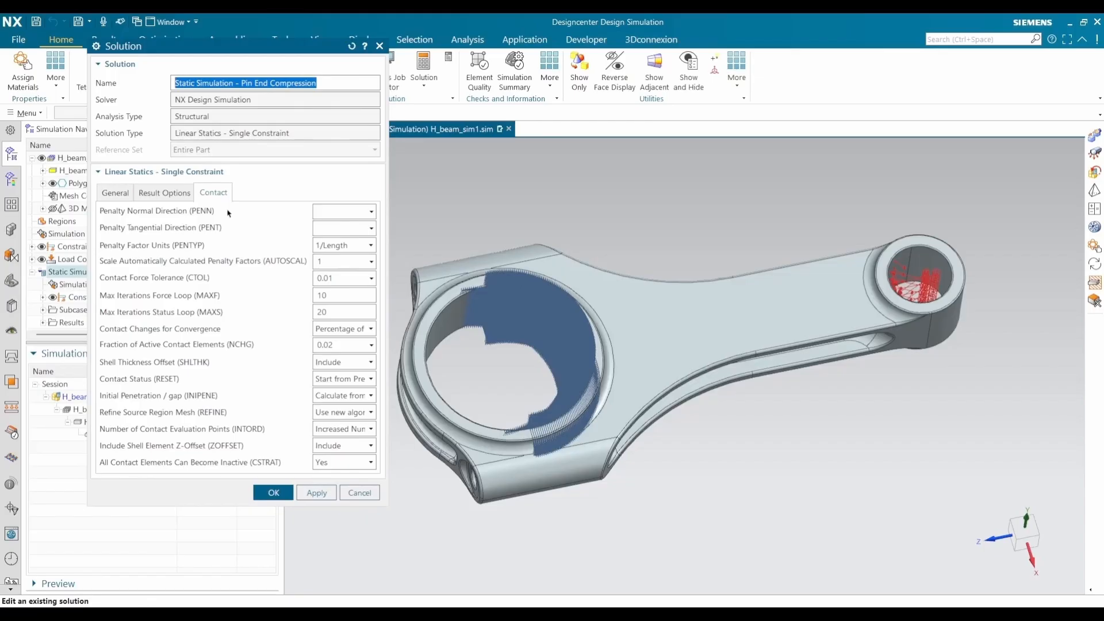
{"action": "left_click", "coordinate": [125, 197]}
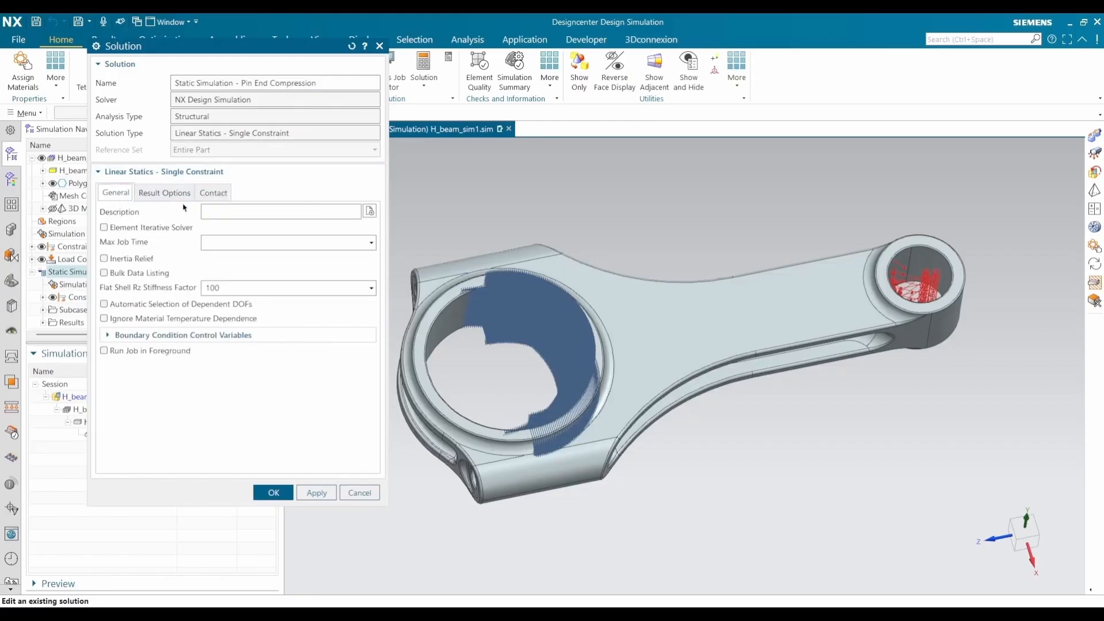
{"action": "left_click", "coordinate": [181, 320]}
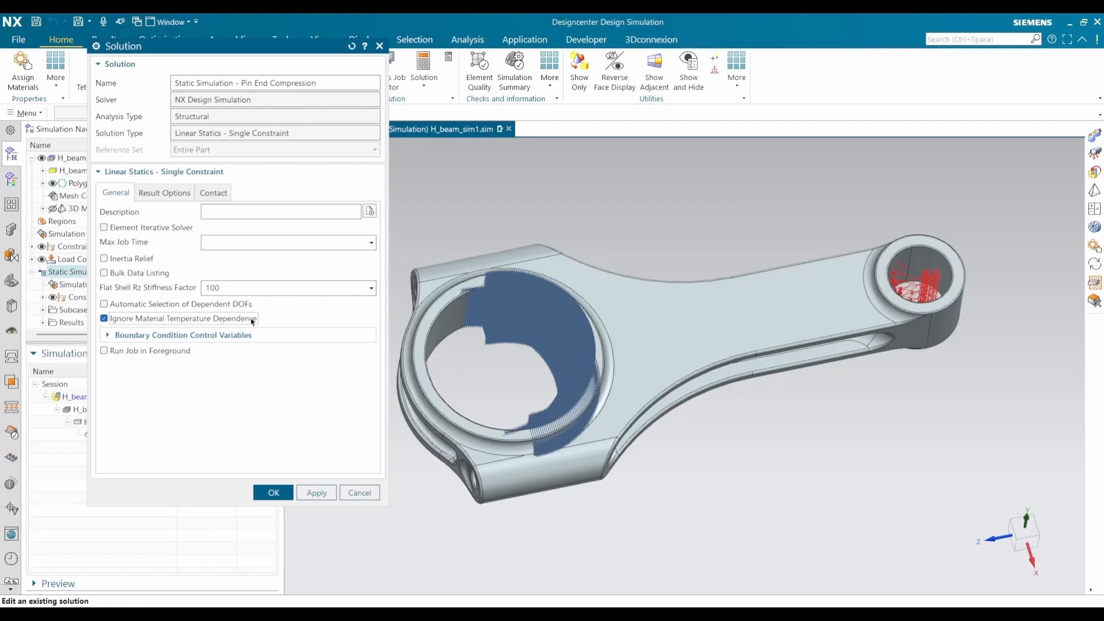
{"action": "left_click", "coordinate": [171, 230]}
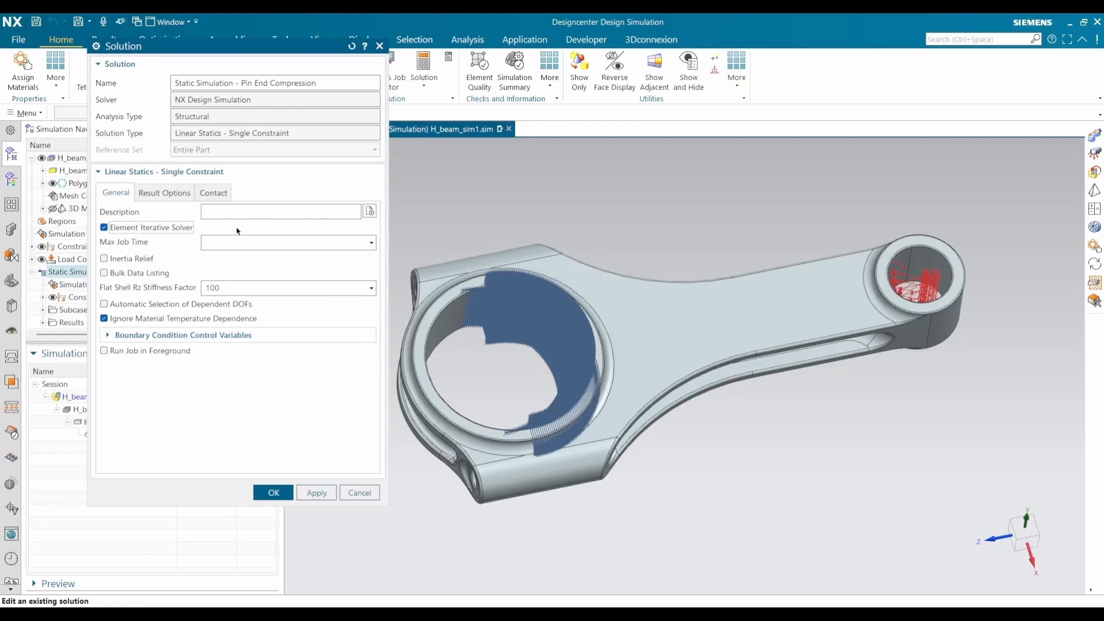
{"action": "left_click", "coordinate": [178, 230]}
{"action": "left_click", "coordinate": [196, 230]}
{"action": "left_click", "coordinate": [184, 231]}
Step: Enable the displacement, stress and strain listings in the result options and accept the solution settings
{"action": "left_click", "coordinate": [170, 194]}
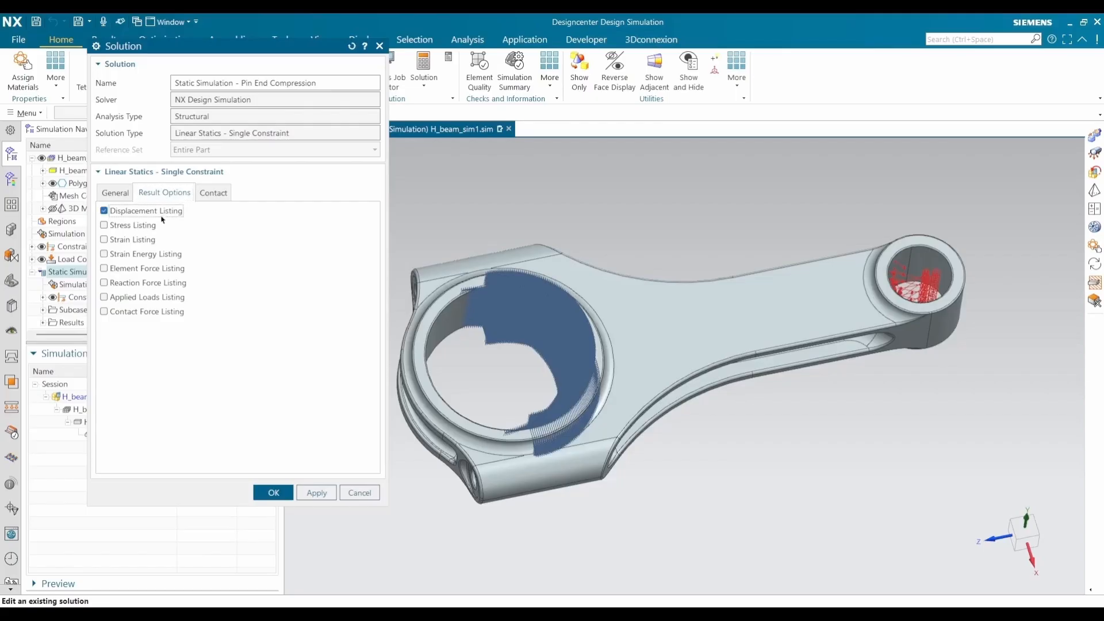
{"action": "left_click", "coordinate": [163, 218]}
{"action": "left_click", "coordinate": [149, 231]}
{"action": "left_click", "coordinate": [147, 242]}
{"action": "left_click", "coordinate": [274, 493]}
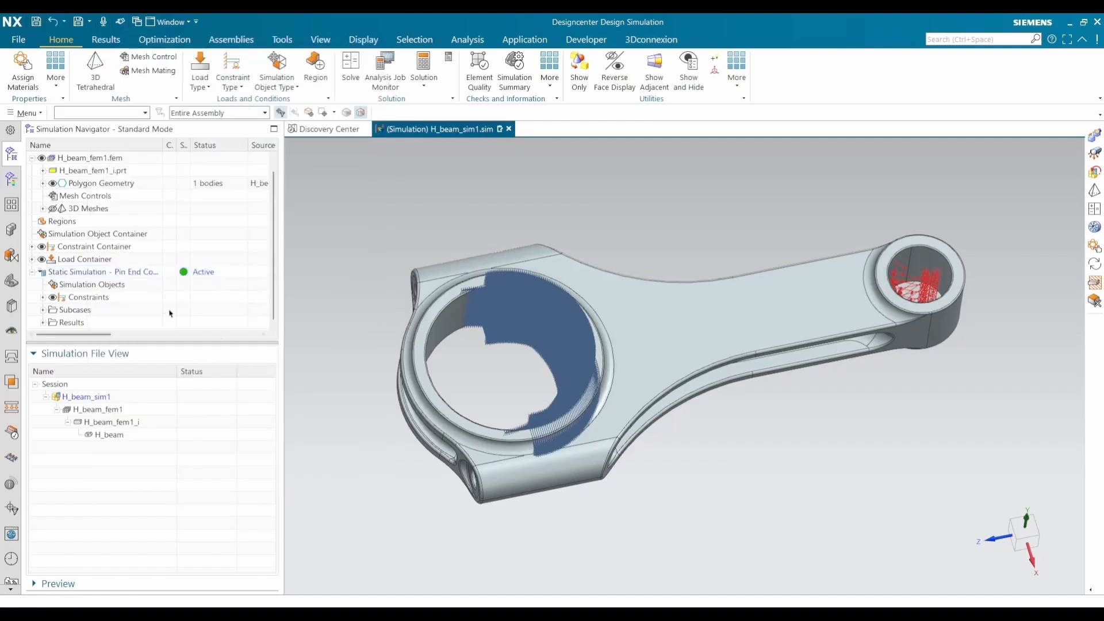
Step: Set the memory keyword to 40GB in the static solution's solver parameters and accept them
{"action": "right_click", "coordinate": [121, 274]}
{"action": "left_click", "coordinate": [145, 300]}
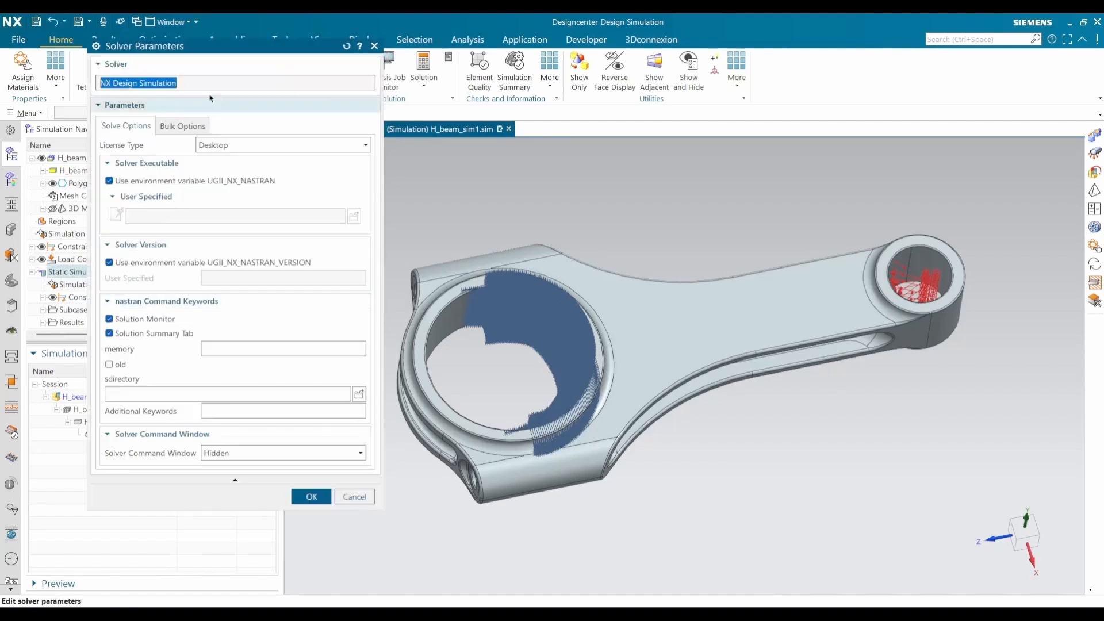
{"action": "left_click_drag", "start_coordinate": [197, 53], "coordinate": [378, 94]}
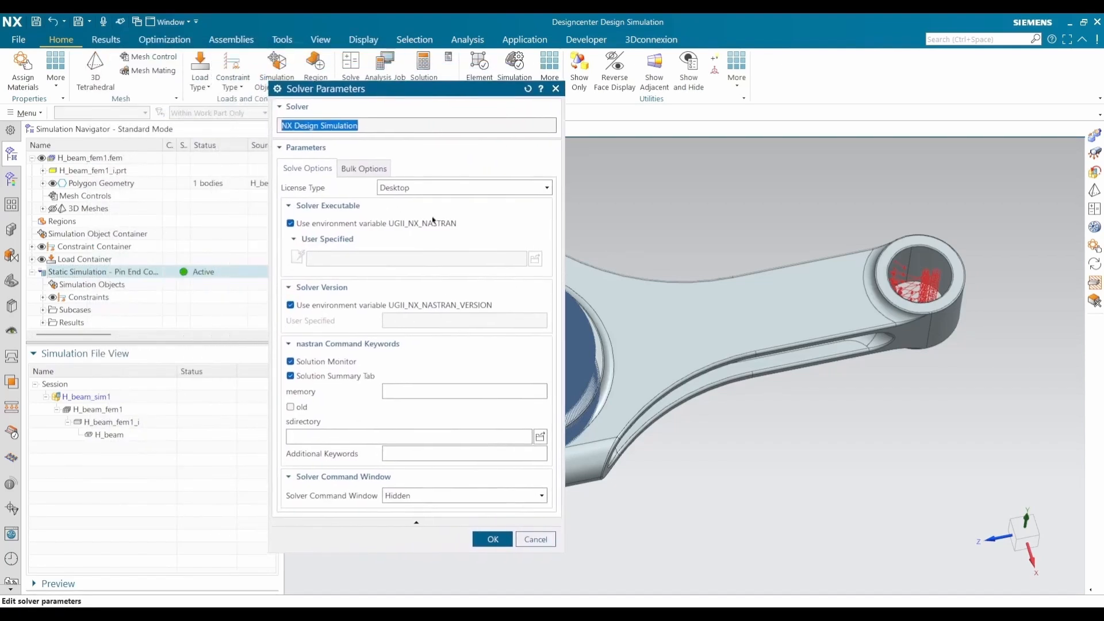
{"action": "left_click", "coordinate": [421, 392]}
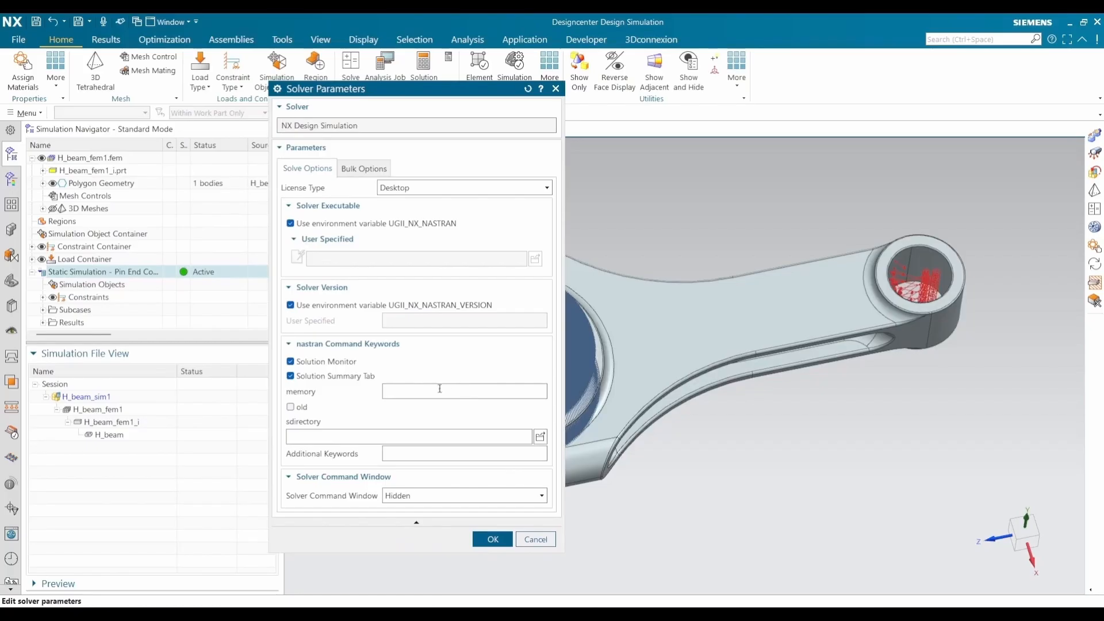
{"action": "type", "text": "40"}
{"action": "key", "text": "Caps_Lock"}
{"action": "type", "text": "GB"}
{"action": "key", "text": "Caps_Lock"}
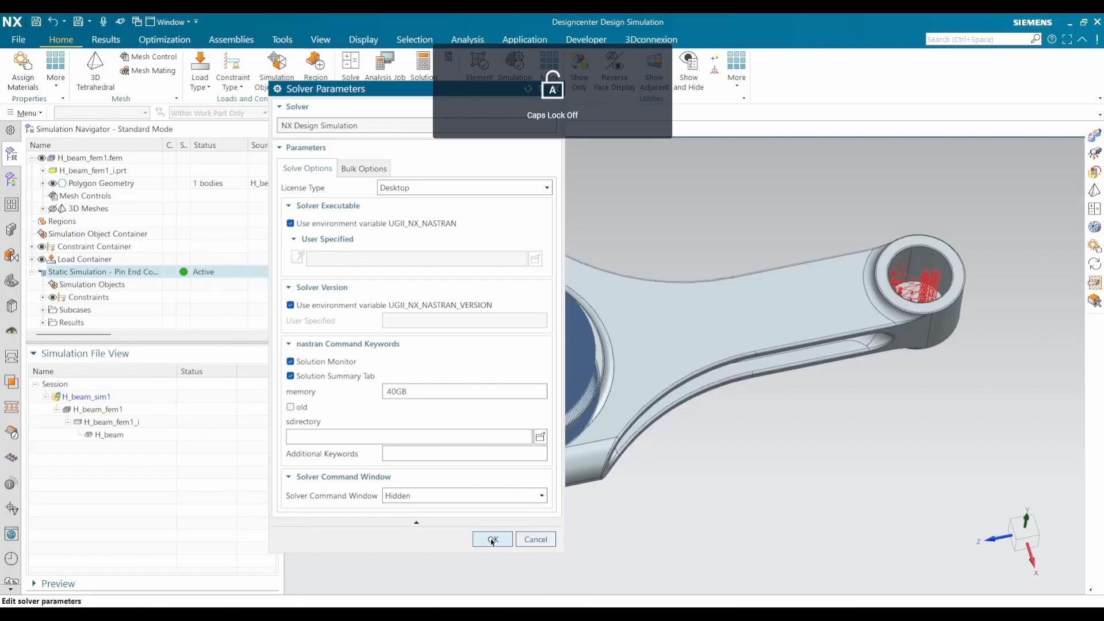
{"action": "left_click_drag", "start_coordinate": [422, 390], "coordinate": [358, 390]}
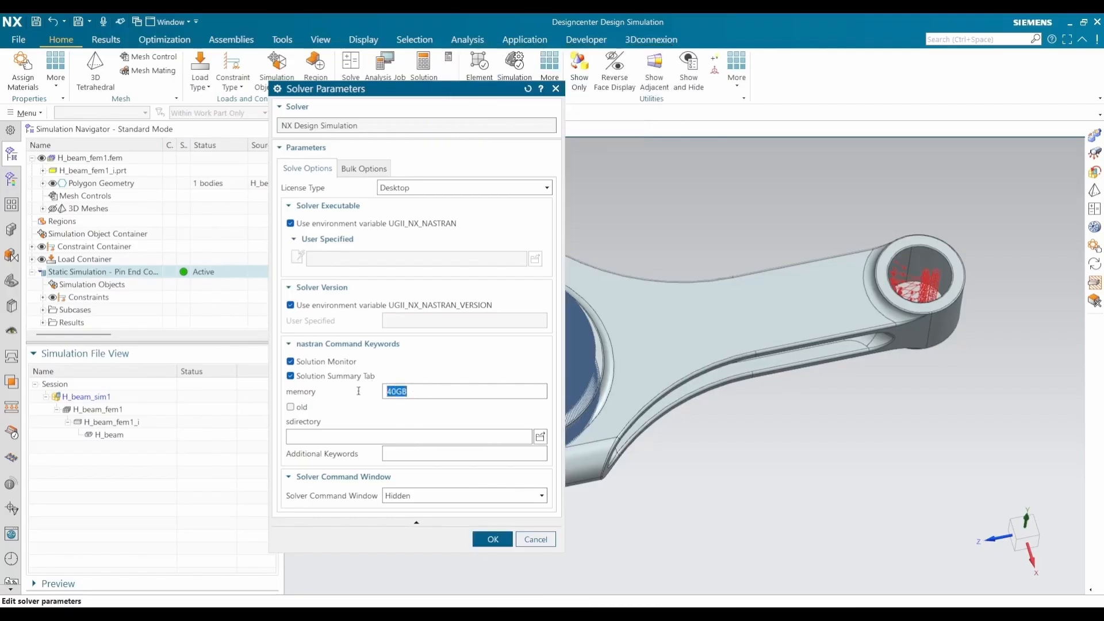
{"action": "left_click", "coordinate": [493, 539]}
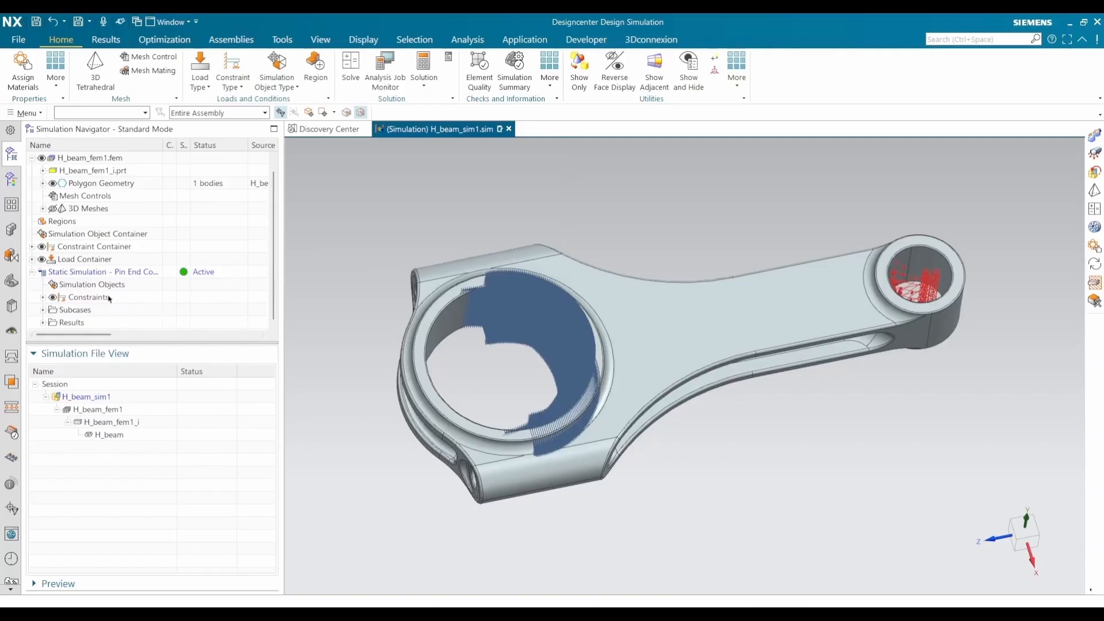
Step: Expand the Static Loads 1 subcase down to its individual loads and save the simulation file
{"action": "left_click", "coordinate": [44, 310]}
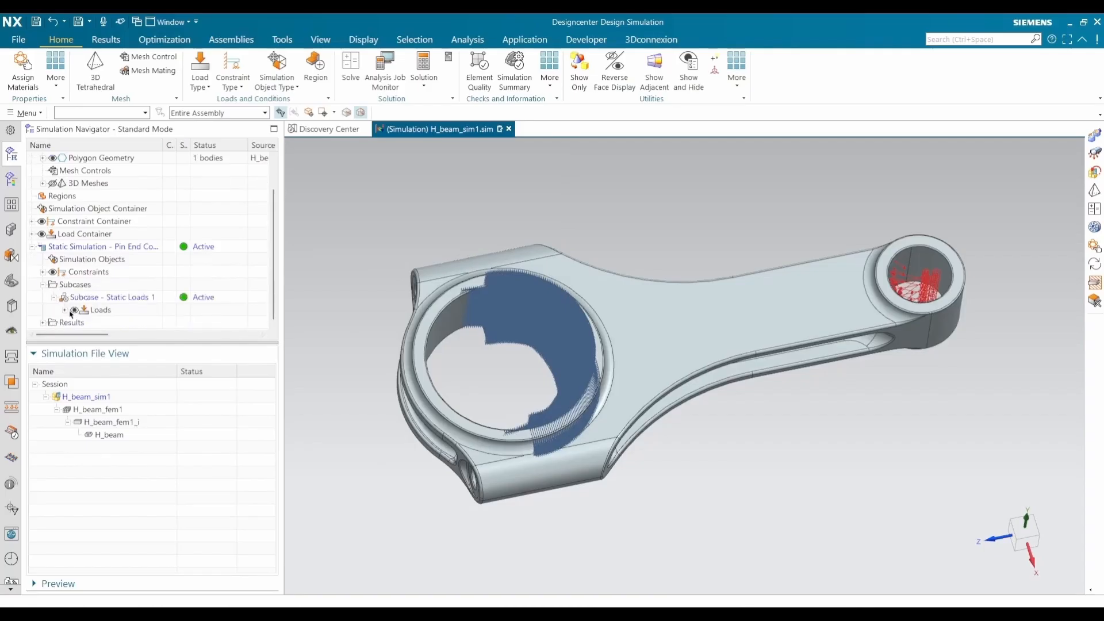
{"action": "left_click", "coordinate": [66, 311]}
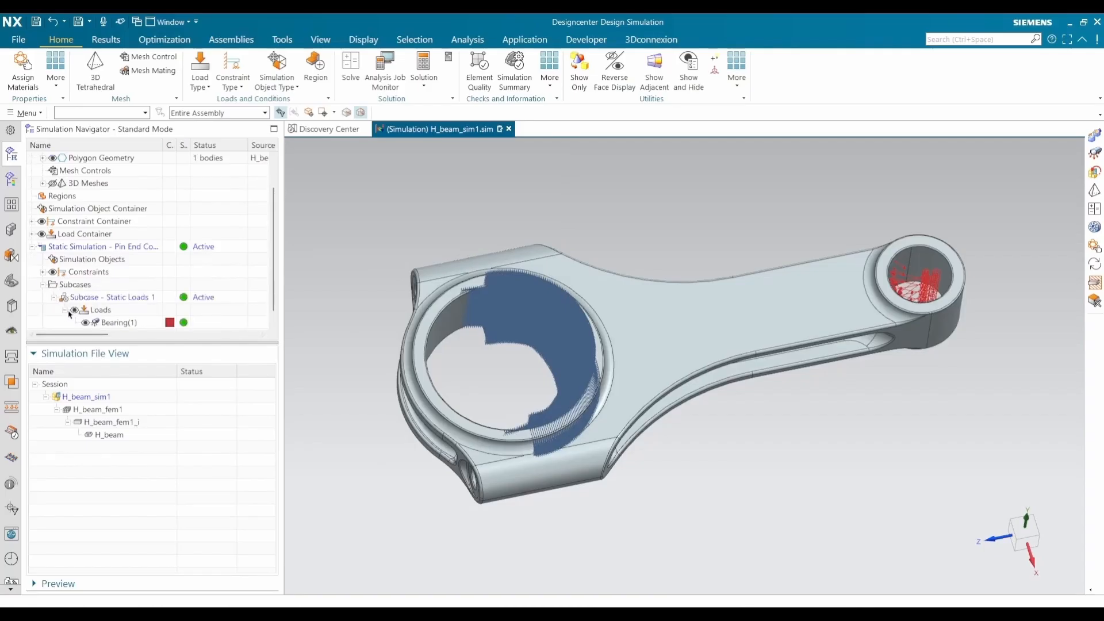
{"action": "left_click", "coordinate": [36, 22]}
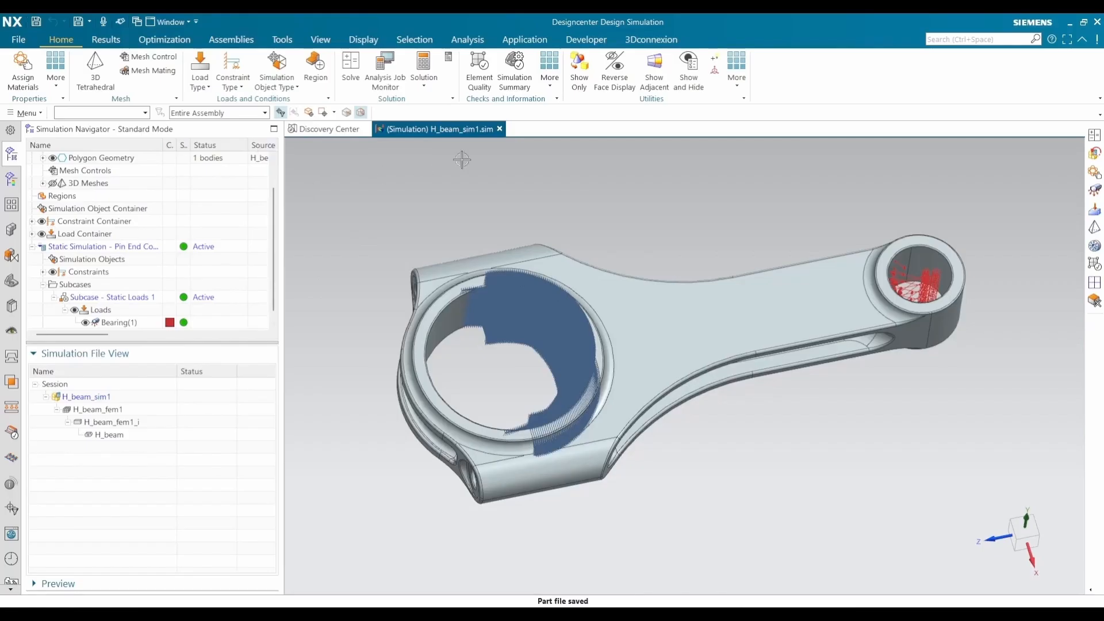
Step: Solve the pin end compression solution with the model setup check on, and move and enlarge the solution monitor
{"action": "left_click", "coordinate": [351, 63]}
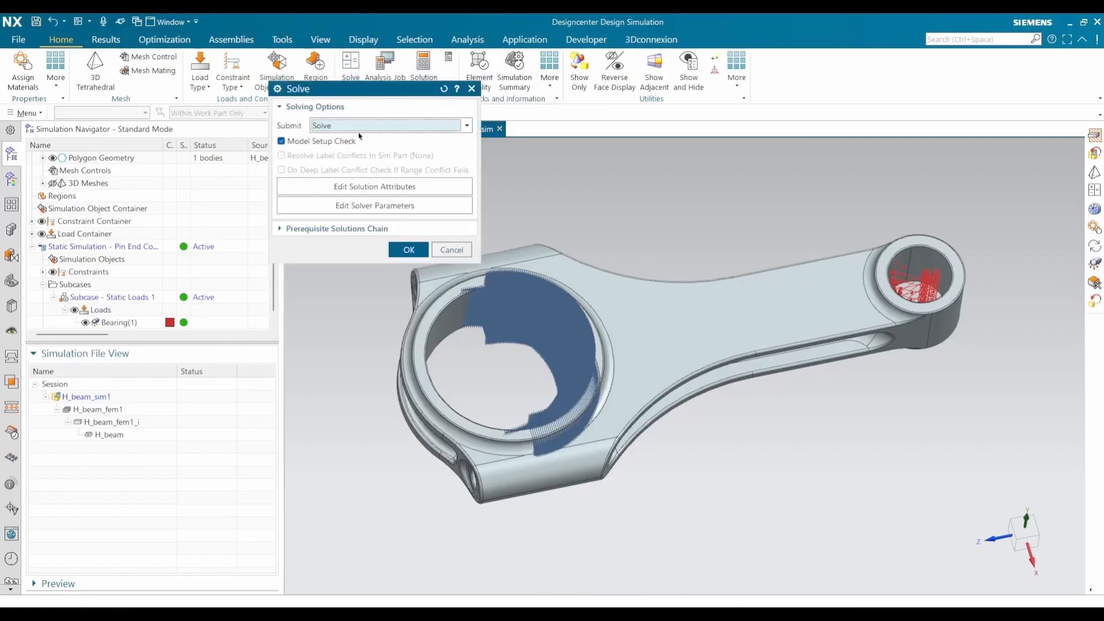
{"action": "left_click", "coordinate": [409, 250]}
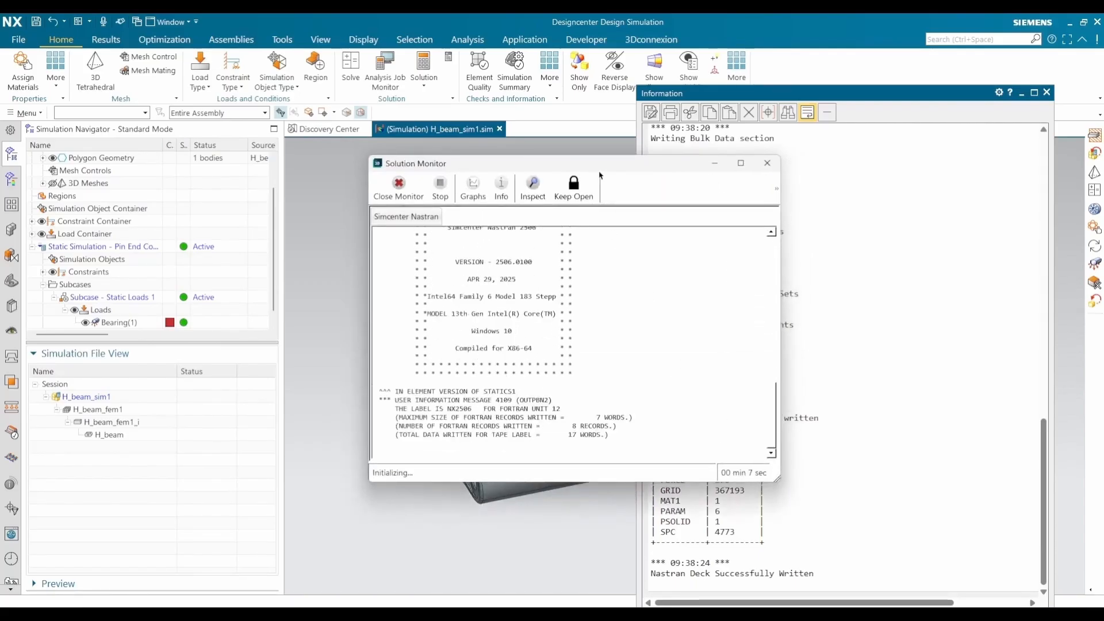
{"action": "left_click_drag", "start_coordinate": [599, 172], "coordinate": [477, 137]}
{"action": "left_click_drag", "start_coordinate": [656, 447], "coordinate": [626, 504]}
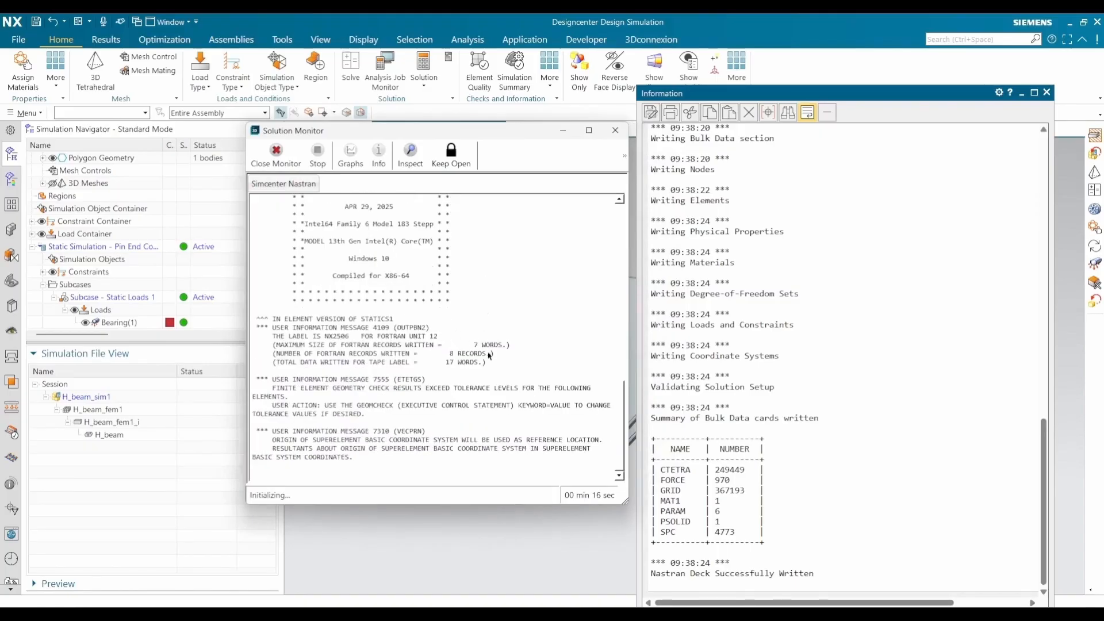
Step: Examine the Simcenter Nastran iterative solver convergence graph, and move the graph and the job monitor aside
{"action": "left_click", "coordinate": [350, 154]}
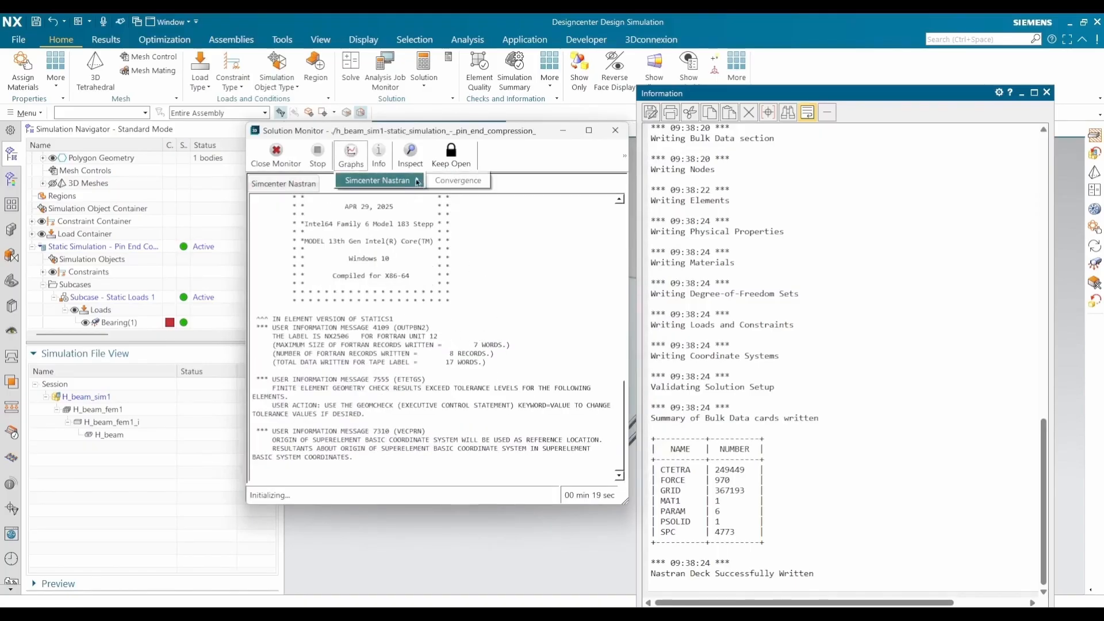
{"action": "left_click", "coordinate": [451, 181]}
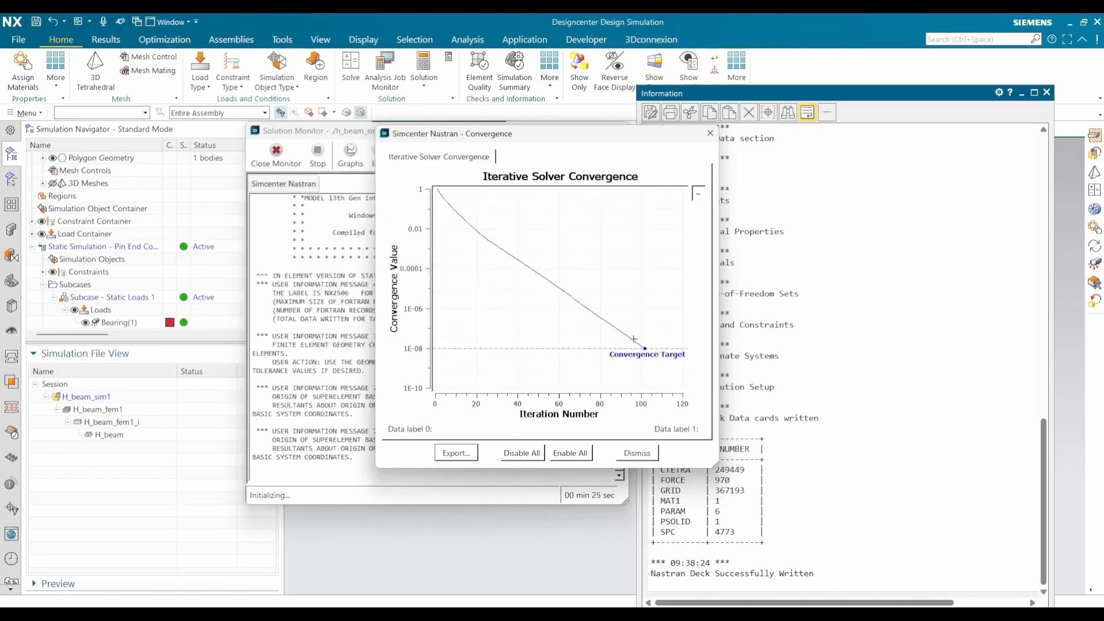
{"action": "left_click_drag", "start_coordinate": [571, 141], "coordinate": [821, 153]}
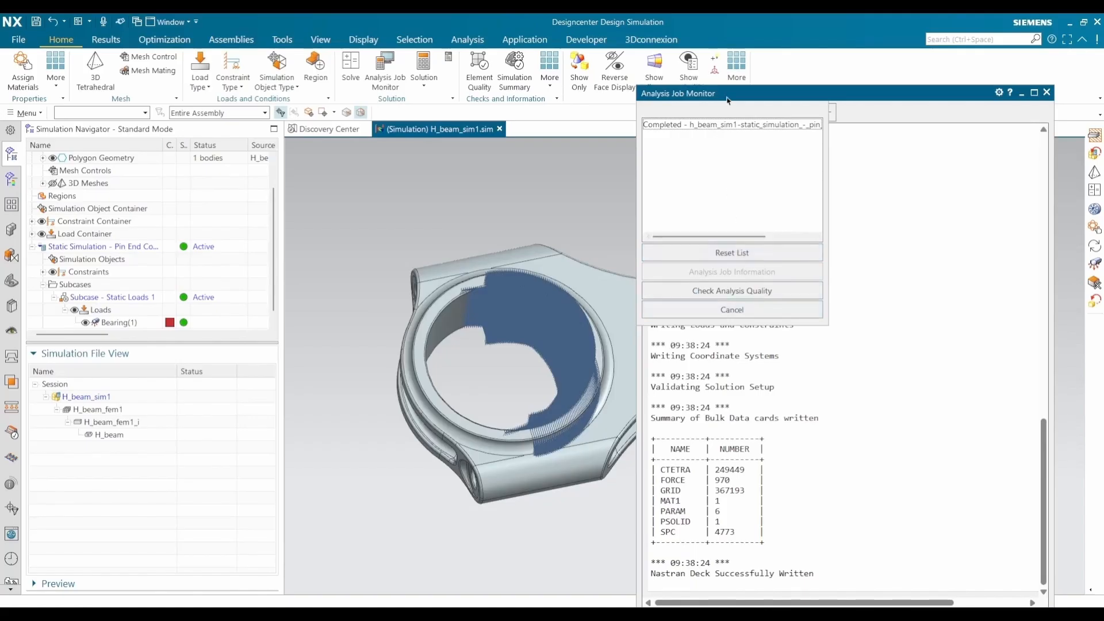
{"action": "left_click_drag", "start_coordinate": [729, 99], "coordinate": [527, 117]}
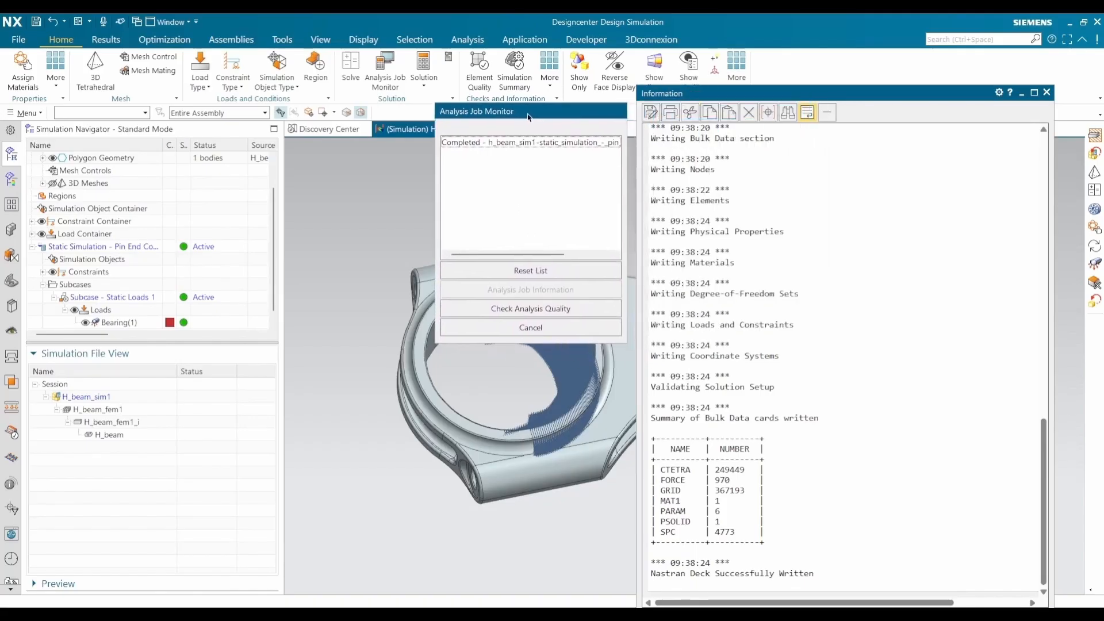
Step: Close the job monitor and the information window, and open the Structural results of the pin end compression solution
{"action": "left_click", "coordinate": [552, 333]}
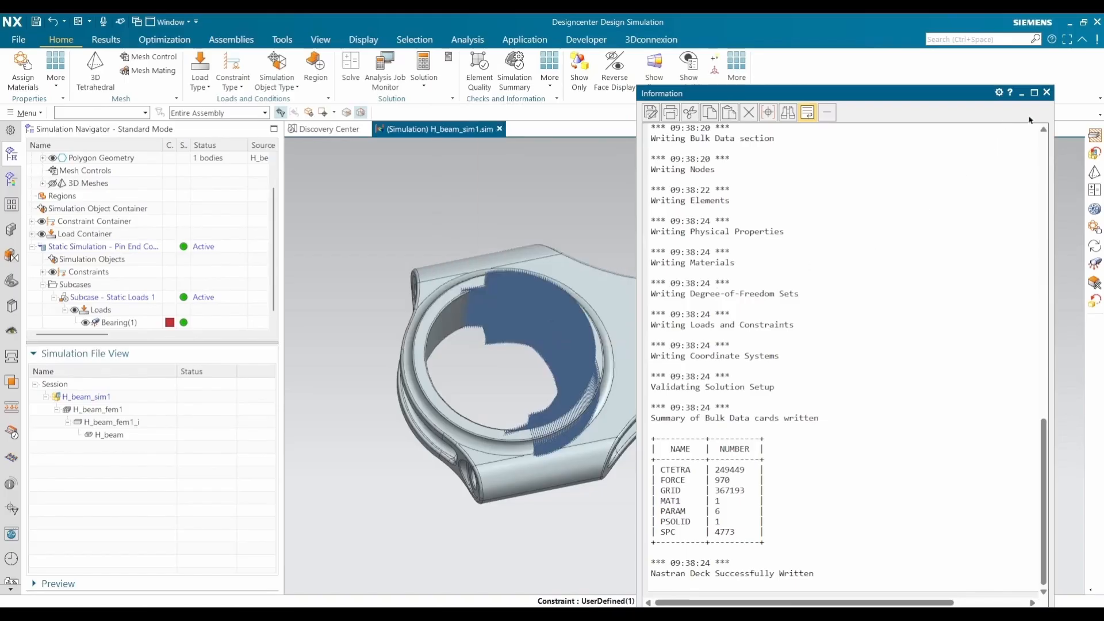
{"action": "left_click", "coordinate": [1046, 92]}
{"action": "scroll", "coordinate": [195, 267], "scroll_direction": "down", "scroll_amount": 1}
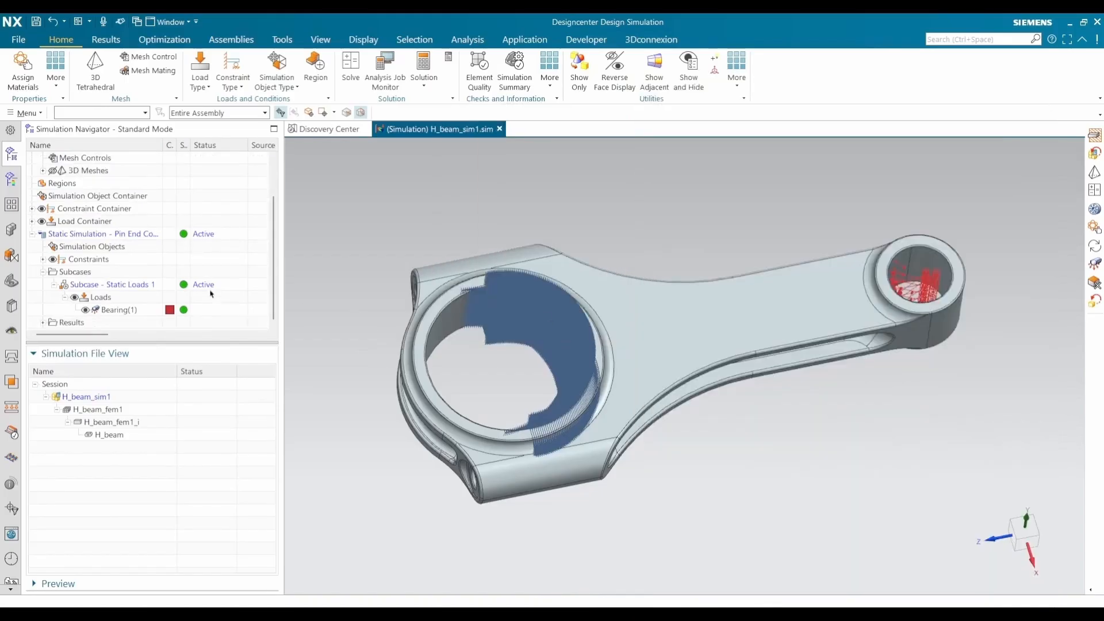
{"action": "double_click", "coordinate": [70, 324]}
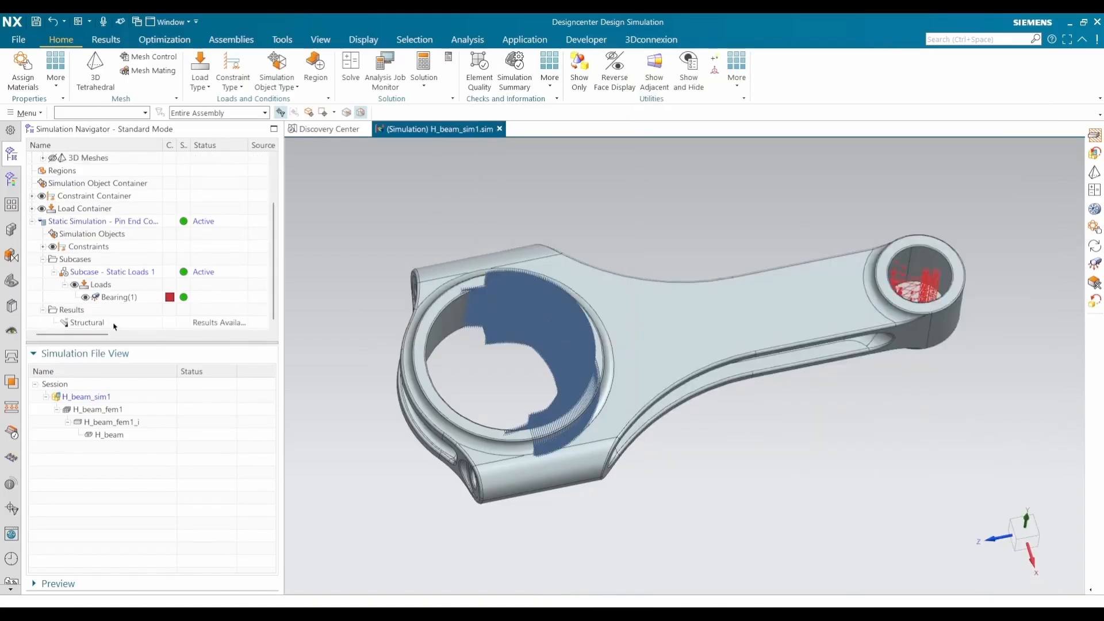
{"action": "double_click", "coordinate": [114, 326]}
{"action": "left_click", "coordinate": [42, 184]}
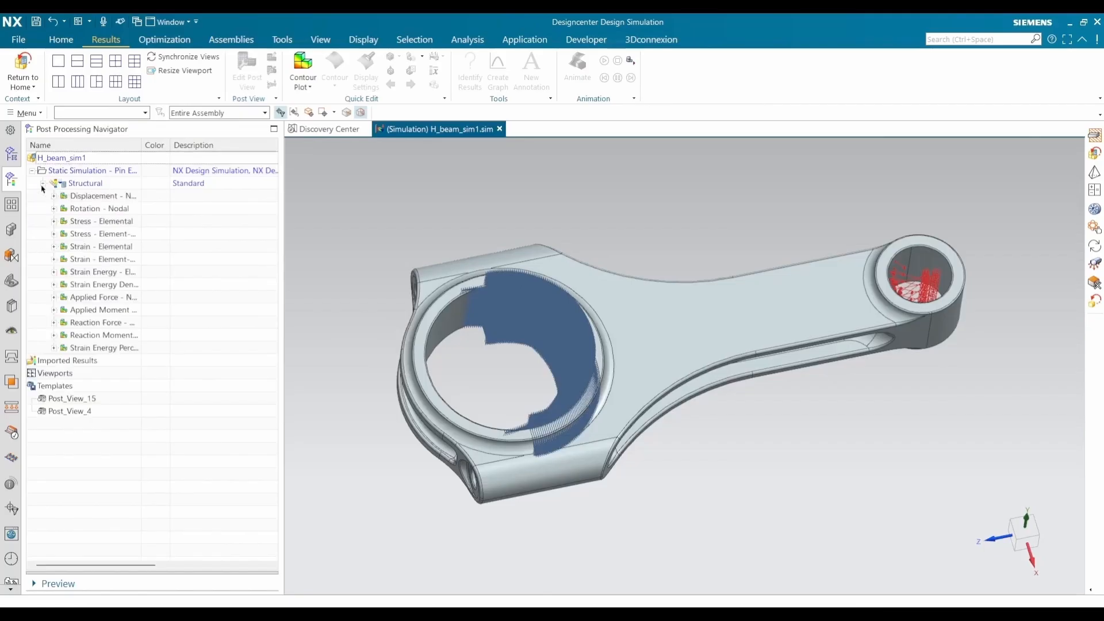
Step: Display the nodal displacement contour on the connecting rod and play its deformation animation briefly
{"action": "double_click", "coordinate": [78, 197]}
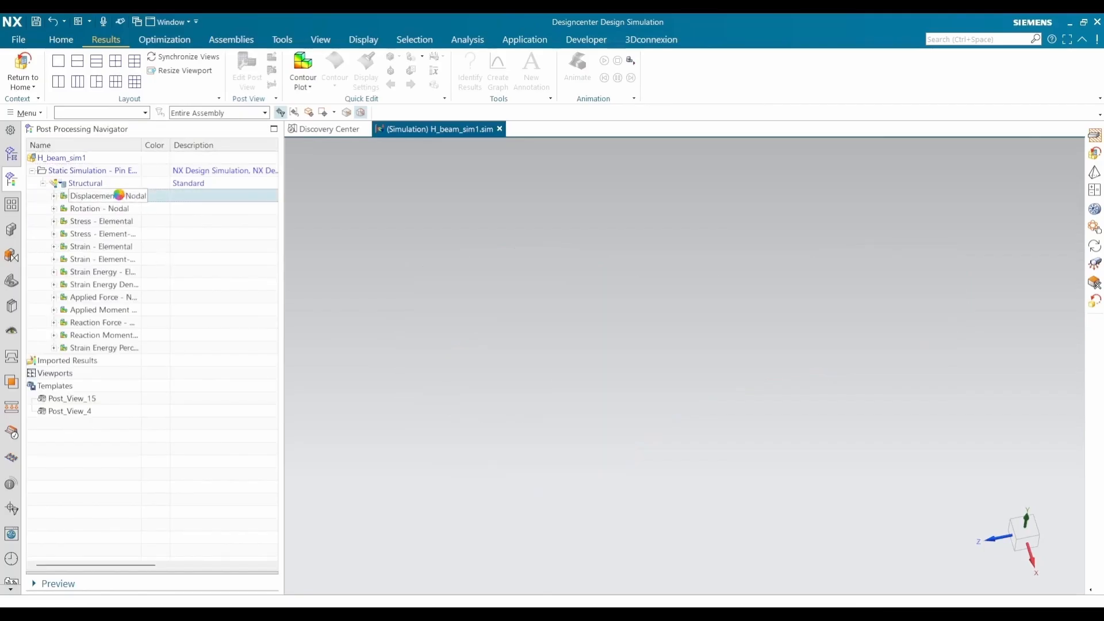
{"action": "middle_click_drag", "start_coordinate": [536, 349], "coordinate": [542, 382]}
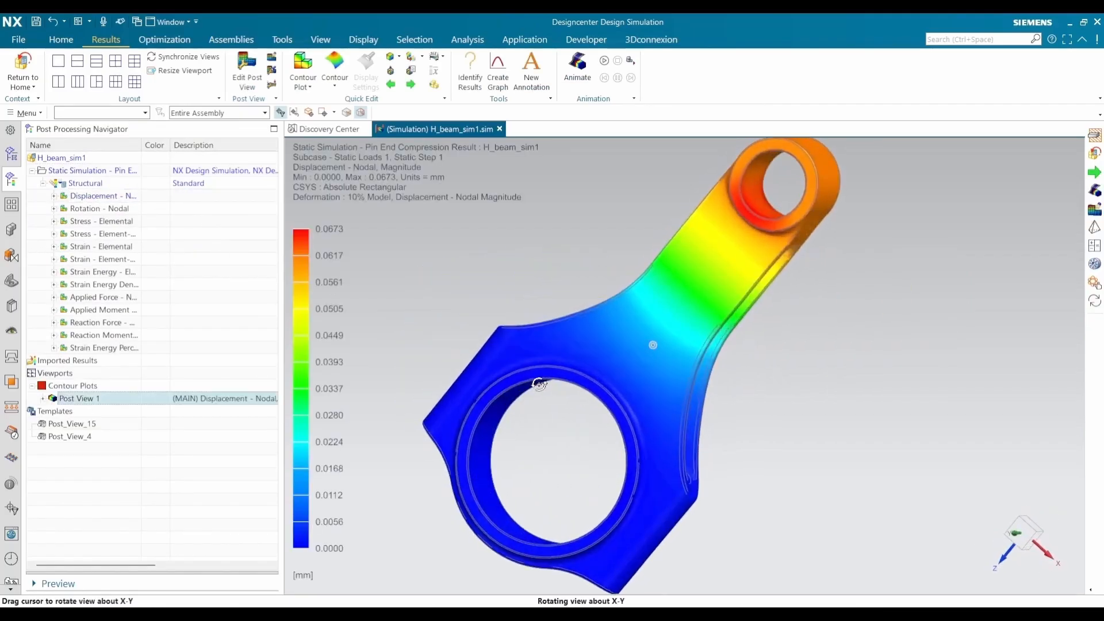
{"action": "scroll", "coordinate": [563, 366], "scroll_direction": "down", "scroll_amount": 1}
{"action": "middle_click_drag", "start_coordinate": [539, 279], "coordinate": [573, 282], "text": "shift"}
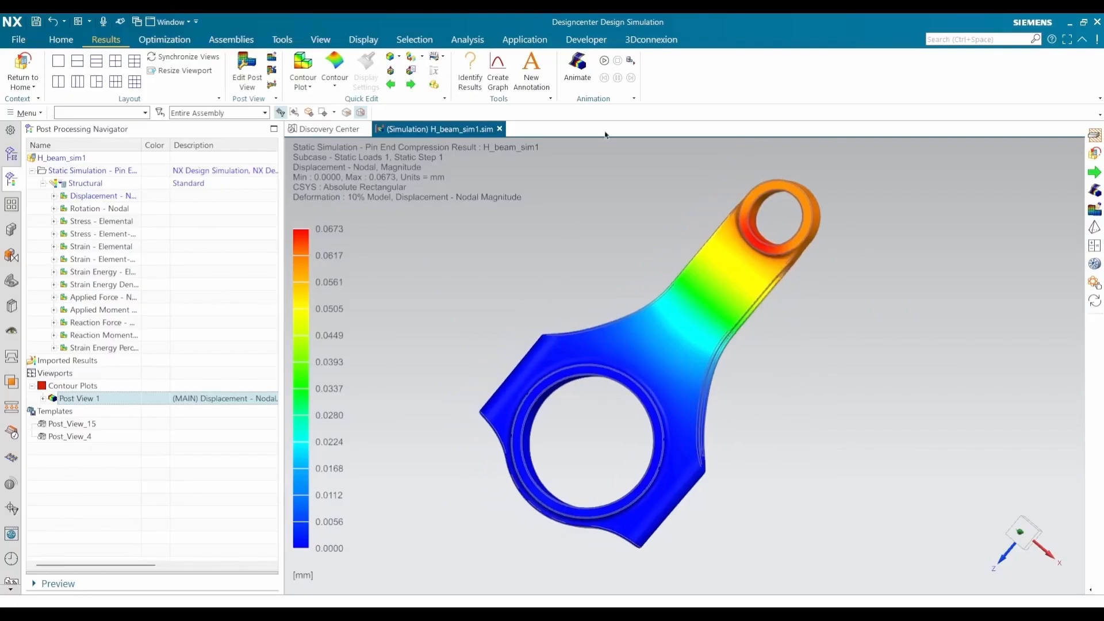
{"action": "left_click", "coordinate": [604, 60]}
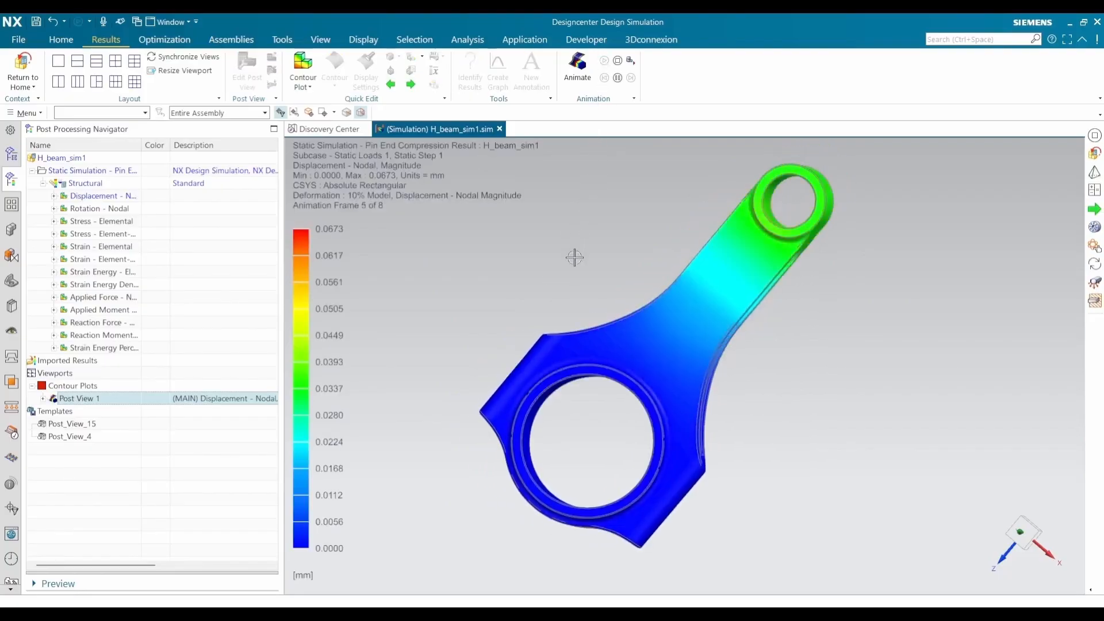
{"action": "left_click", "coordinate": [617, 61]}
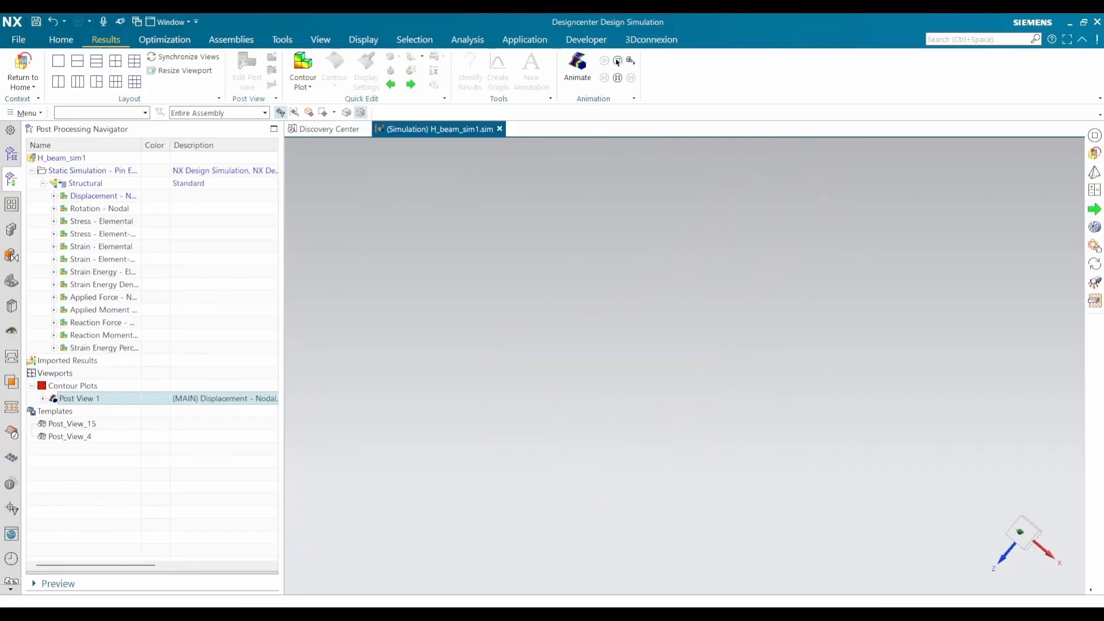
{"action": "mouse_move", "coordinate": [606, 292]}
{"action": "middle_mouse_down"}
{"action": "mouse_move", "coordinate": [549, 273]}
{"action": "mouse_move", "coordinate": [574, 272]}
{"action": "middle_mouse_up"}
Step: Set the displacement plot's deformation scale to Absolute 1:1 and play the animation briefly
{"action": "left_click", "coordinate": [438, 56]}
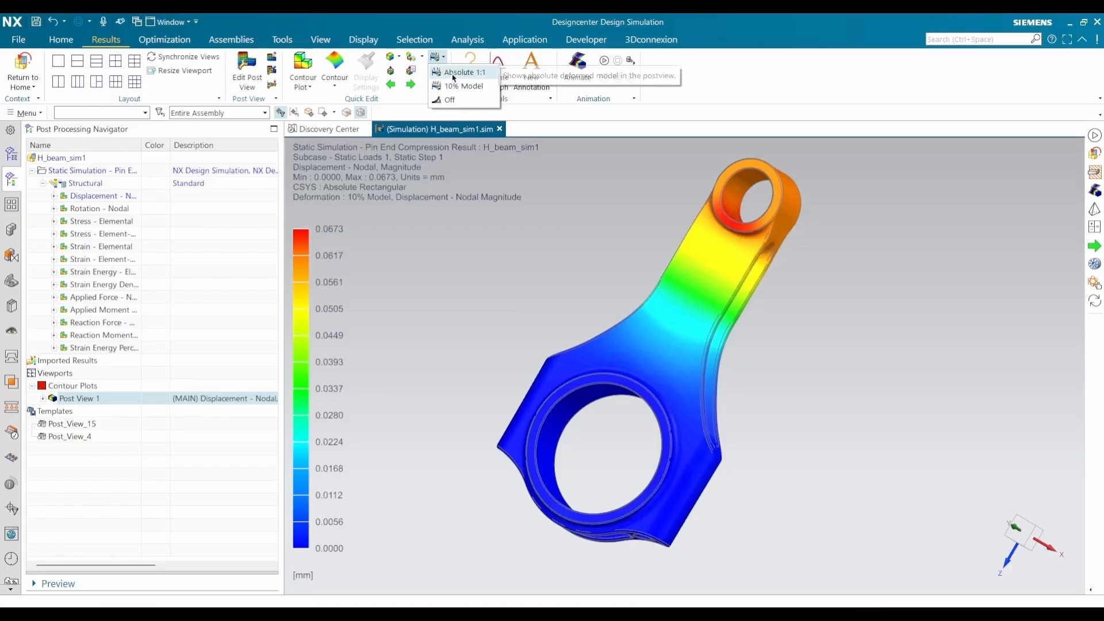
{"action": "left_click", "coordinate": [454, 75]}
{"action": "left_click", "coordinate": [606, 60]}
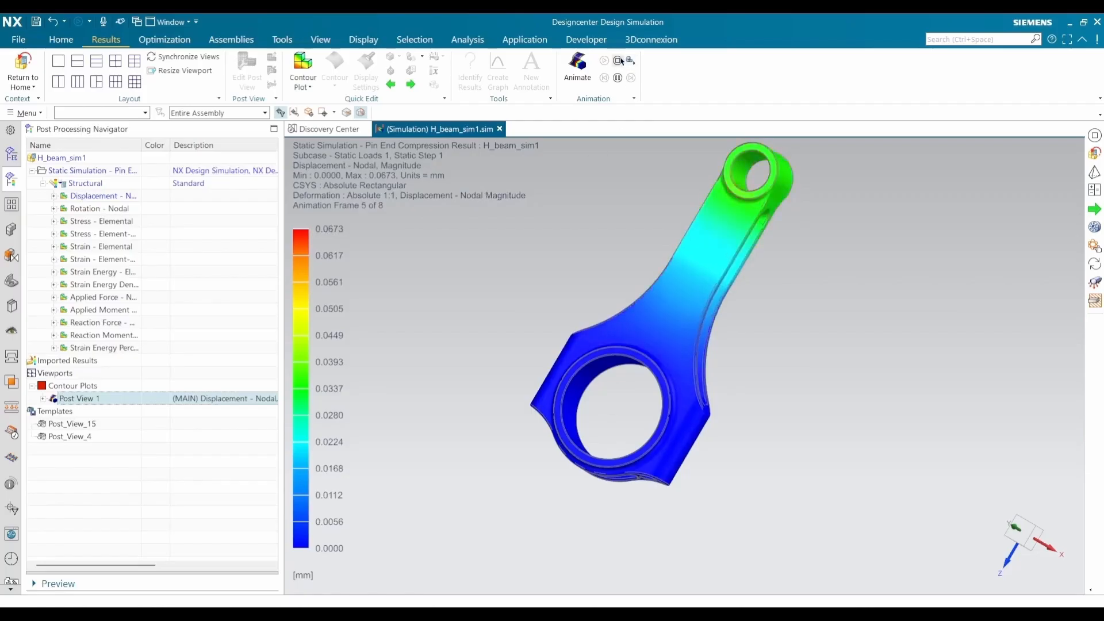
{"action": "left_click", "coordinate": [617, 61]}
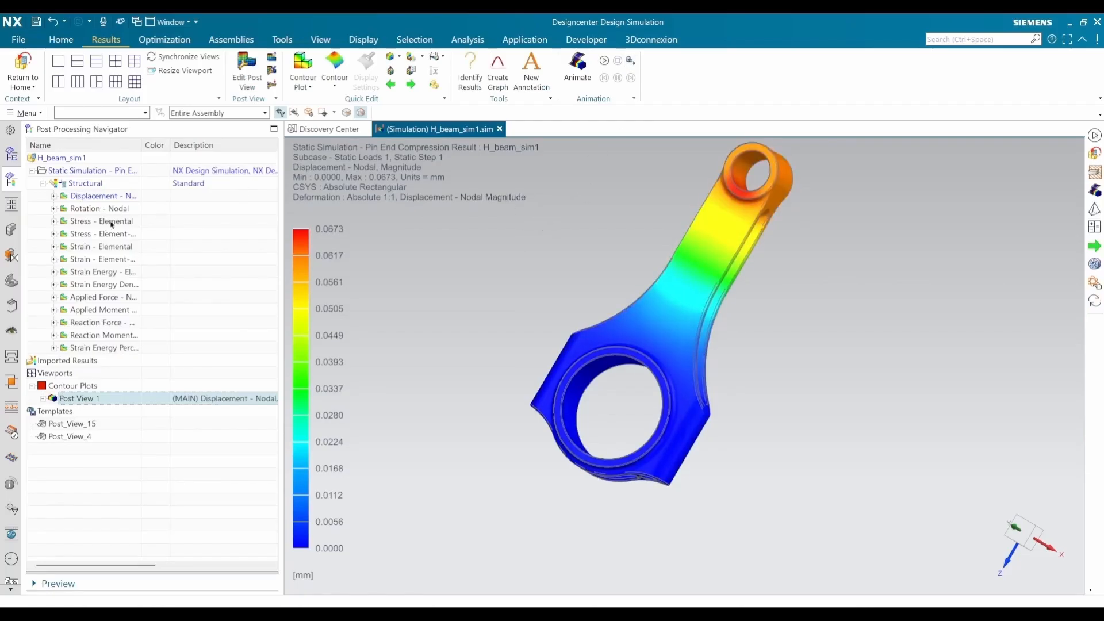
Step: Display the elemental Von-Mises stress contour and examine the stress concentration just below the pin-end bore
{"action": "left_click_drag", "start_coordinate": [142, 145], "coordinate": [208, 145]}
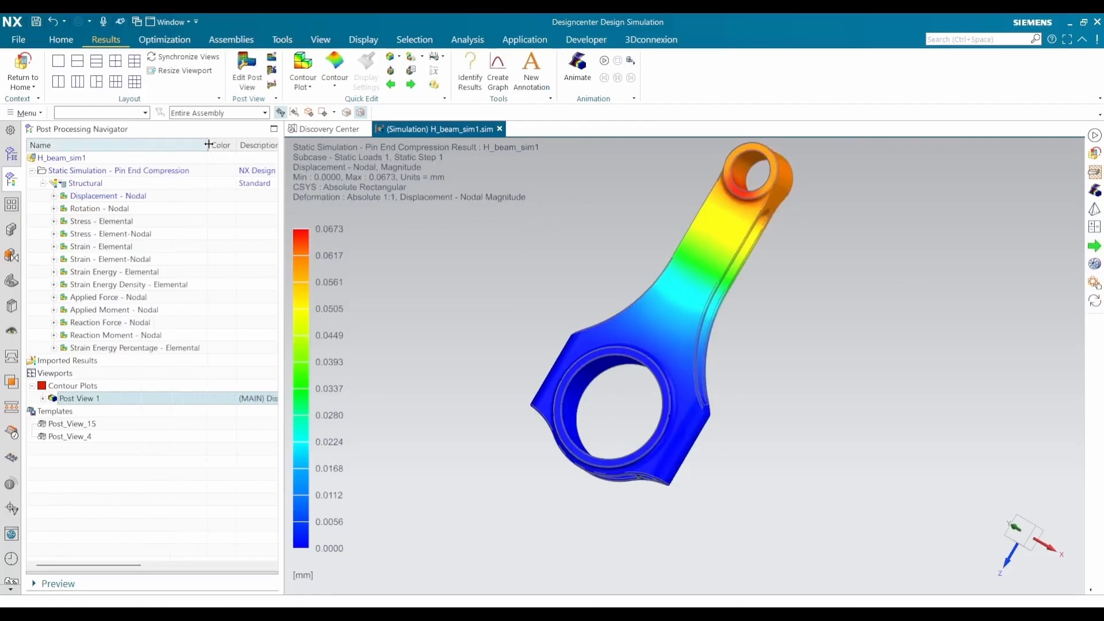
{"action": "double_click", "coordinate": [117, 221]}
{"action": "middle_click_drag", "start_coordinate": [569, 208], "coordinate": [402, 237]}
{"action": "scroll", "coordinate": [719, 294], "scroll_direction": "up", "scroll_amount": 3}
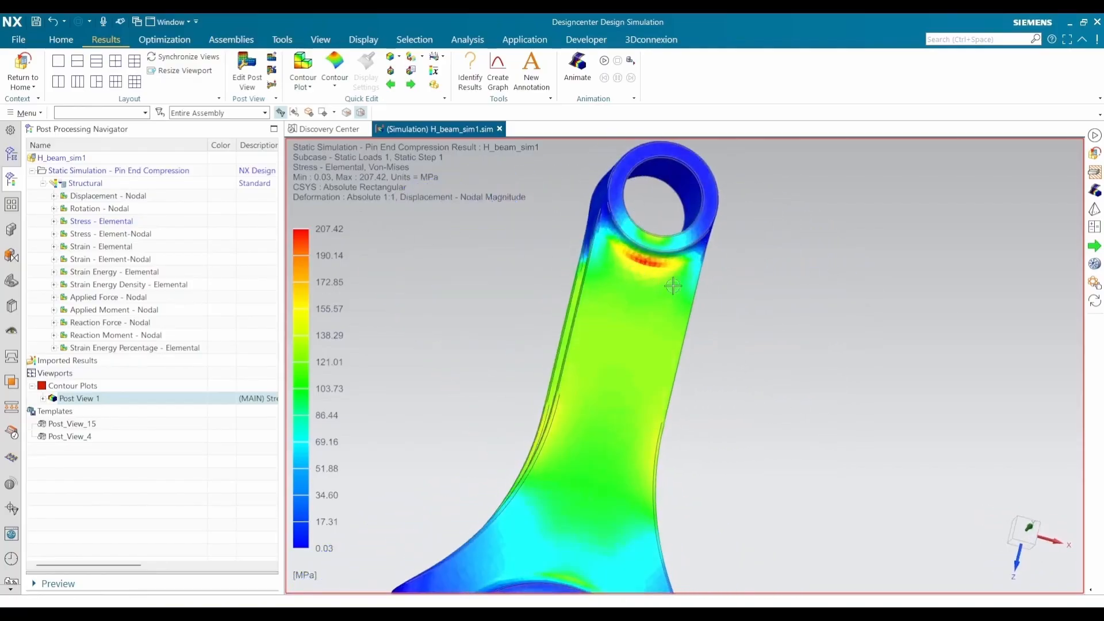
{"action": "scroll", "coordinate": [659, 275], "scroll_direction": "up", "scroll_amount": 3}
{"action": "middle_click_drag", "start_coordinate": [659, 275], "coordinate": [635, 309]}
{"action": "scroll", "coordinate": [638, 256], "scroll_direction": "down", "scroll_amount": 3}
{"action": "scroll", "coordinate": [605, 259], "scroll_direction": "up", "scroll_amount": 3}
{"action": "scroll", "coordinate": [605, 259], "scroll_direction": "up", "scroll_amount": 3}
{"action": "scroll", "coordinate": [601, 304], "scroll_direction": "down", "scroll_amount": 4}
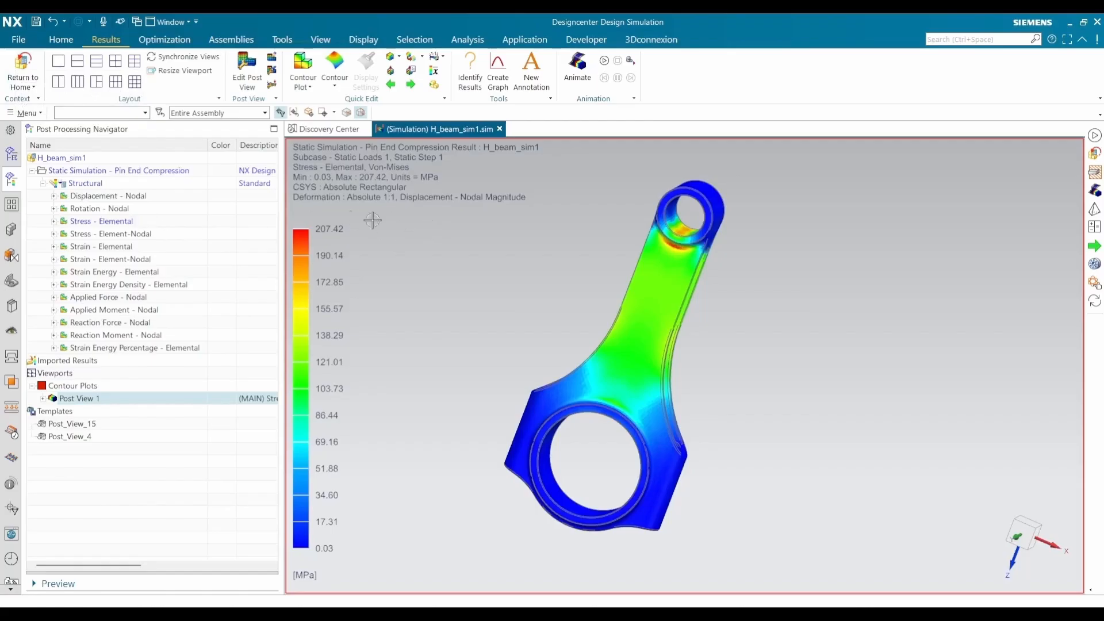
Step: Display the elemental strain contour and return to the simulation model view
{"action": "double_click", "coordinate": [120, 247]}
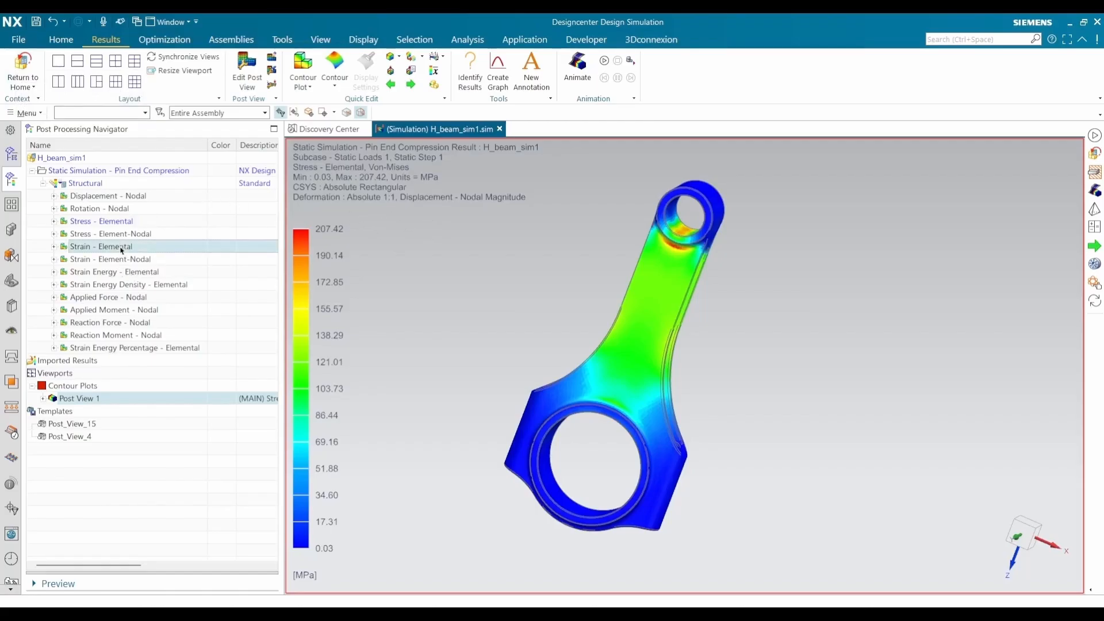
{"action": "middle_click_drag", "start_coordinate": [502, 298], "coordinate": [503, 274]}
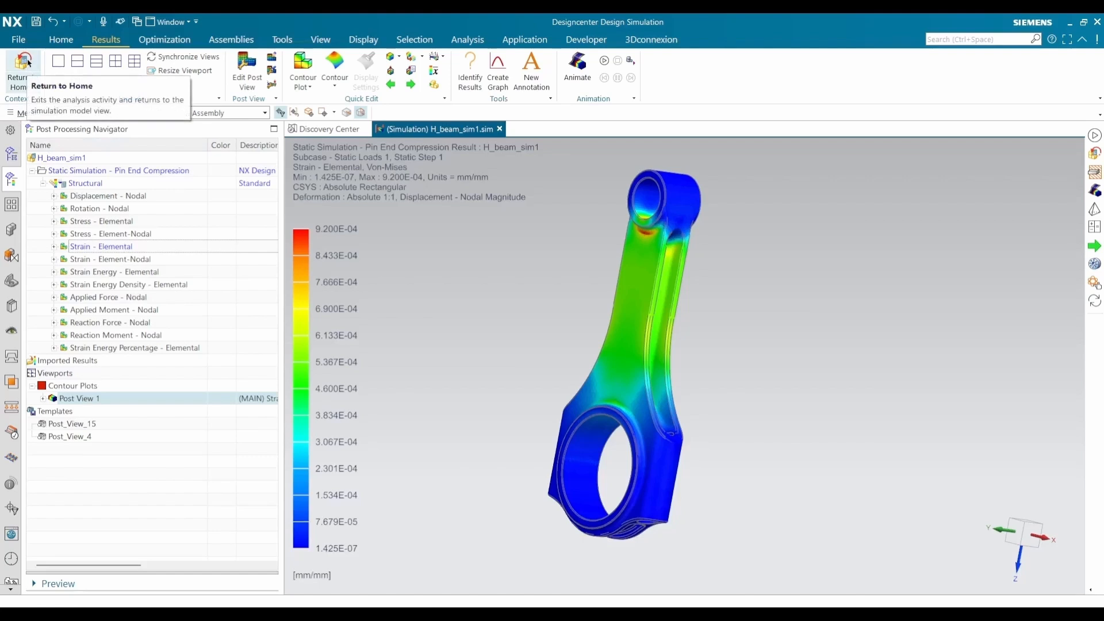
{"action": "left_click", "coordinate": [24, 65]}
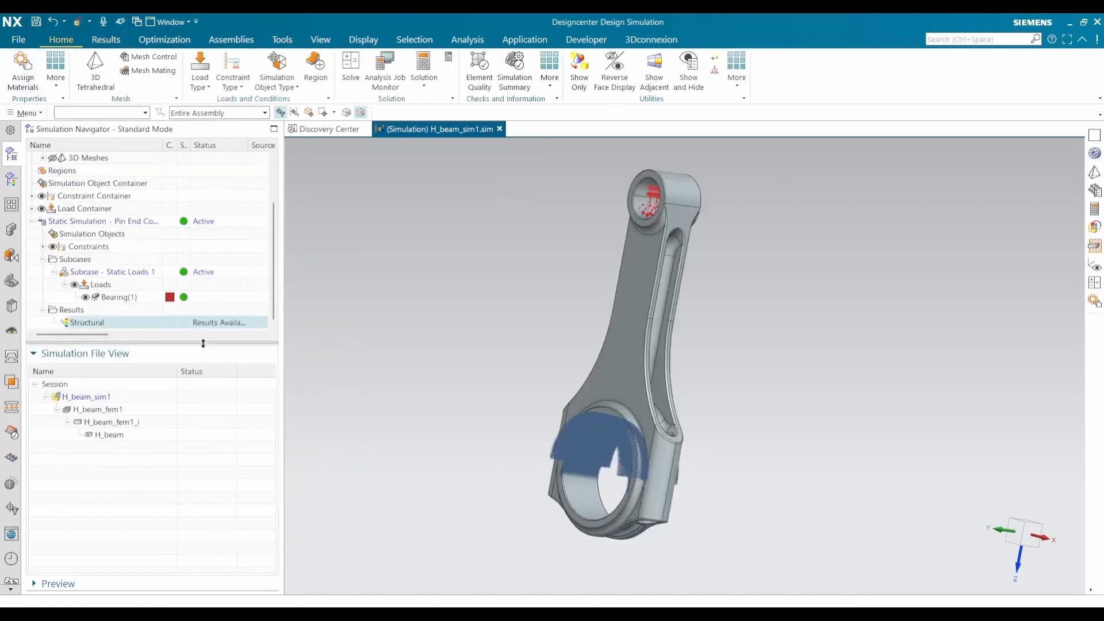
Step: Start a new solution in H_beam_sim1 with Vibration Modes as the solution type
{"action": "left_click_drag", "start_coordinate": [202, 343], "coordinate": [193, 470]}
{"action": "right_click", "coordinate": [92, 160]}
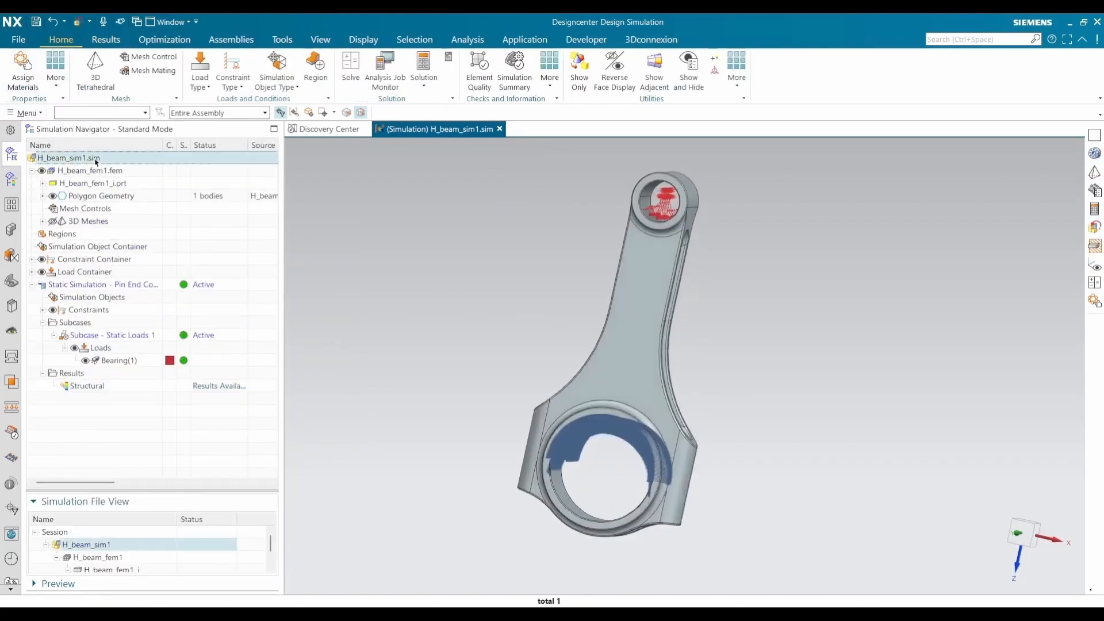
{"action": "left_click", "coordinate": [107, 198]}
{"action": "left_click", "coordinate": [413, 176]}
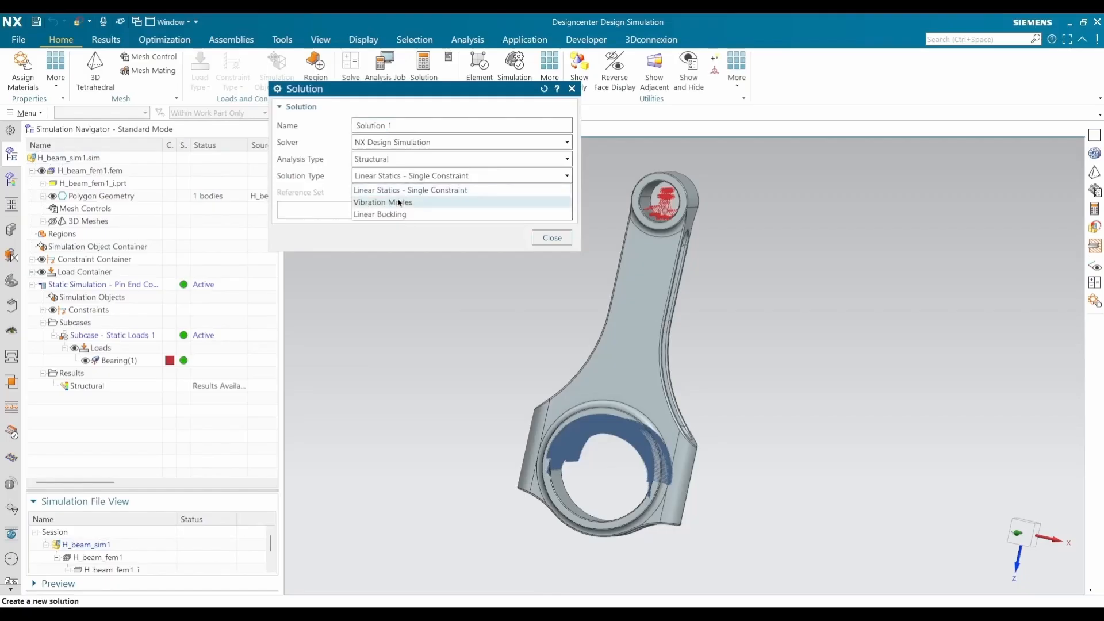
{"action": "left_click", "coordinate": [403, 202]}
Step: Name the solution "Vibration Modes" and create it
{"action": "type", "text": "V"}
{"action": "key", "text": "Caps_Lock"}
{"action": "type", "text": "ibrat"}
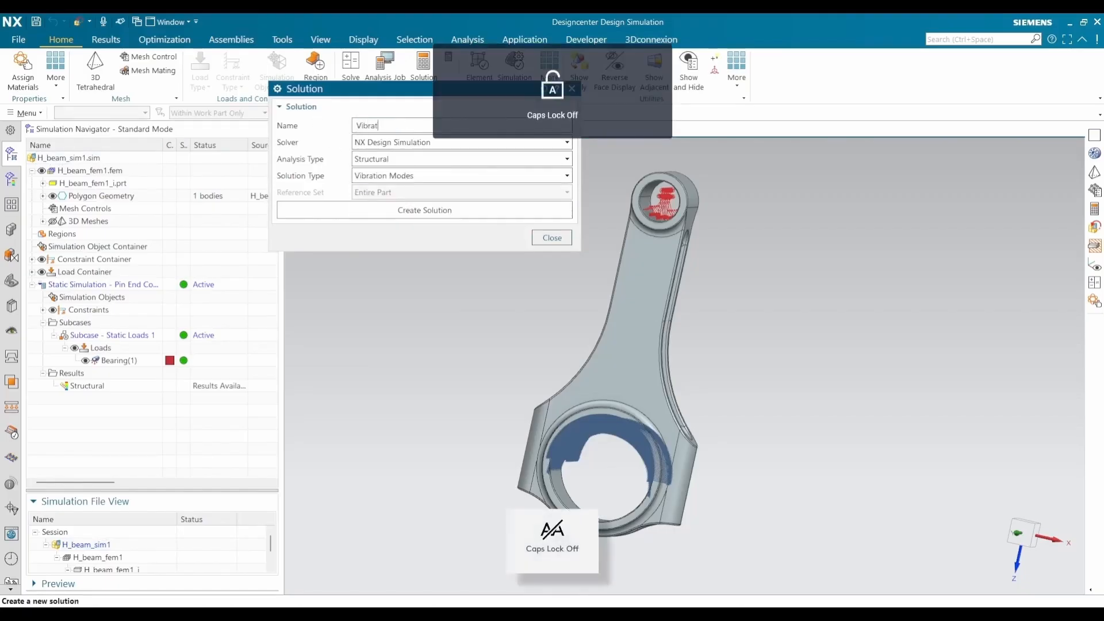
{"action": "type", "text": "ion"}
{"action": "key", "text": "Caps_Lock"}
{"action": "type", "text": "M"}
{"action": "key", "text": "Caps_Lock"}
{"action": "type", "text": "odes - P"}
{"action": "key", "text": "BackSpace"}
{"action": "key", "text": "BackSpace"}
{"action": "key", "text": "BackSpace"}
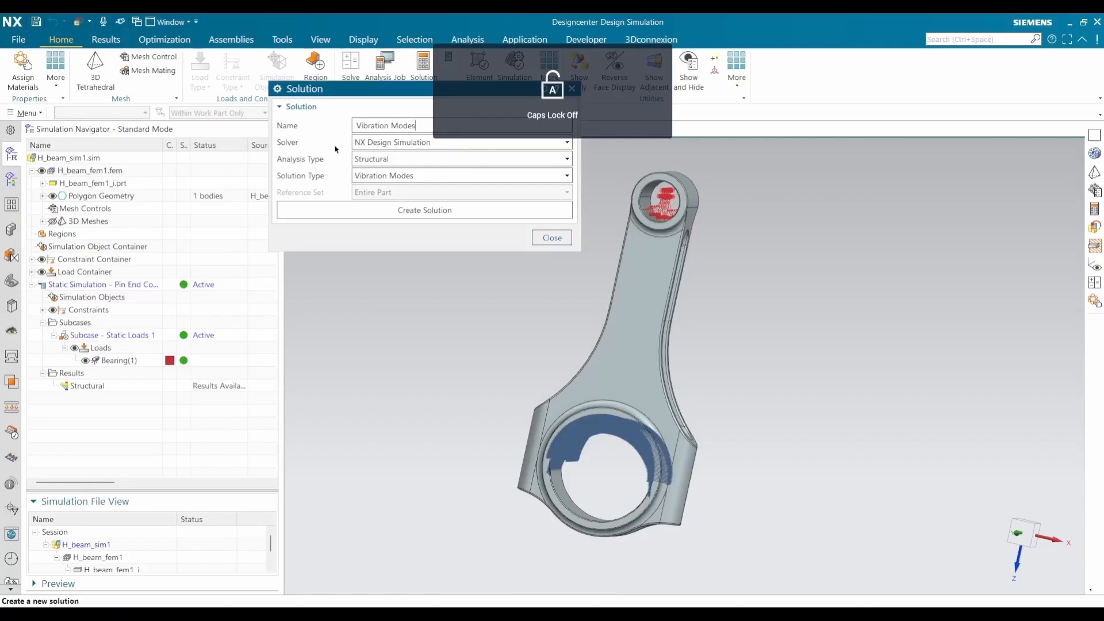
{"action": "left_click", "coordinate": [439, 210]}
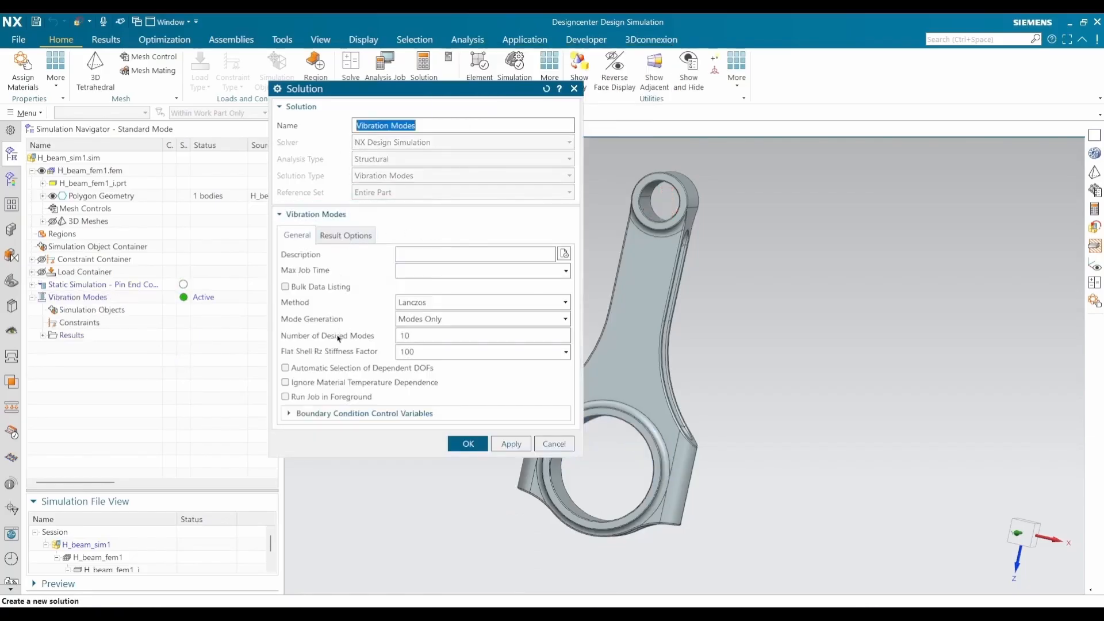
Step: Turn on Ignore Material Temperature Dependence for the Vibration Modes solution and accept its settings
{"action": "left_click", "coordinate": [355, 383]}
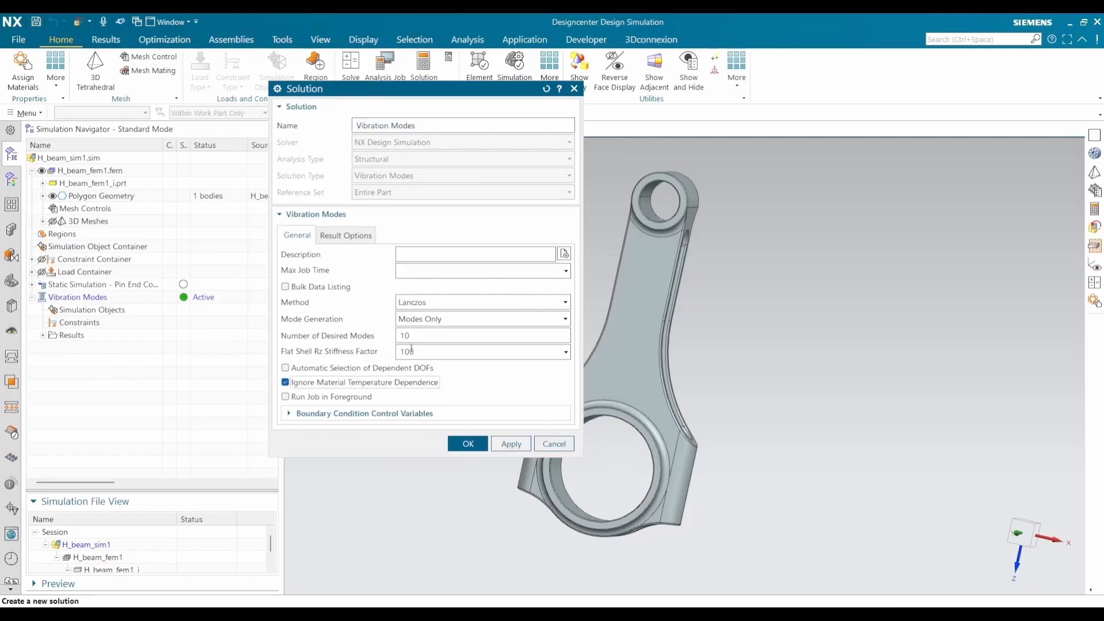
{"action": "left_click_drag", "start_coordinate": [430, 338], "coordinate": [377, 336]}
{"action": "left_click", "coordinate": [468, 444]}
Step: Apply a pinned constraint to the cylindrical bore faces of both the big end and the pin end
{"action": "mouse_move", "coordinate": [508, 299]}
{"action": "middle_mouse_down"}
{"action": "mouse_move", "coordinate": [550, 276]}
{"action": "mouse_move", "coordinate": [523, 300]}
{"action": "middle_mouse_up"}
{"action": "left_click", "coordinate": [233, 74]}
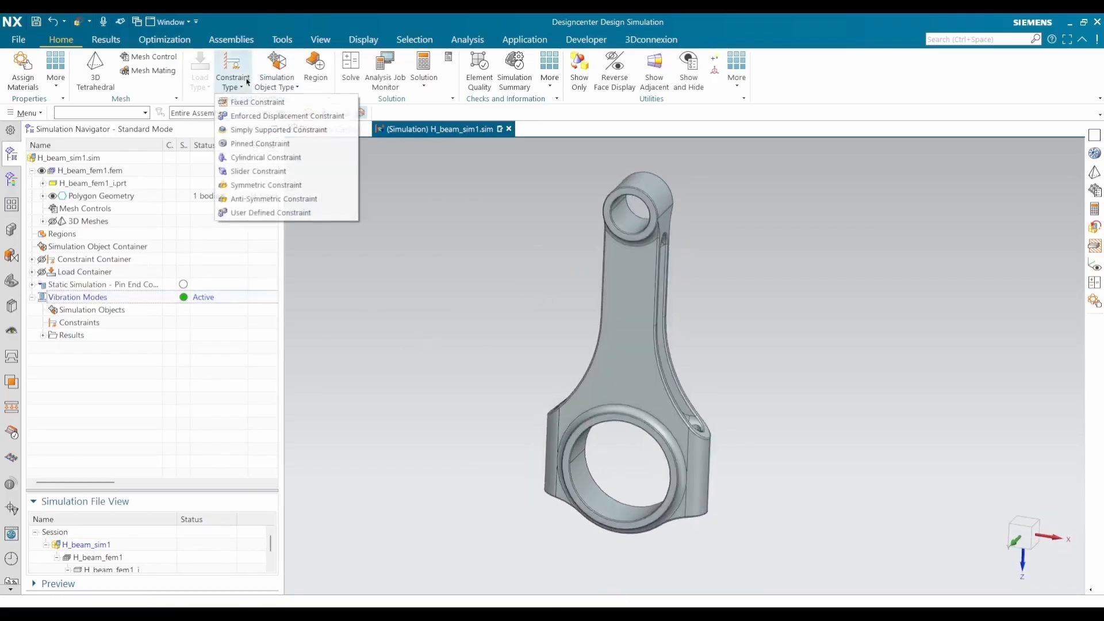
{"action": "left_click", "coordinate": [250, 146]}
{"action": "middle_click_drag", "start_coordinate": [448, 363], "coordinate": [470, 262]}
{"action": "left_click", "coordinate": [597, 440]}
{"action": "left_click", "coordinate": [581, 478]}
{"action": "left_click", "coordinate": [628, 206]}
{"action": "middle_click_drag", "start_coordinate": [628, 206], "coordinate": [628, 251]}
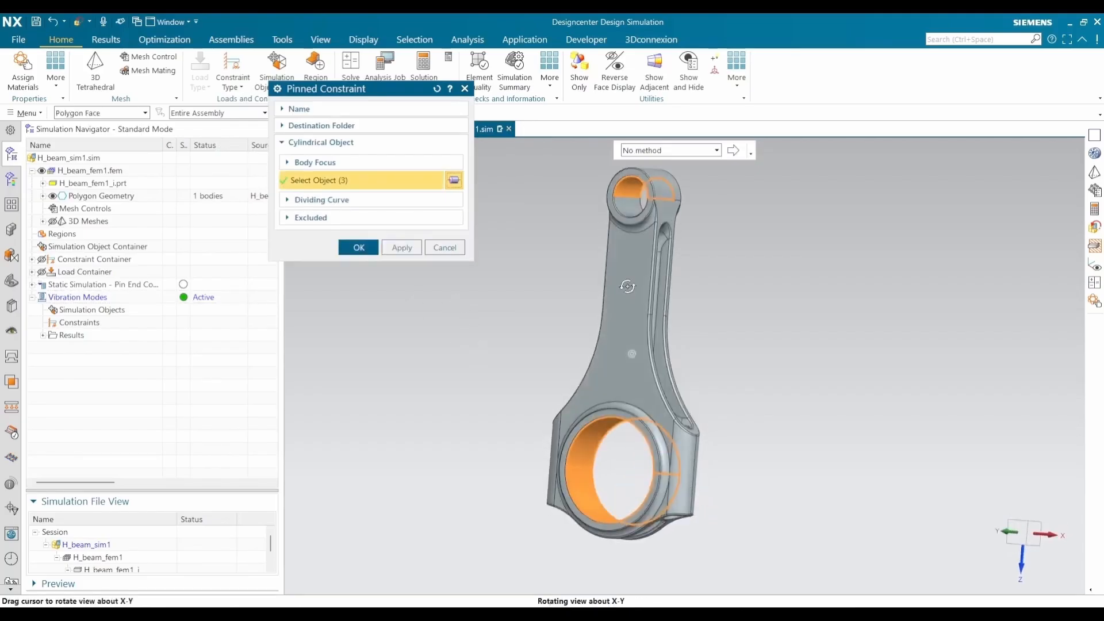
{"action": "left_click", "coordinate": [628, 205]}
{"action": "left_click", "coordinate": [359, 248]}
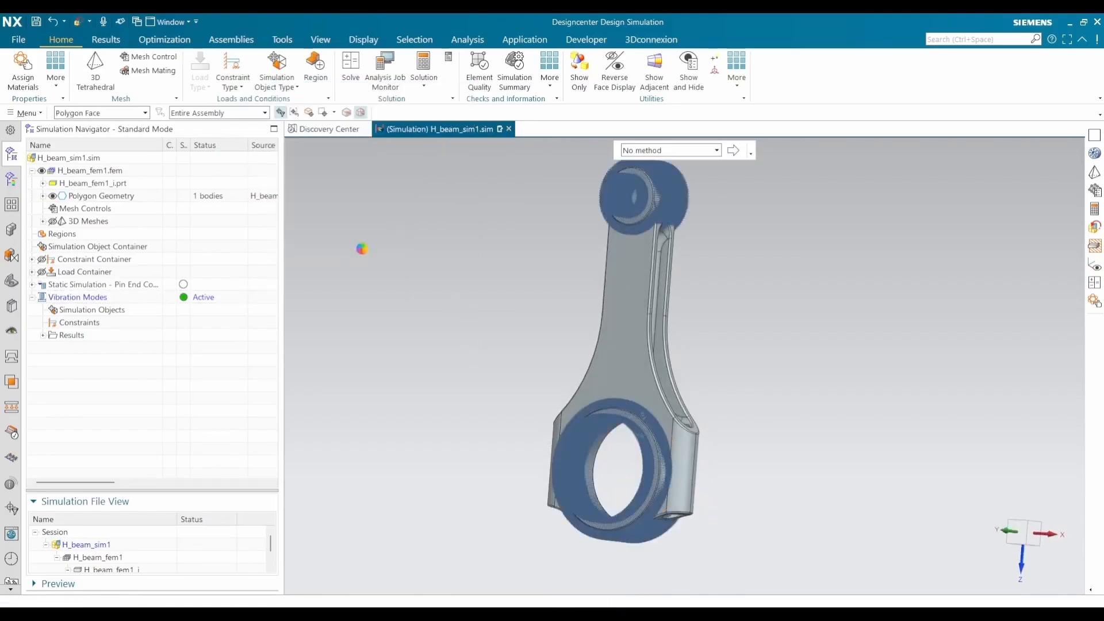
Step: Expand the constraints and results of the Vibration Modes solution and check the pinned constraint on the rod
{"action": "middle_click_drag", "start_coordinate": [362, 246], "coordinate": [575, 330]}
{"action": "left_click", "coordinate": [43, 322]}
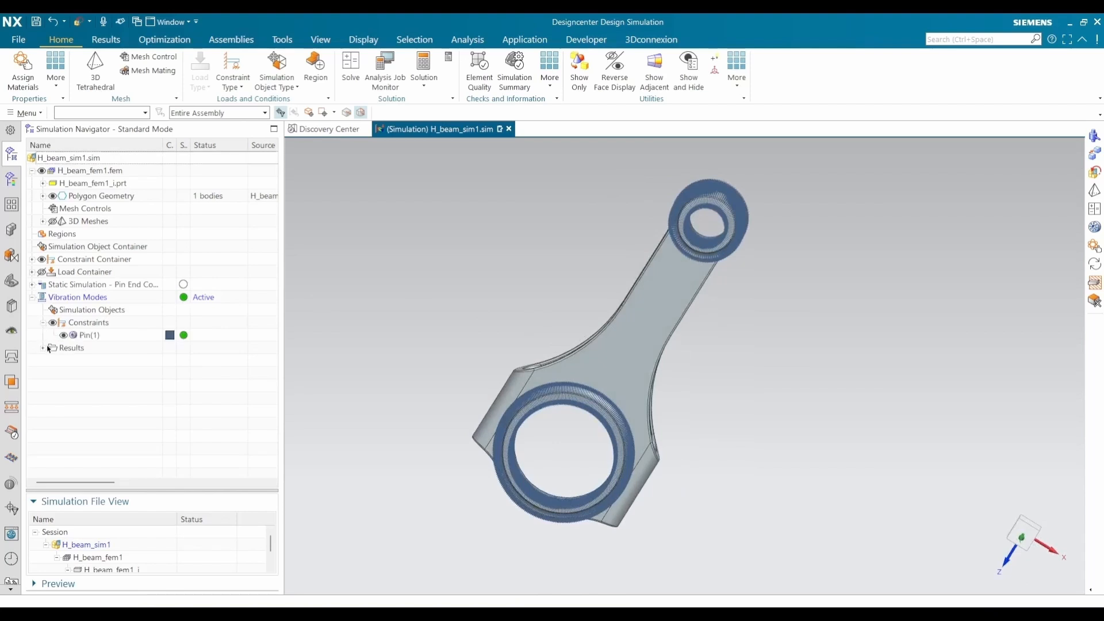
{"action": "left_click", "coordinate": [43, 348]}
{"action": "middle_click_drag", "start_coordinate": [506, 311], "coordinate": [495, 285]}
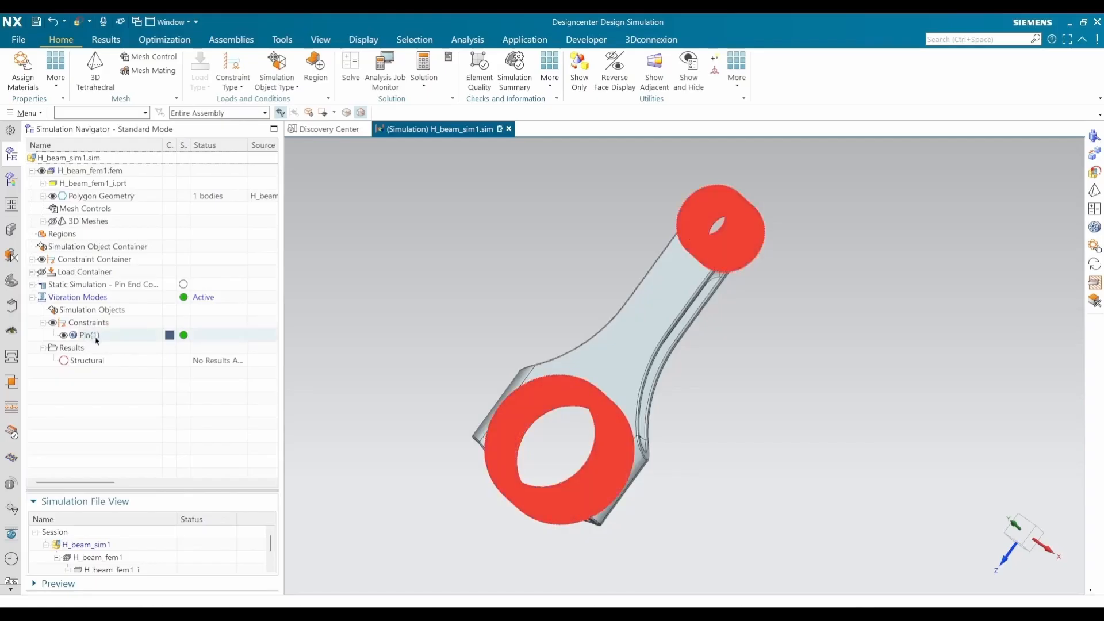
{"action": "left_click", "coordinate": [87, 360]}
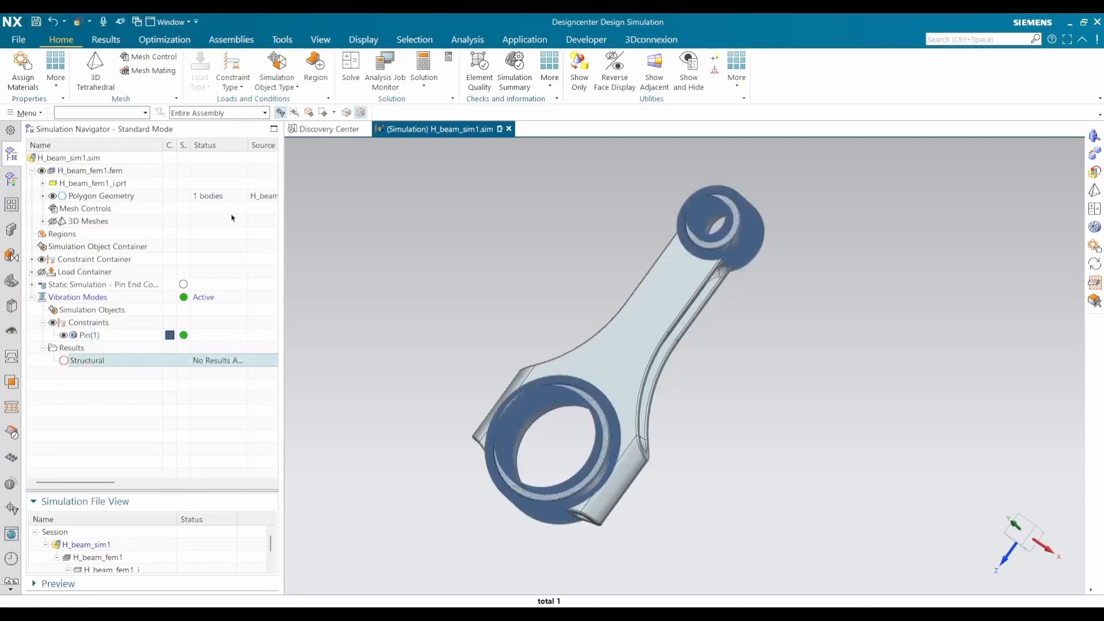
Step: Set the memory keyword to 40GB in the Vibration Modes solution's solver parameters and accept them
{"action": "right_click", "coordinate": [80, 297]}
{"action": "left_click", "coordinate": [121, 330]}
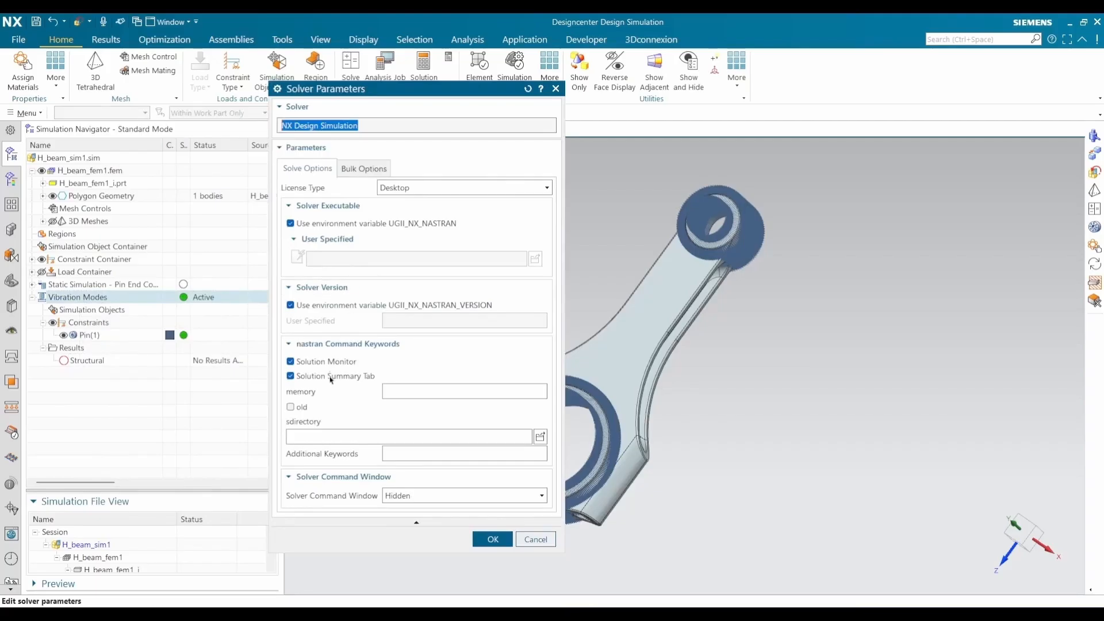
{"action": "left_click", "coordinate": [409, 391]}
{"action": "type", "text": "40"}
{"action": "key", "text": "Caps_Lock"}
{"action": "type", "text": "GB"}
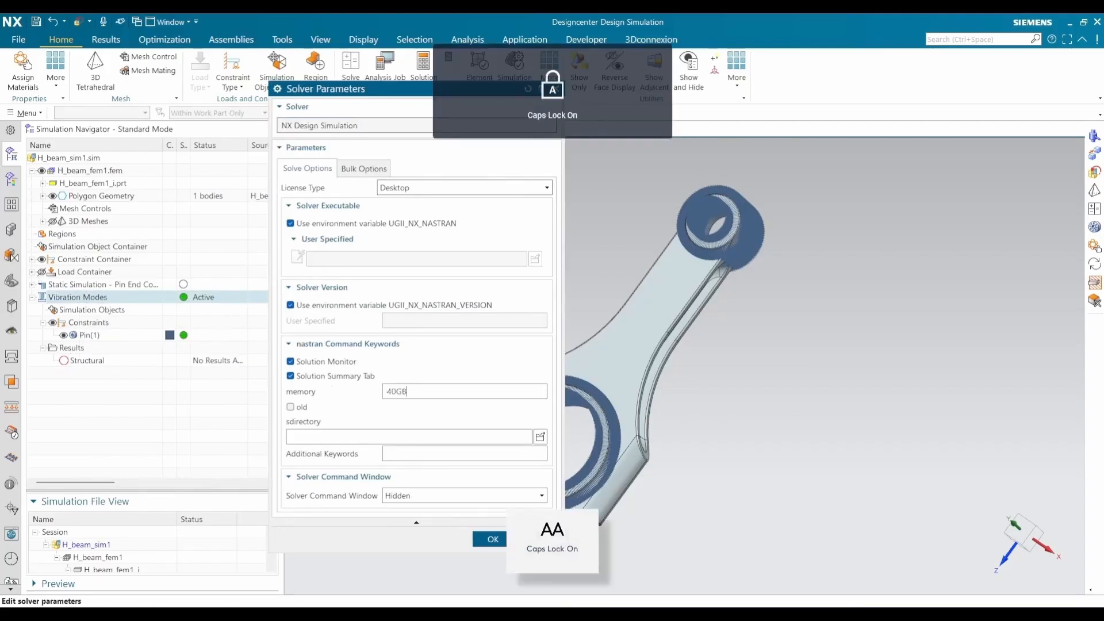
{"action": "key", "text": "Caps_Lock"}
{"action": "left_click", "coordinate": [489, 539]}
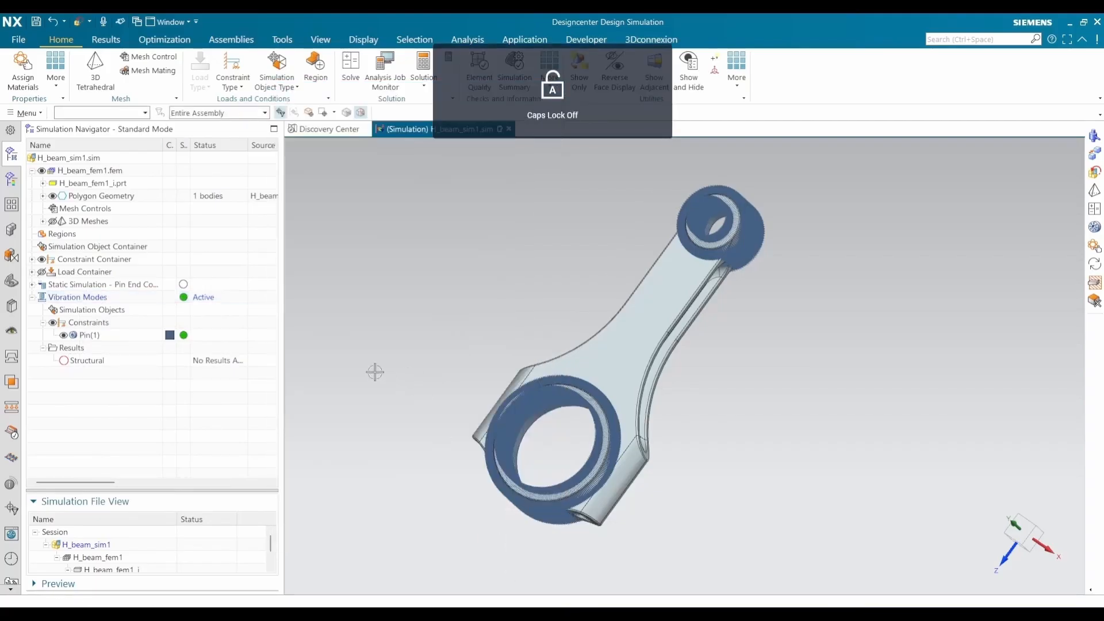
Step: Solve the Vibration Modes solution and follow the messages in the solution monitor
{"action": "left_click", "coordinate": [351, 67]}
{"action": "left_click", "coordinate": [408, 251]}
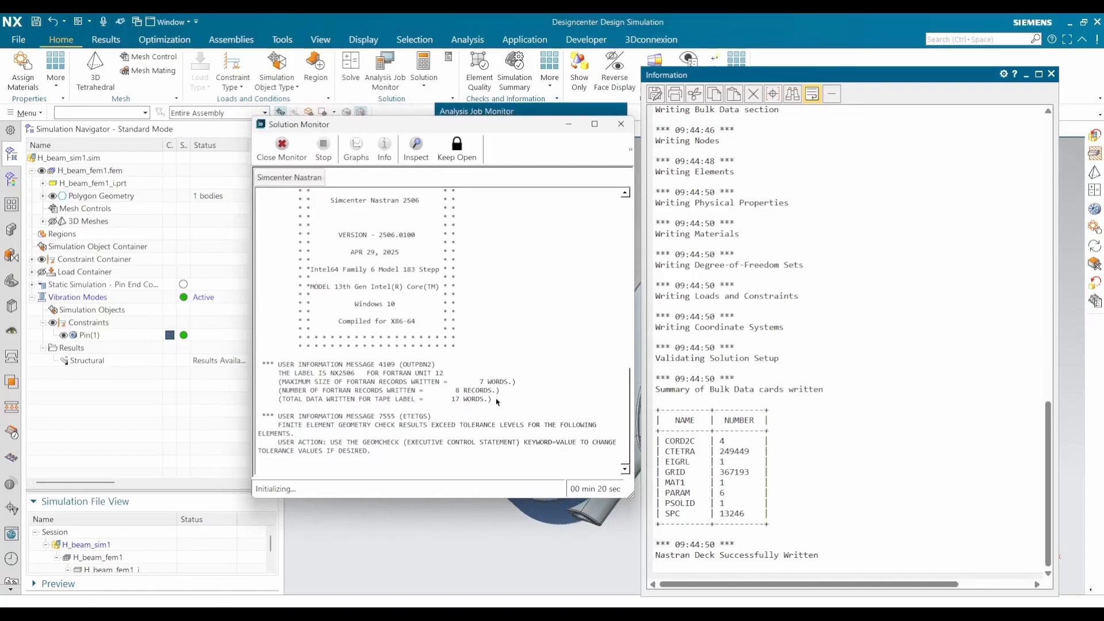
{"action": "left_click_drag", "start_coordinate": [498, 401], "coordinate": [262, 368]}
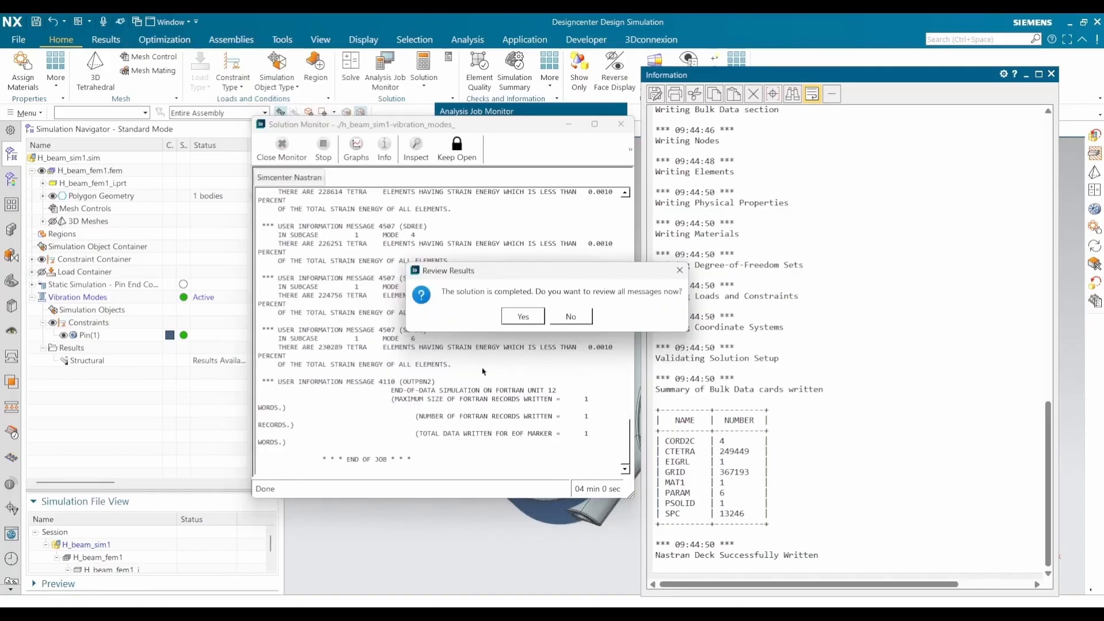
Step: Decline the review of solver messages and dismiss the solution information and Analysis Job Monitor
{"action": "left_click", "coordinate": [567, 318]}
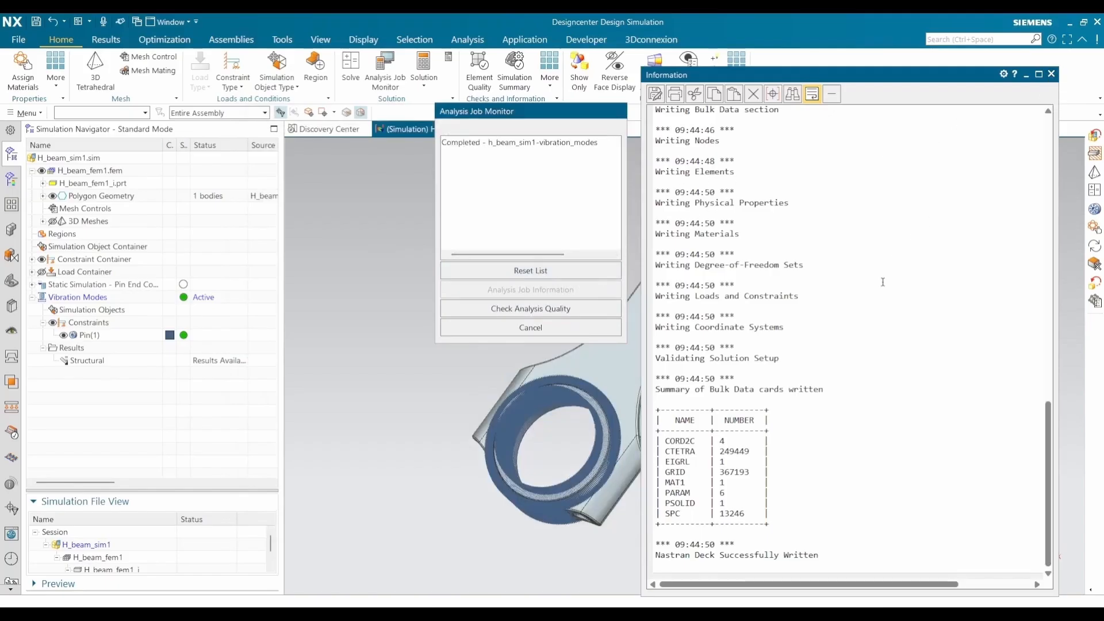
{"action": "left_click", "coordinate": [1051, 74]}
{"action": "left_click", "coordinate": [584, 327]}
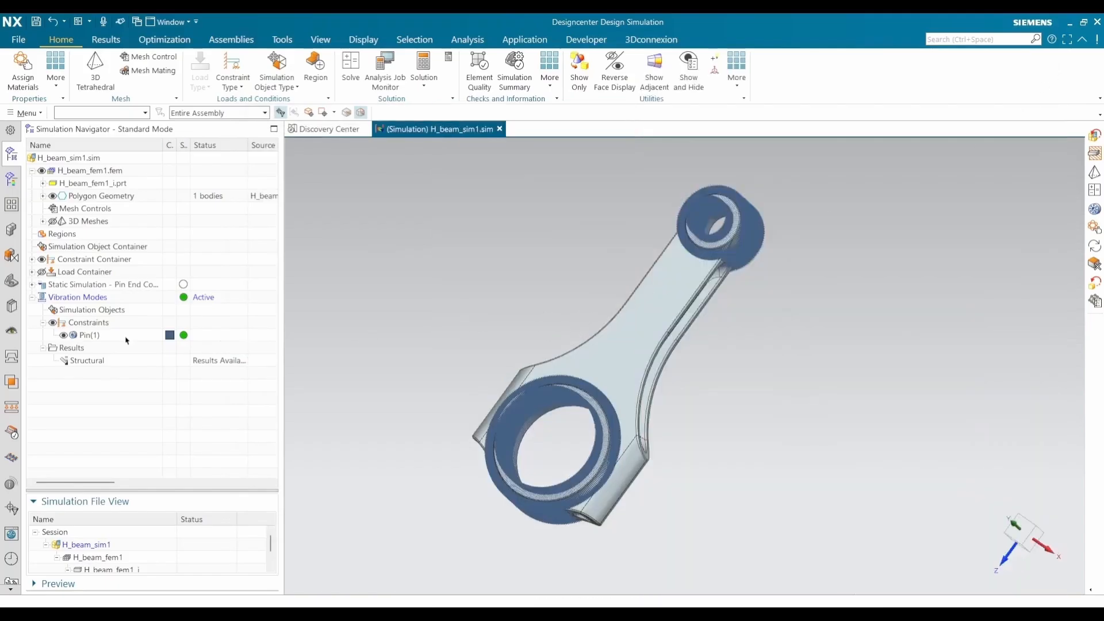
Step: Open the Vibration Modes structural results and expand the list of modes and the Mode 1 results
{"action": "double_click", "coordinate": [101, 361]}
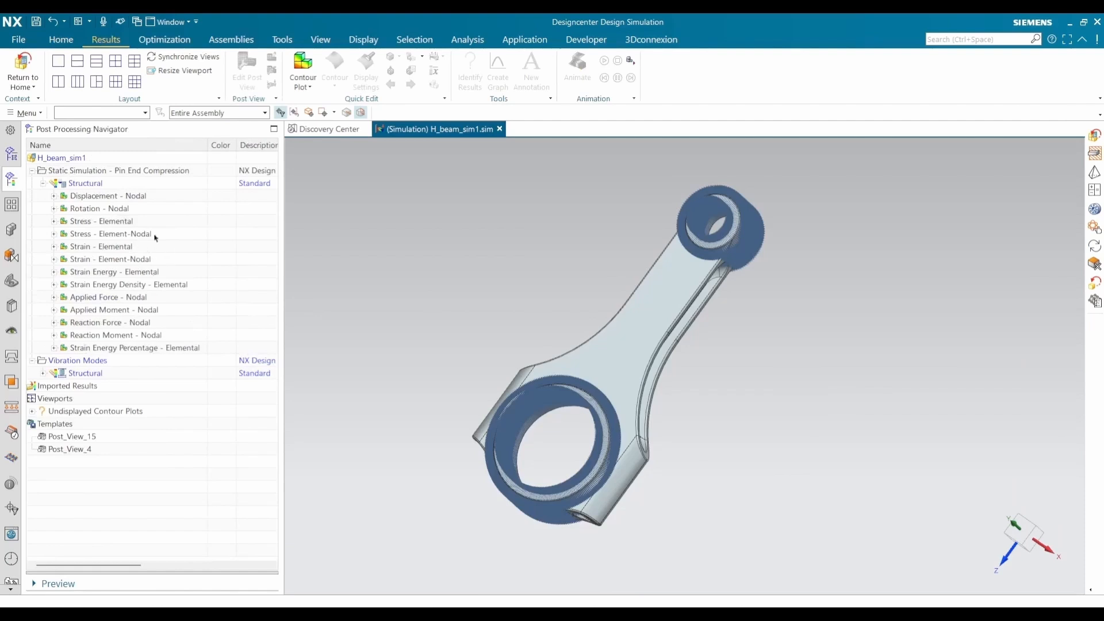
{"action": "middle_click_drag", "start_coordinate": [492, 268], "coordinate": [540, 272]}
{"action": "left_click", "coordinate": [43, 374]}
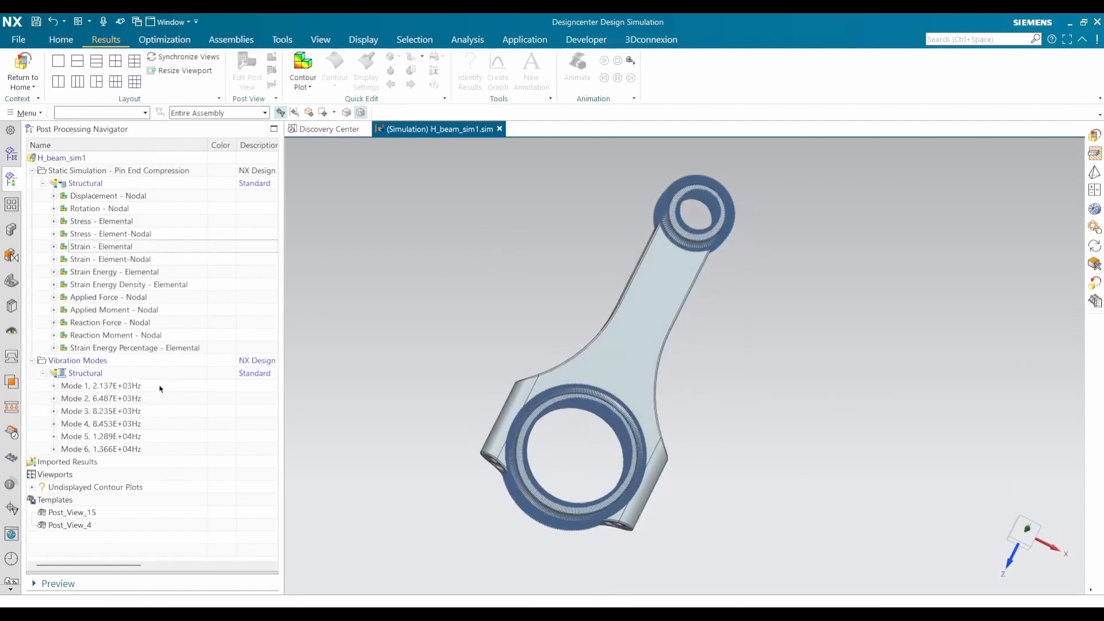
{"action": "left_click", "coordinate": [137, 389]}
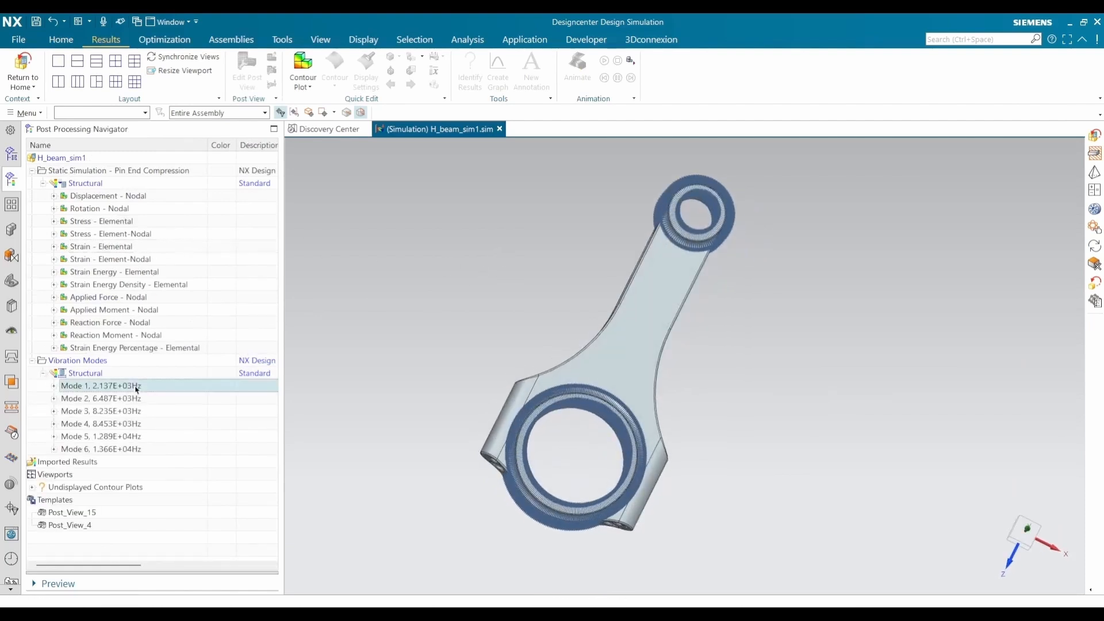
{"action": "left_click", "coordinate": [53, 386]}
Step: Plot the Mode 1 nodal displacement of the H-beam rod and inspect the deformed shape
{"action": "double_click", "coordinate": [95, 398]}
{"action": "middle_click_drag", "start_coordinate": [576, 297], "coordinate": [546, 299]}
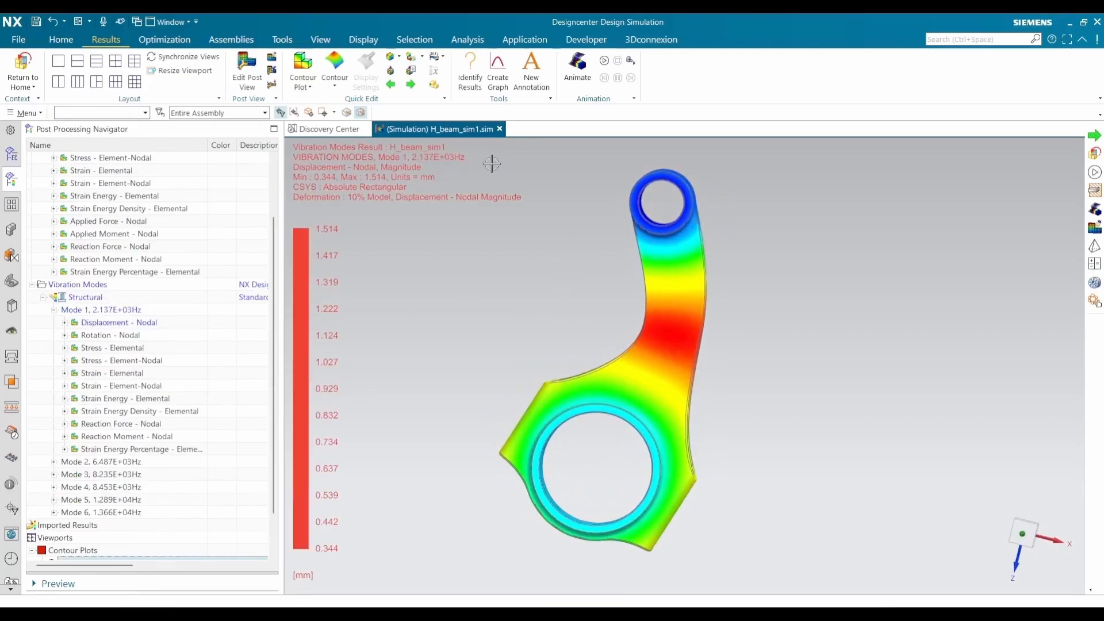
{"action": "middle_click_drag", "start_coordinate": [549, 271], "coordinate": [492, 291]}
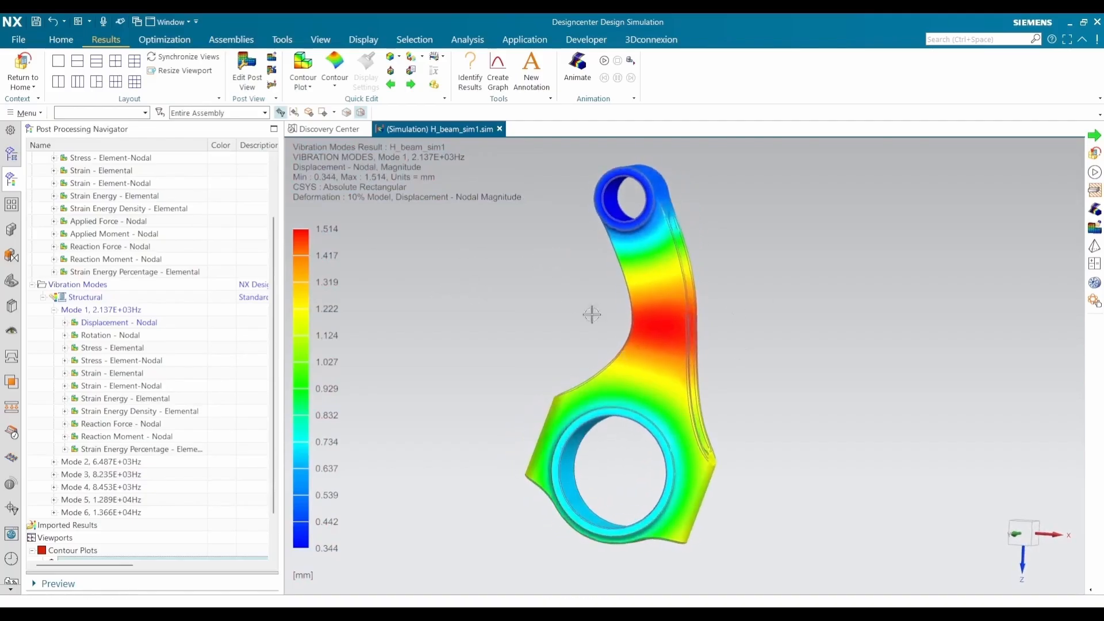
{"action": "middle_click_drag", "start_coordinate": [592, 314], "coordinate": [633, 318]}
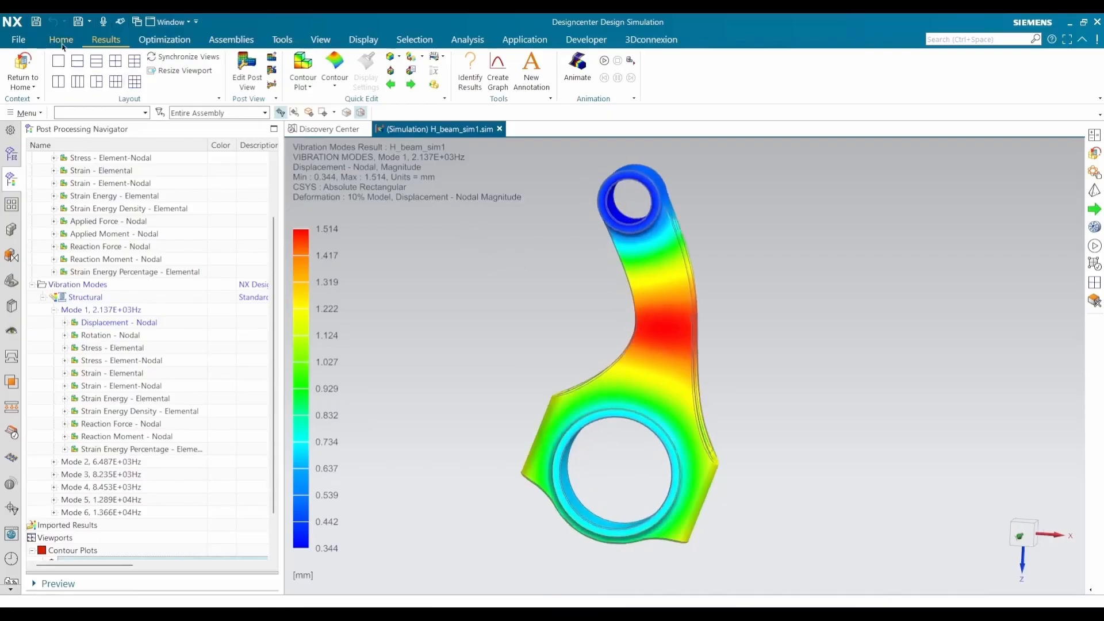
Step: Open the simulation file I_beam_sim1.sim, filtering the file selection to Simulation Files (*.sim)
{"action": "left_click", "coordinate": [61, 41]}
{"action": "left_click", "coordinate": [20, 41]}
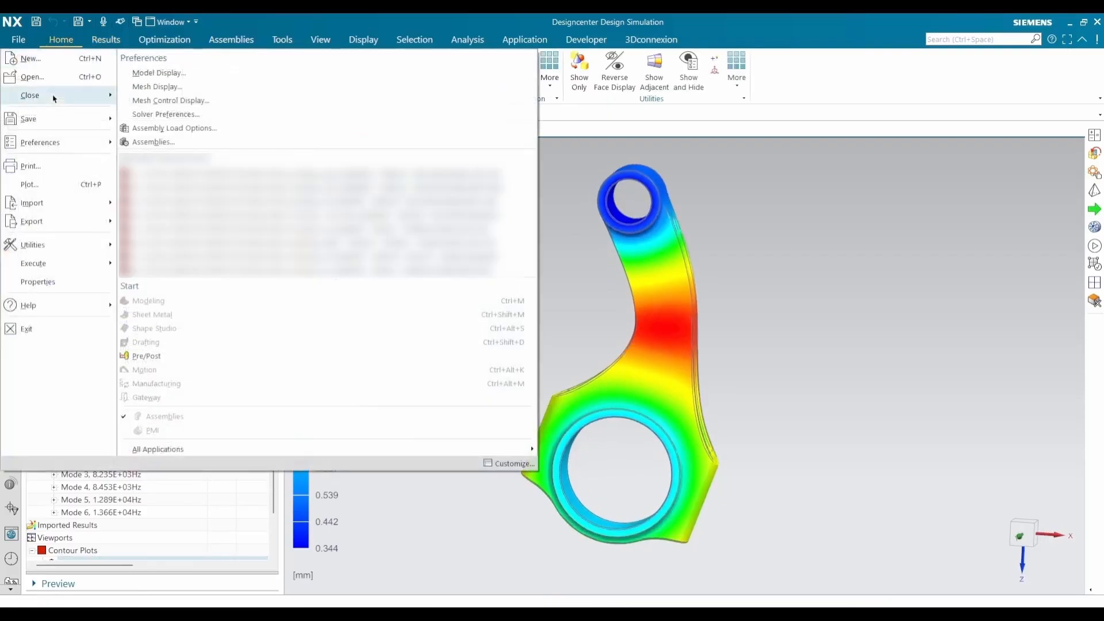
{"action": "left_click", "coordinate": [51, 82]}
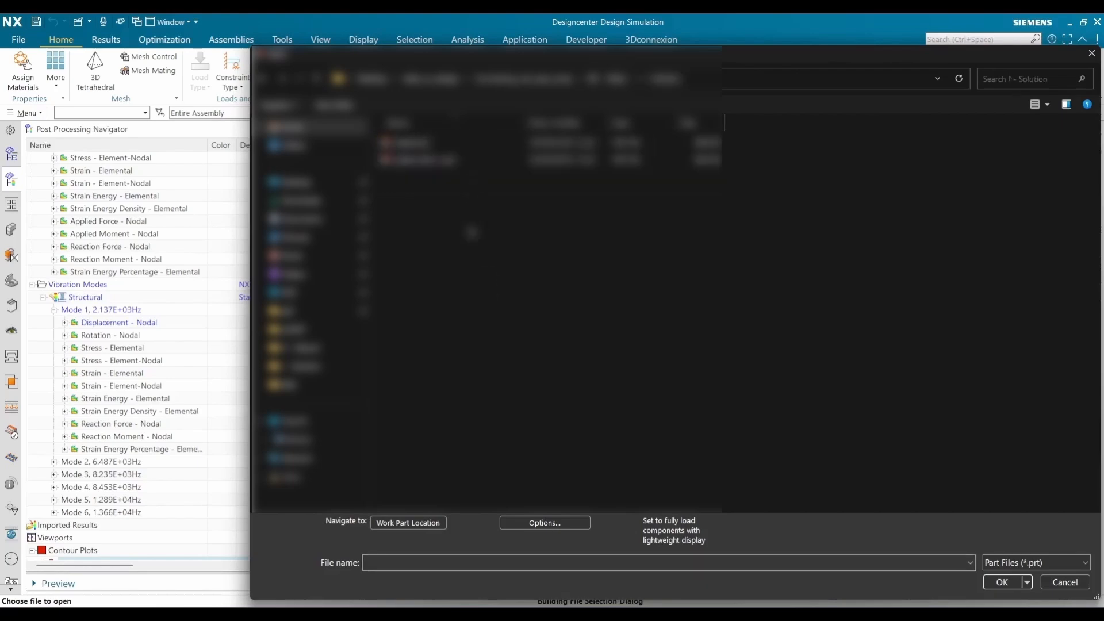
{"action": "left_click", "coordinate": [1035, 562]}
{"action": "left_click", "coordinate": [1048, 234]}
{"action": "left_click", "coordinate": [415, 143]}
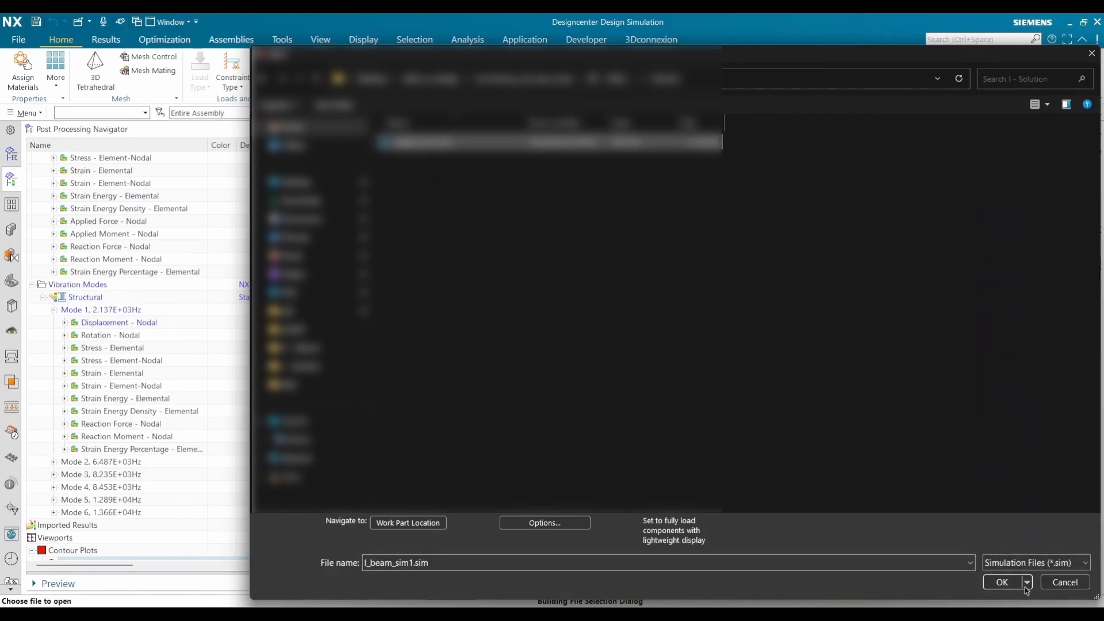
{"action": "left_click", "coordinate": [1003, 581]}
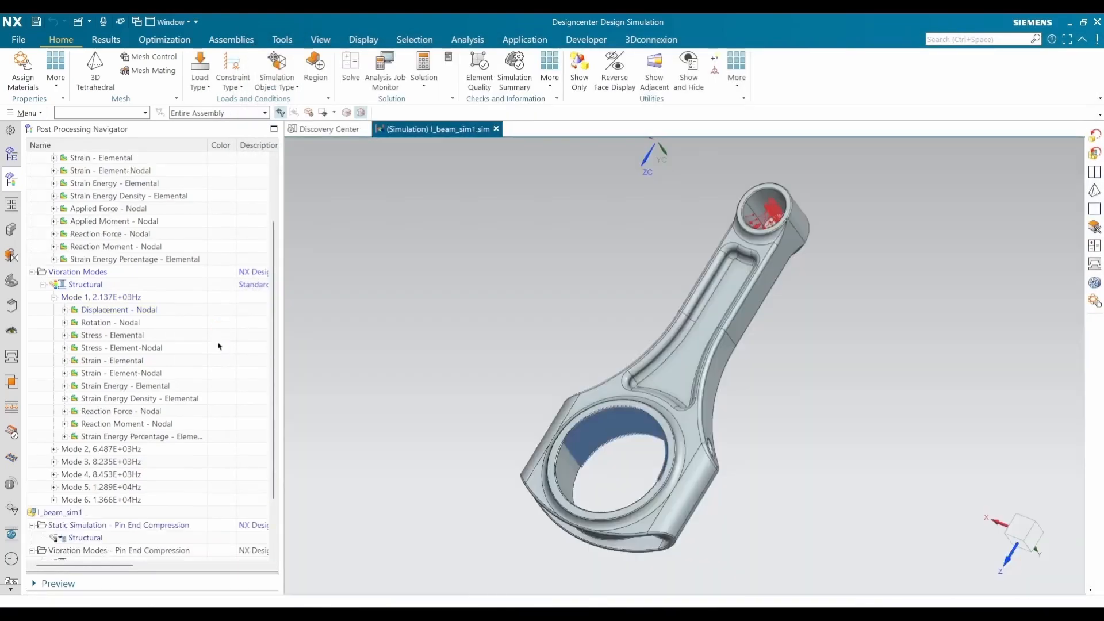
Step: Split the results display of the I-beam simulation into two side-by-side viewports
{"action": "left_click", "coordinate": [106, 39]}
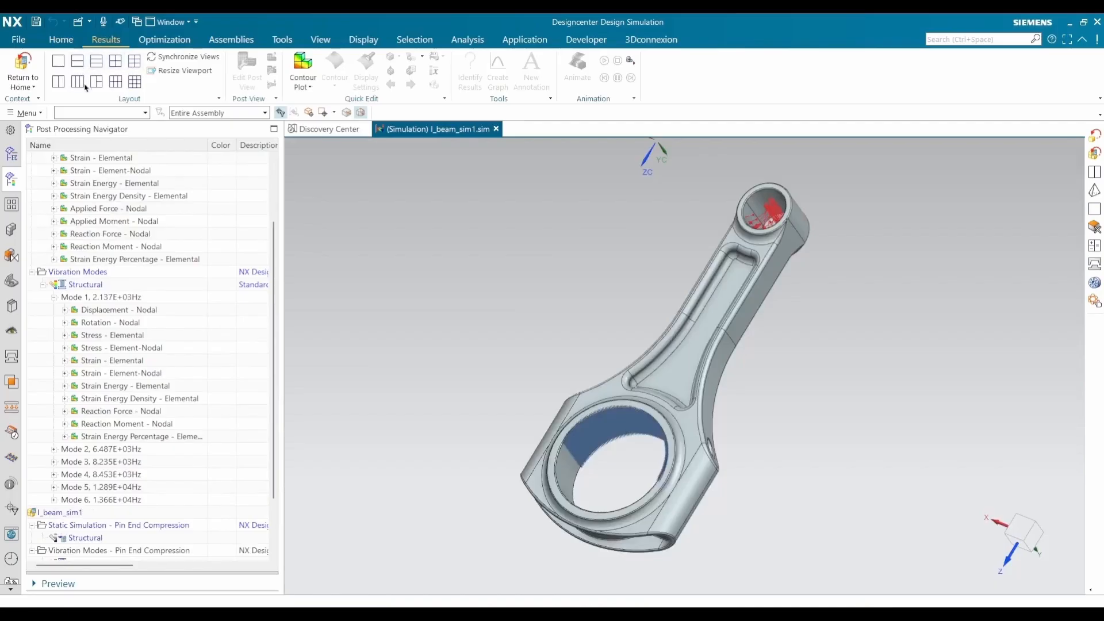
{"action": "left_click", "coordinate": [58, 81]}
{"action": "middle_click_drag", "start_coordinate": [513, 231], "coordinate": [493, 300]}
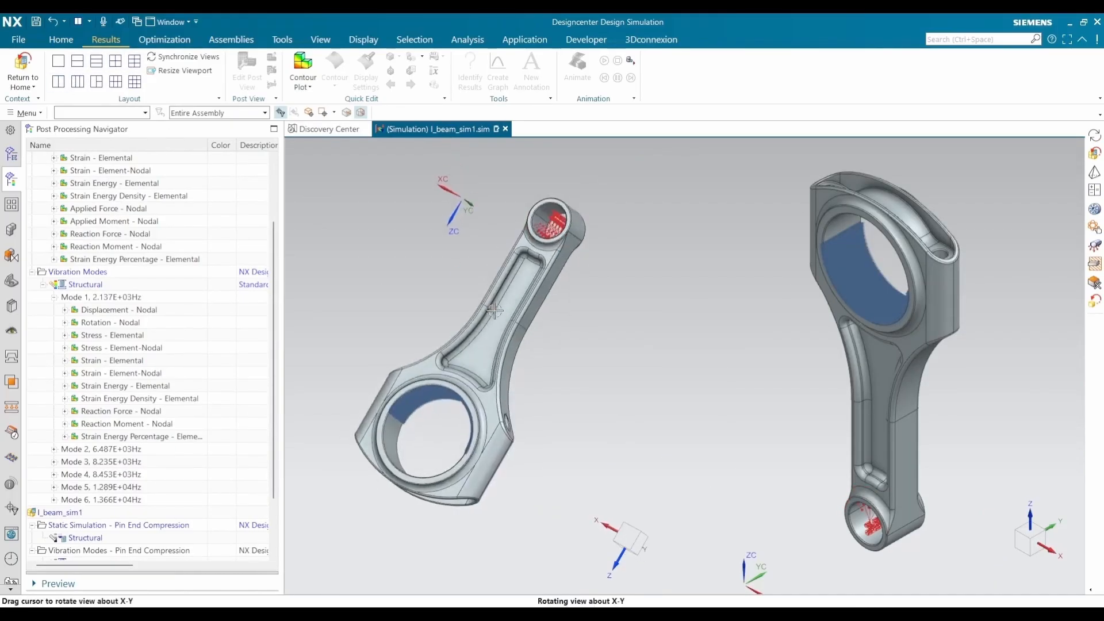
Step: Plot the H_beam_sim1 static pin-end compression nodal displacement in the left viewport and orient the rod upright
{"action": "scroll", "coordinate": [179, 264], "scroll_direction": "up", "scroll_amount": 3}
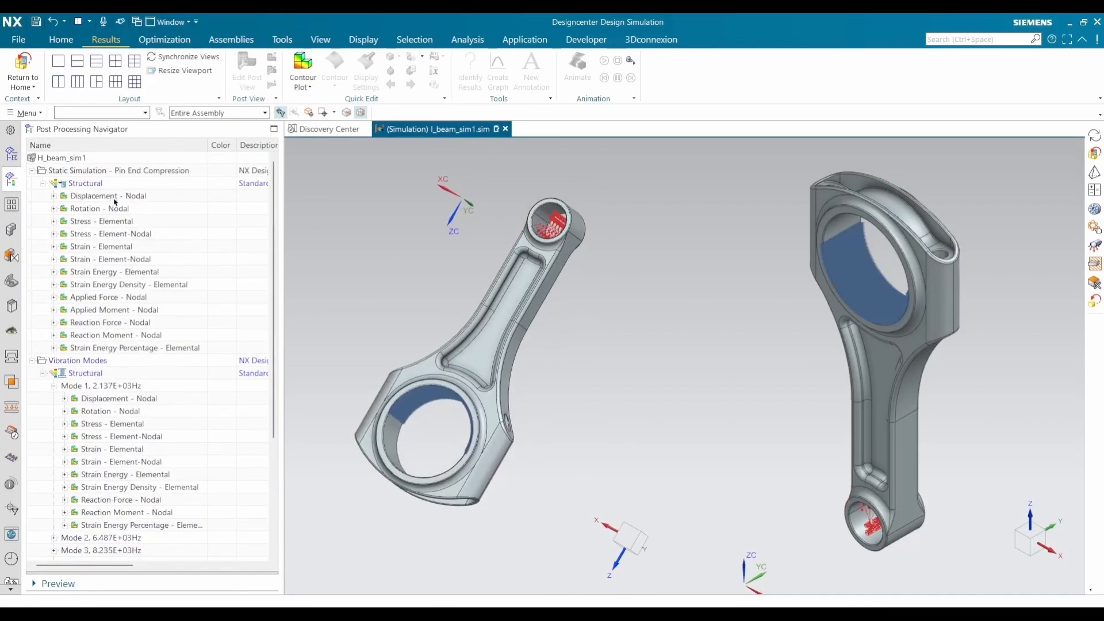
{"action": "left_click_drag", "start_coordinate": [115, 201], "coordinate": [154, 202]}
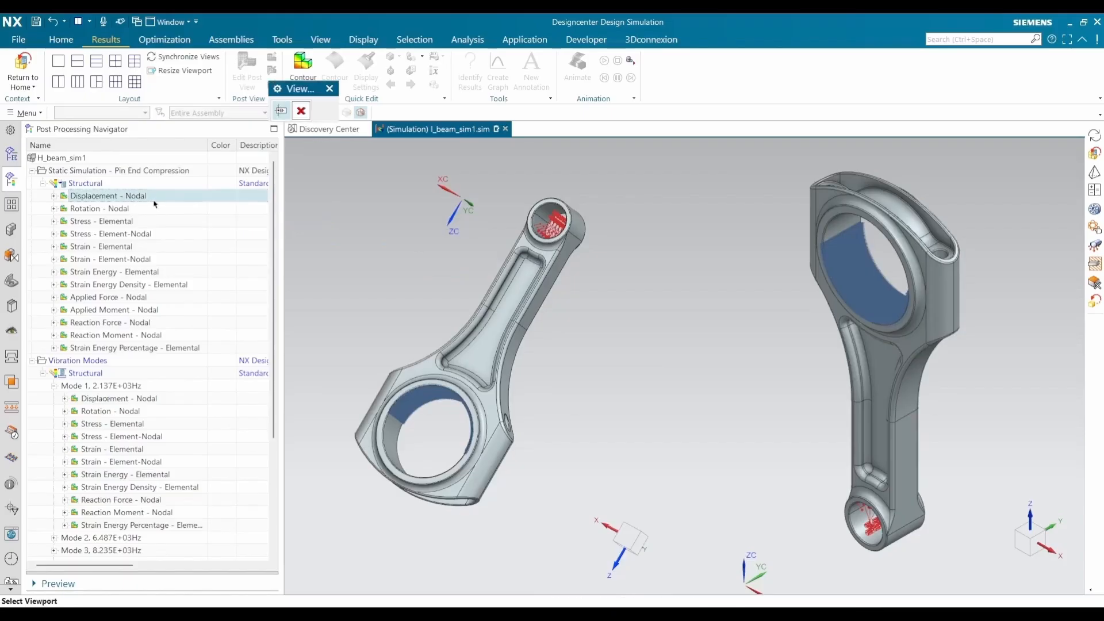
{"action": "left_click", "coordinate": [366, 222]}
{"action": "middle_click_drag", "start_coordinate": [485, 348], "coordinate": [550, 394]}
Step: Load the I_beam_sim1 static structural results and switch the H-beam plot to Stress - Elemental
{"action": "scroll", "coordinate": [144, 329], "scroll_direction": "down", "scroll_amount": 1}
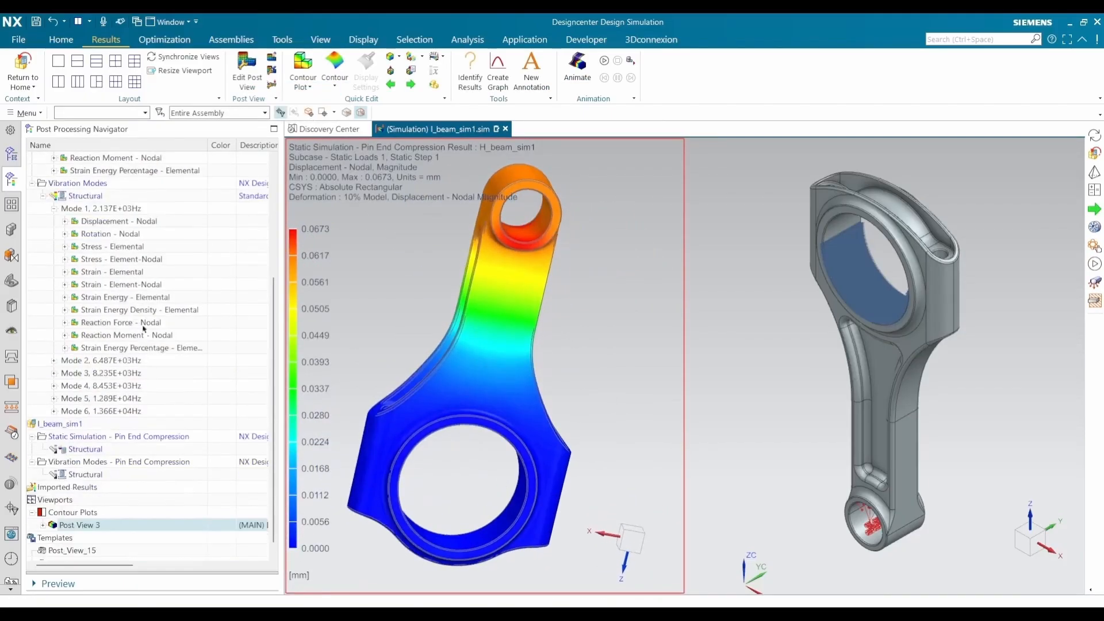
{"action": "double_click", "coordinate": [85, 450]}
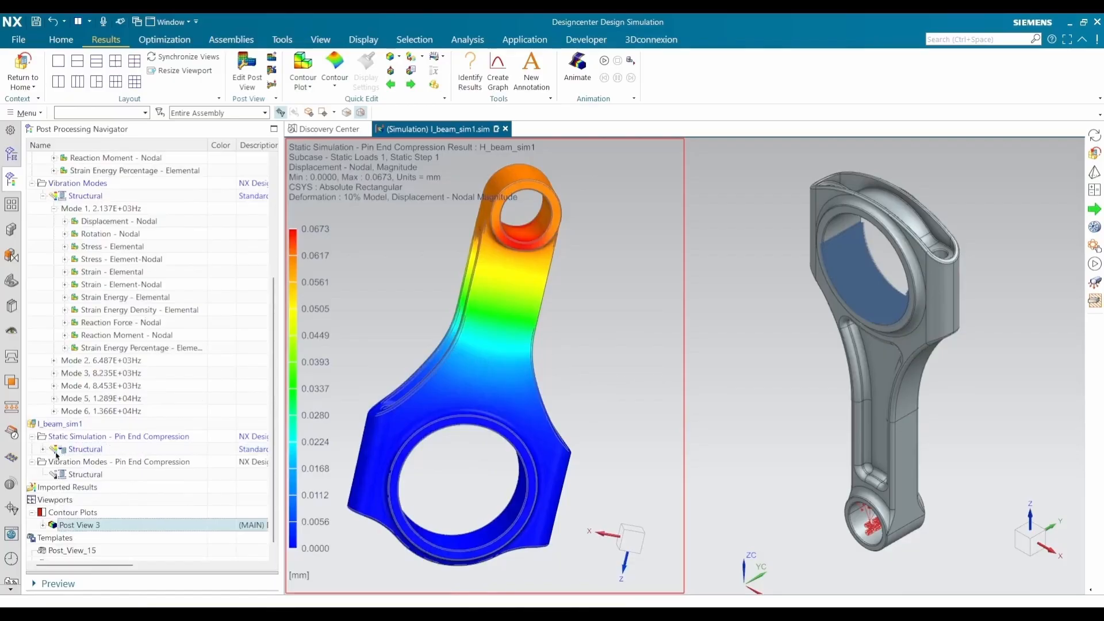
{"action": "double_click", "coordinate": [101, 399]}
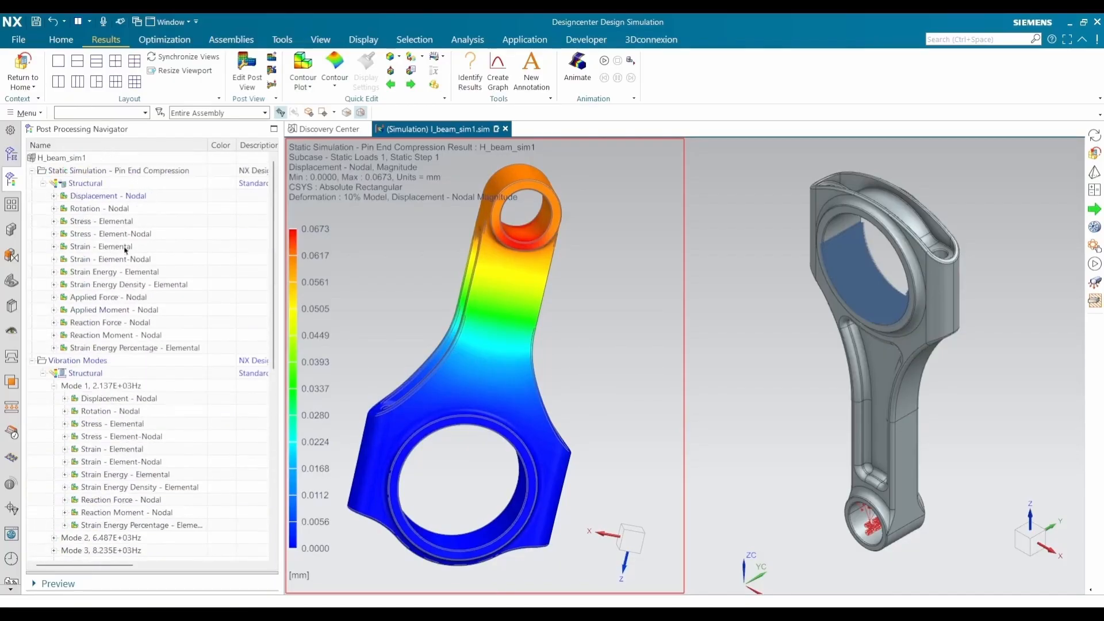
{"action": "left_click_drag", "start_coordinate": [90, 223], "coordinate": [454, 251]}
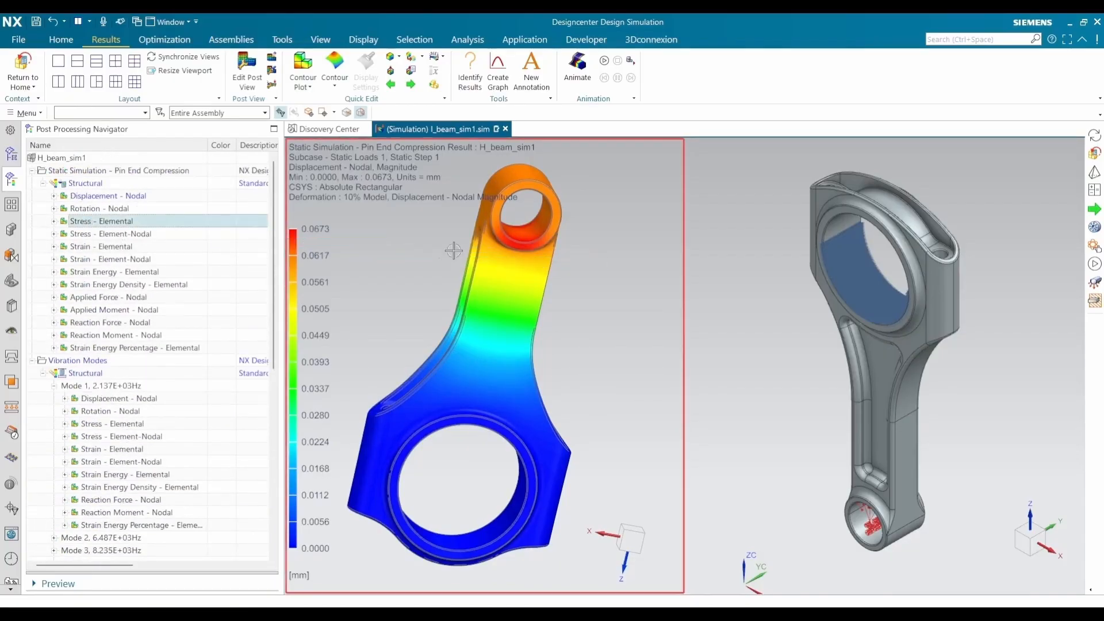
{"action": "double_click", "coordinate": [118, 222]}
Step: Plot the I_beam_sim1 static Stress - Elemental result in the right viewport and orient the rod like the H-beam
{"action": "scroll", "coordinate": [125, 307], "scroll_direction": "down", "scroll_amount": 5}
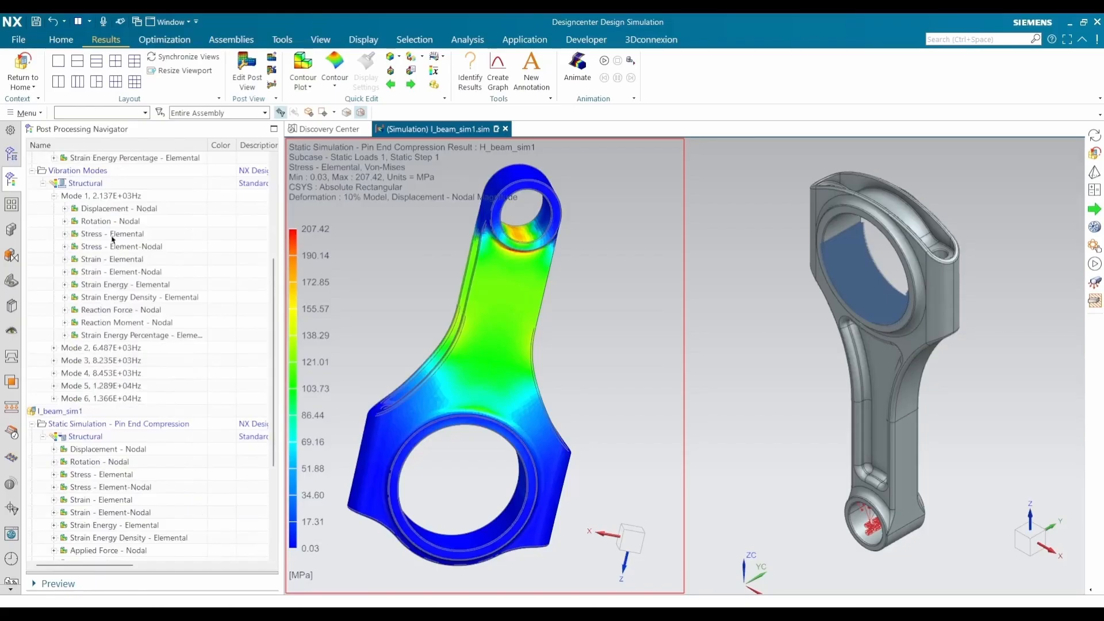
{"action": "scroll", "coordinate": [114, 250], "scroll_direction": "up", "scroll_amount": 1}
{"action": "scroll", "coordinate": [115, 268], "scroll_direction": "down", "scroll_amount": 6}
{"action": "double_click", "coordinate": [94, 312]}
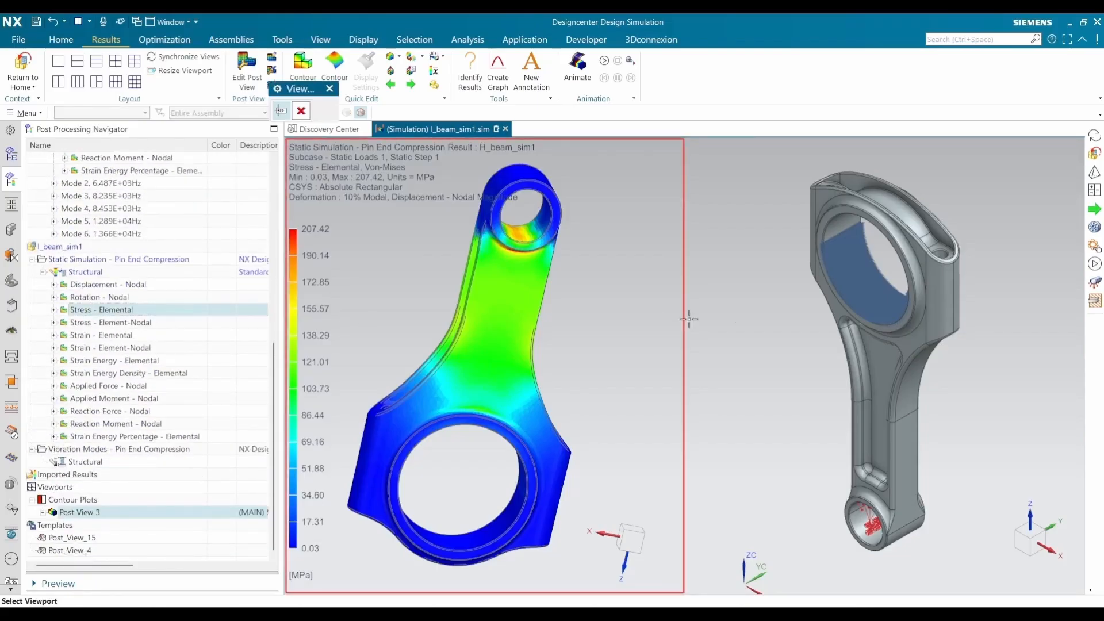
{"action": "left_click", "coordinate": [835, 323]}
{"action": "middle_click_drag", "start_coordinate": [835, 322], "coordinate": [858, 401]}
Step: Compare the elemental von Mises stress of the H-beam and I-beam rods, examining the pin-end necks and beam webs
{"action": "left_click", "coordinate": [567, 333]}
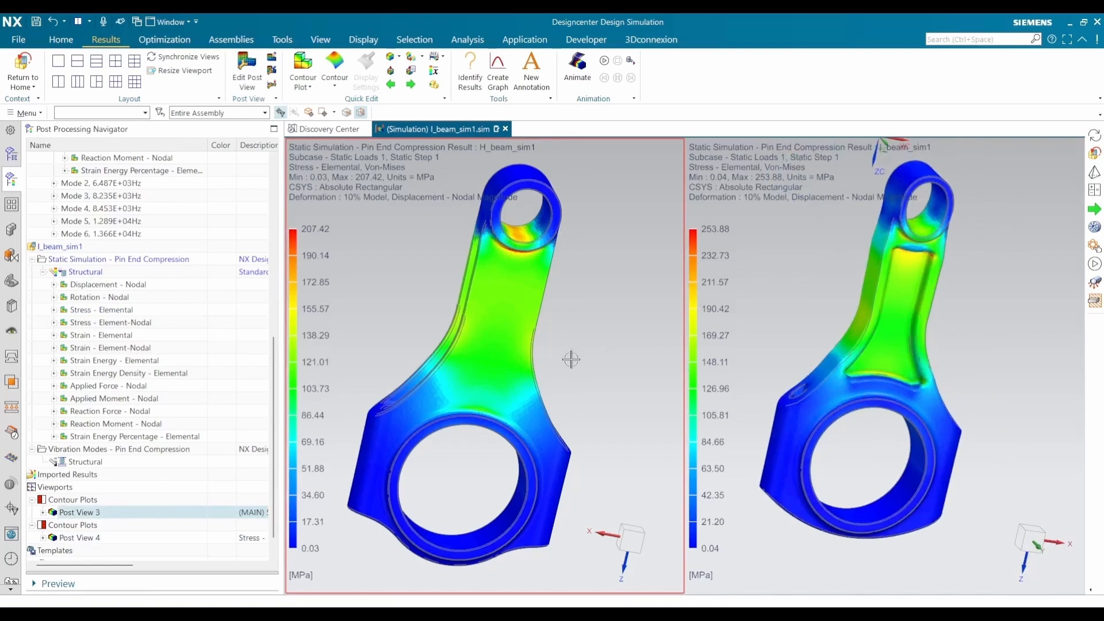
{"action": "middle_click_drag", "start_coordinate": [571, 352], "coordinate": [536, 339]}
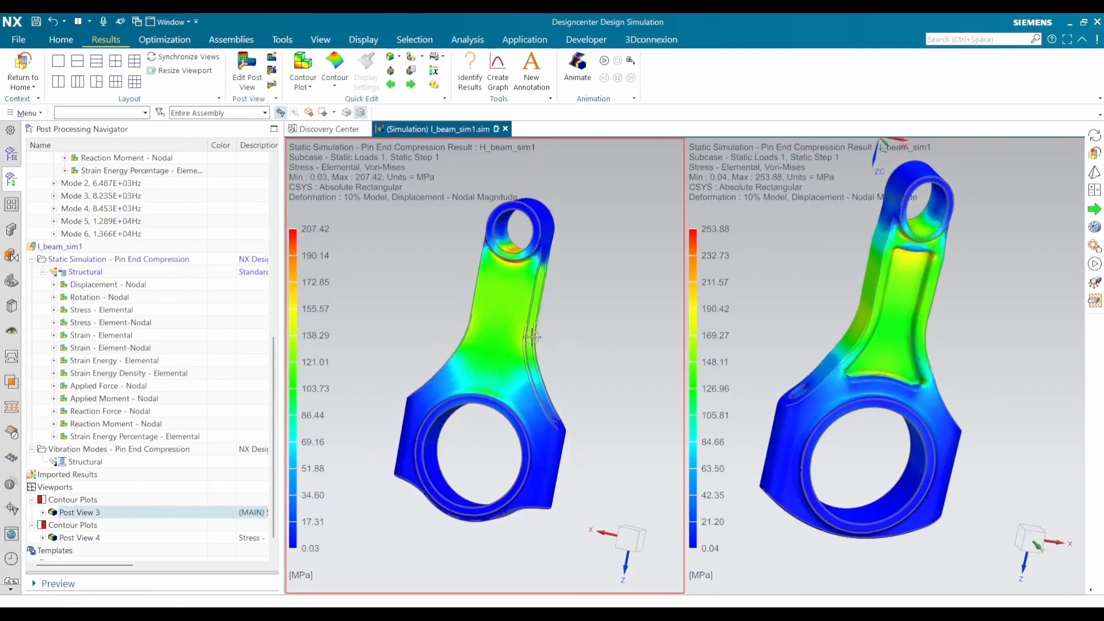
{"action": "middle_click_drag", "start_coordinate": [862, 279], "coordinate": [873, 303]}
{"action": "mouse_move", "coordinate": [874, 304]}
{"action": "middle_mouse_down", "text": "shift"}
{"action": "mouse_move", "coordinate": [870, 341]}
{"action": "mouse_move", "coordinate": [869, 295]}
{"action": "middle_mouse_up", "text": "shift"}
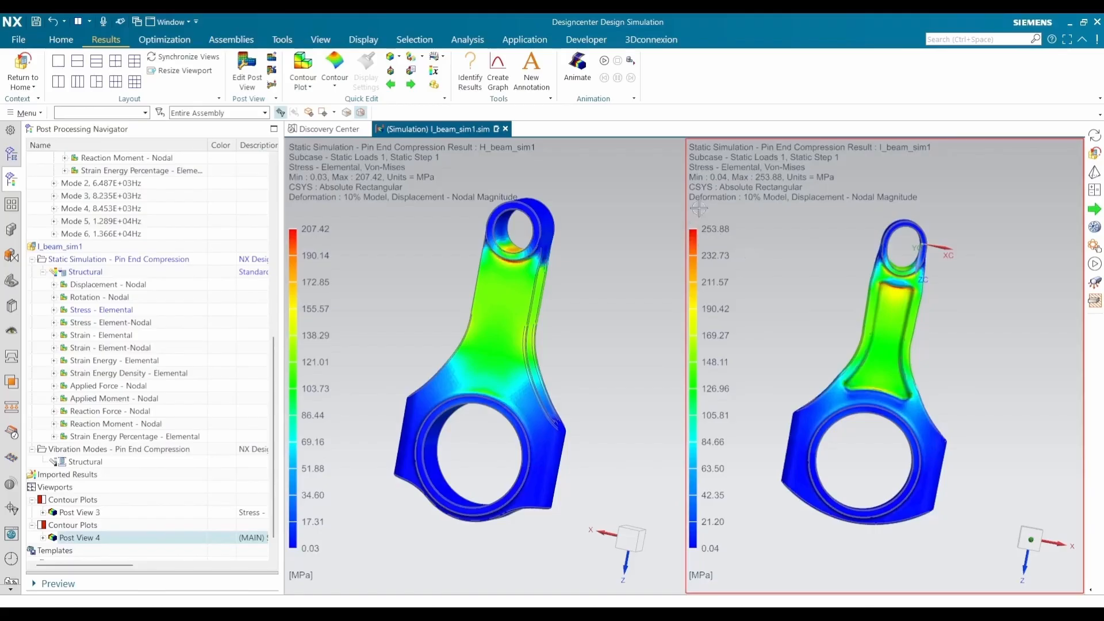
{"action": "middle_click_drag", "start_coordinate": [555, 261], "coordinate": [564, 257]}
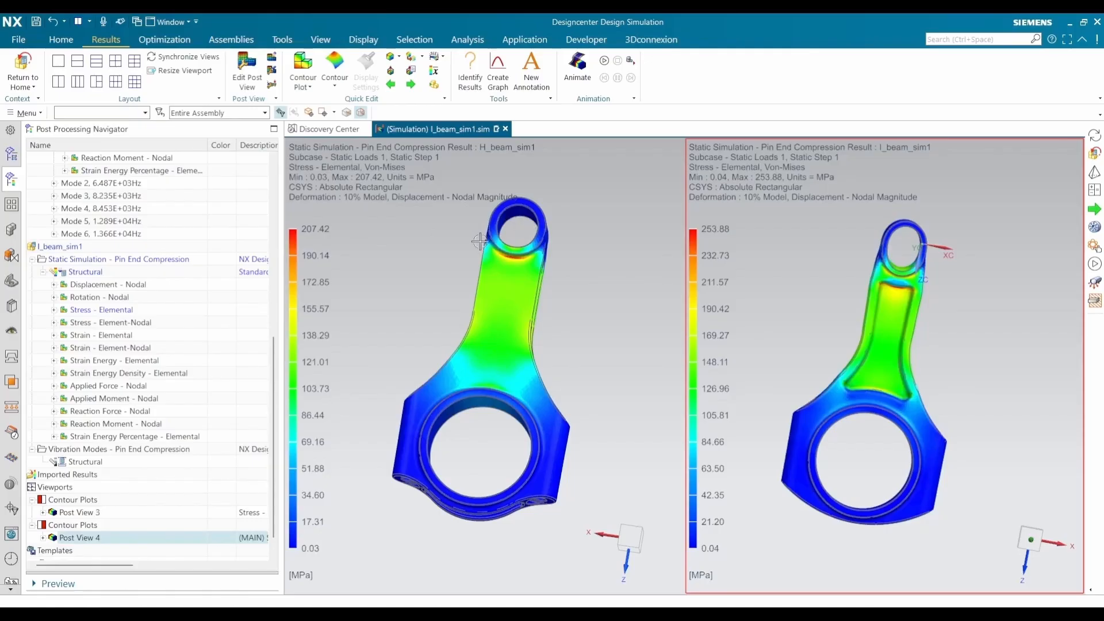
{"action": "middle_click_drag", "start_coordinate": [479, 241], "coordinate": [477, 244]}
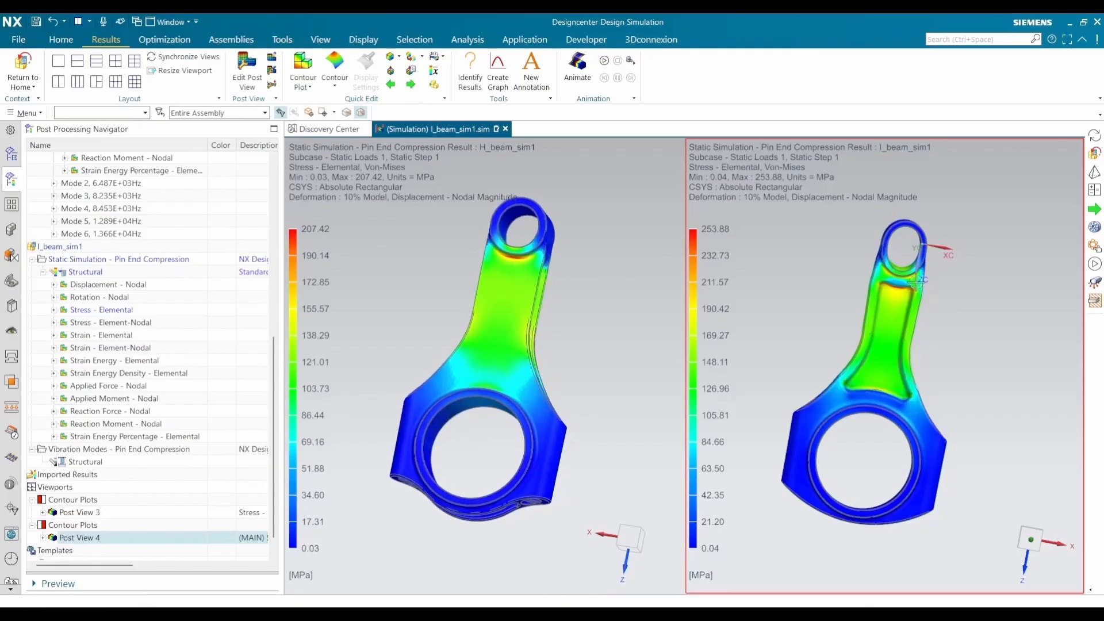
{"action": "middle_click_drag", "start_coordinate": [914, 243], "coordinate": [917, 240]}
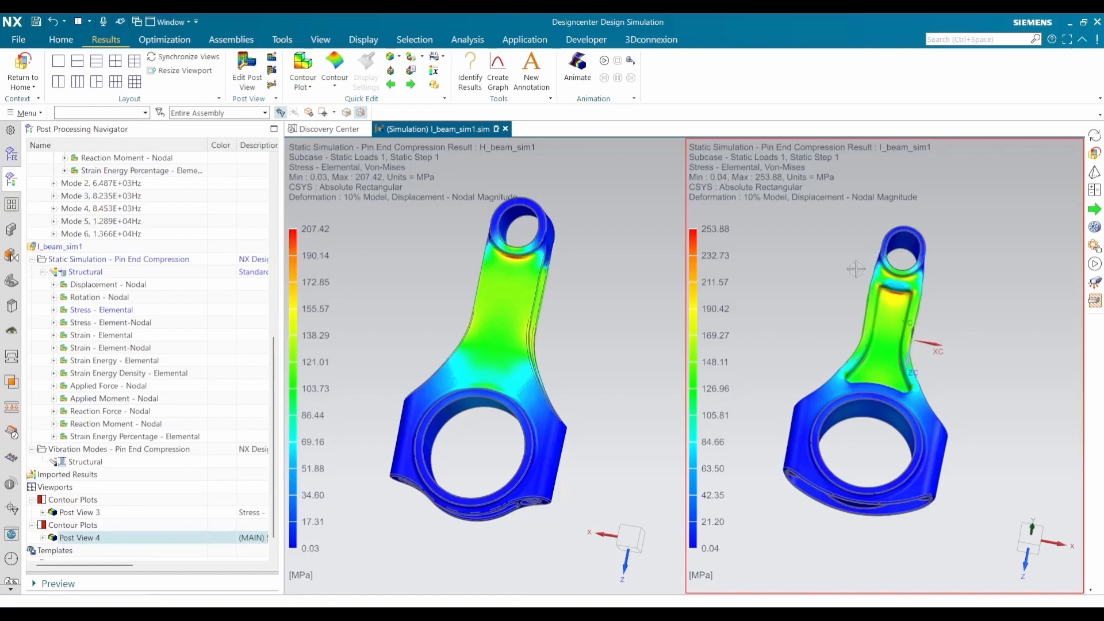
{"action": "middle_click_drag", "start_coordinate": [870, 265], "coordinate": [800, 262]}
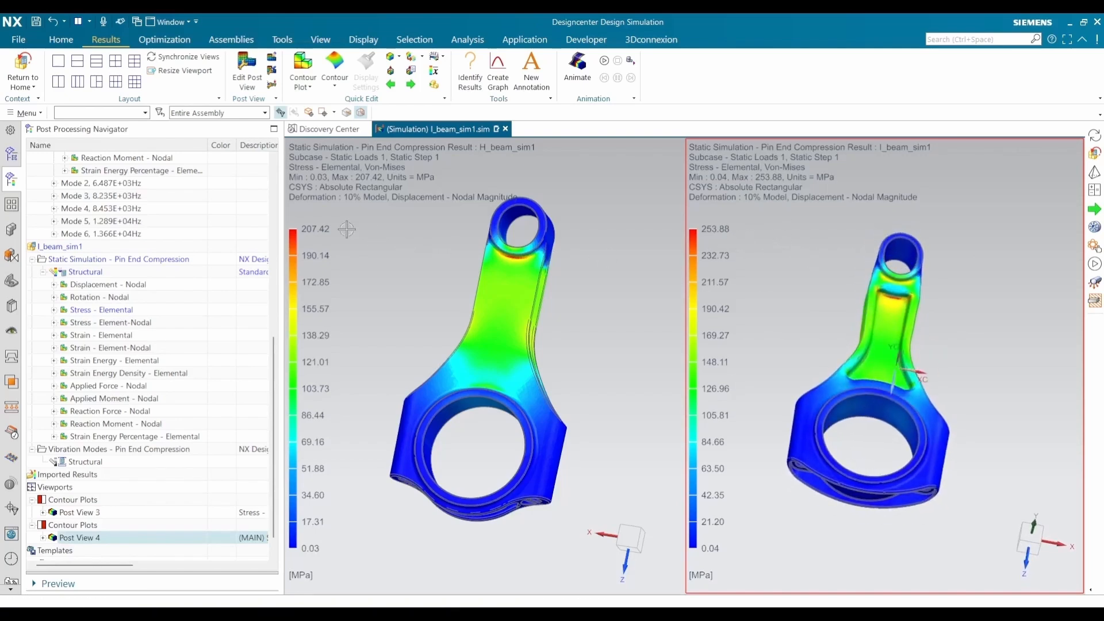
{"action": "middle_click_drag", "start_coordinate": [346, 228], "coordinate": [349, 235]}
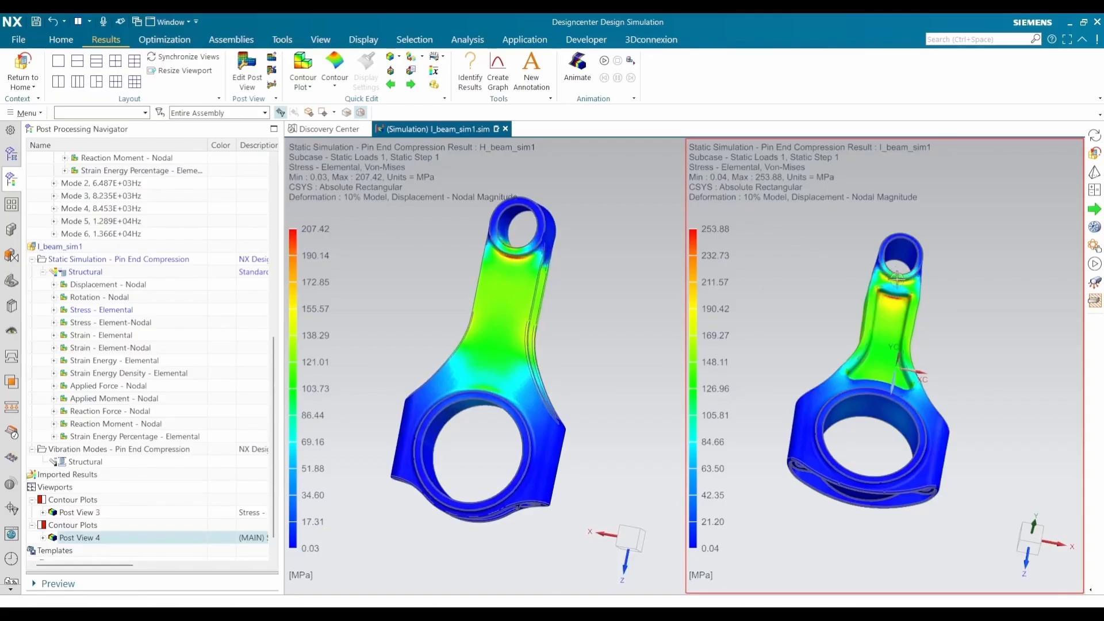
{"action": "middle_click_drag", "start_coordinate": [897, 278], "coordinate": [890, 297]}
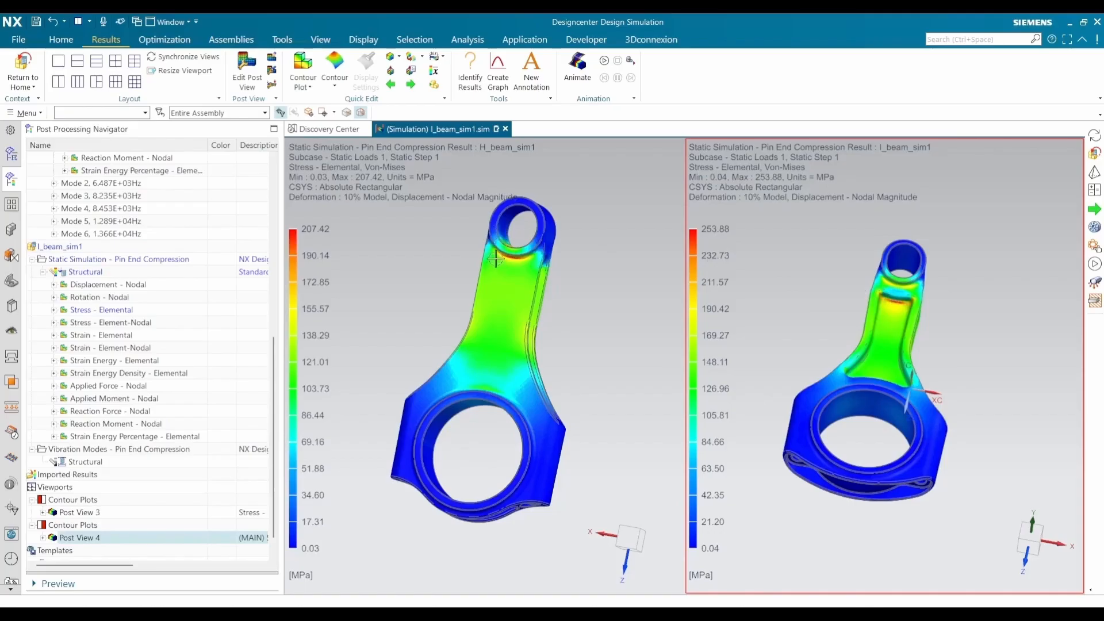
{"action": "middle_click_drag", "start_coordinate": [495, 259], "coordinate": [542, 214]}
{"action": "middle_click_drag", "start_coordinate": [821, 323], "coordinate": [838, 348]}
Step: Plot the H_beam_sim1 Vibration Modes Mode 1 nodal displacement in the left viewport and orient the rod to show its bending
{"action": "scroll", "coordinate": [130, 348], "scroll_direction": "up", "scroll_amount": 4}
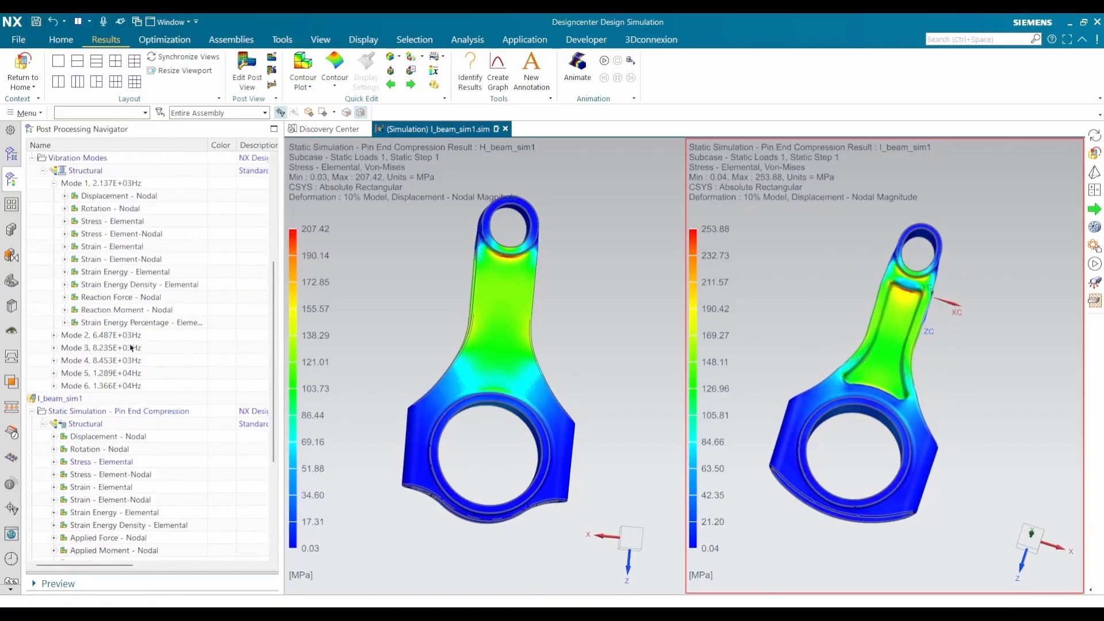
{"action": "scroll", "coordinate": [131, 347], "scroll_direction": "up", "scroll_amount": 2}
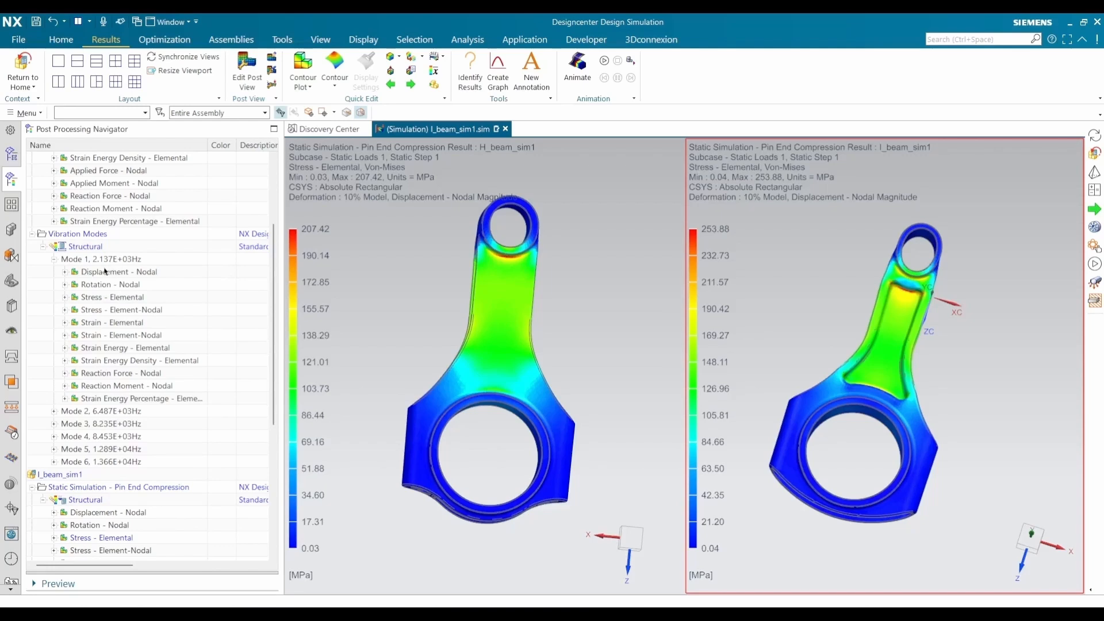
{"action": "left_click_drag", "start_coordinate": [106, 271], "coordinate": [402, 284]}
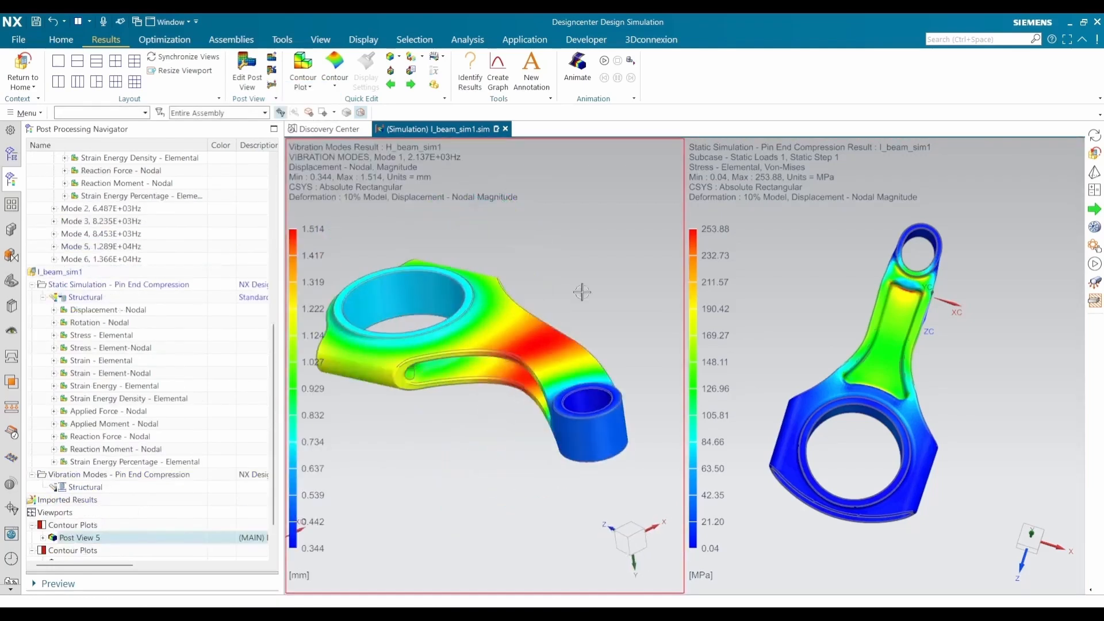
{"action": "middle_click_drag", "start_coordinate": [582, 292], "coordinate": [599, 375]}
{"action": "scroll", "coordinate": [74, 432], "scroll_direction": "down", "scroll_amount": 2}
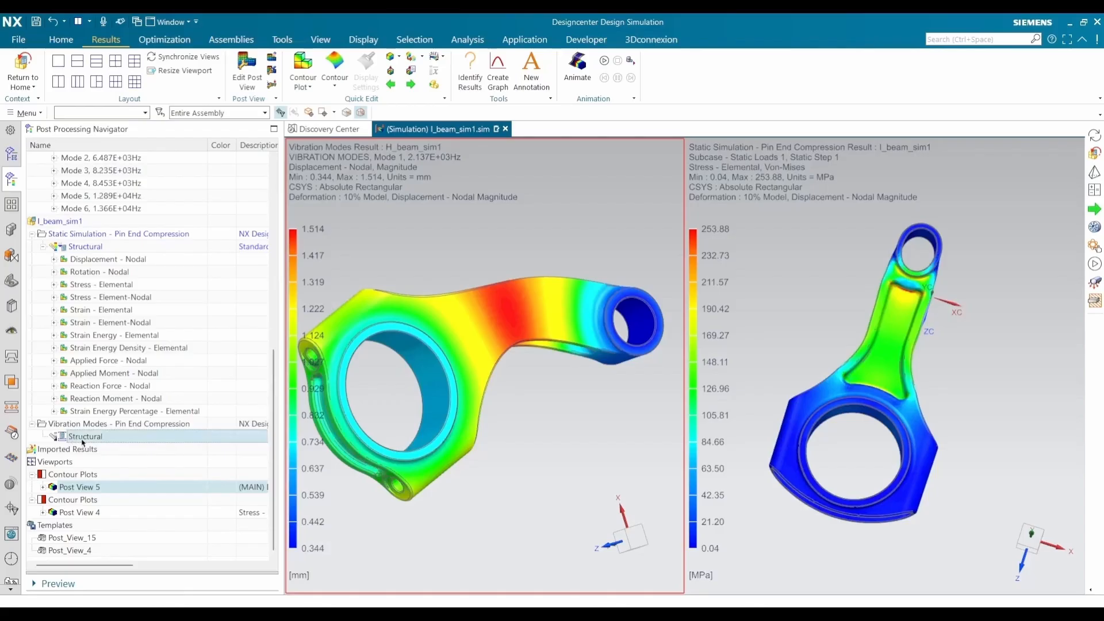
Step: Load the I_beam_sim1 vibration results and plot the Mode 1 nodal displacement in the right viewport
{"action": "double_click", "coordinate": [85, 437]}
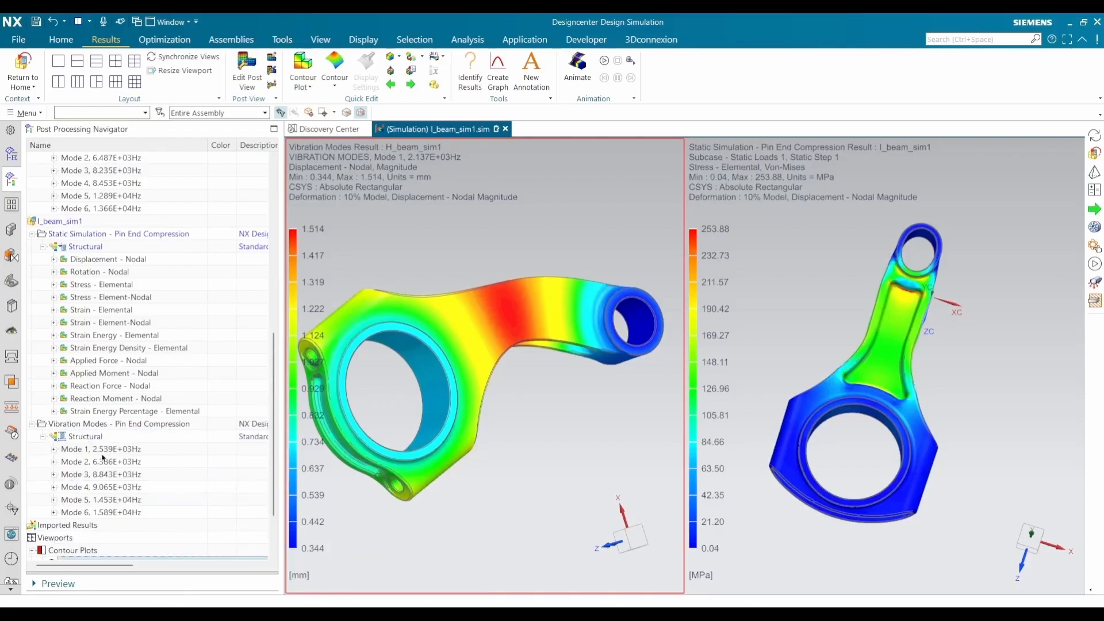
{"action": "left_click", "coordinate": [55, 449]}
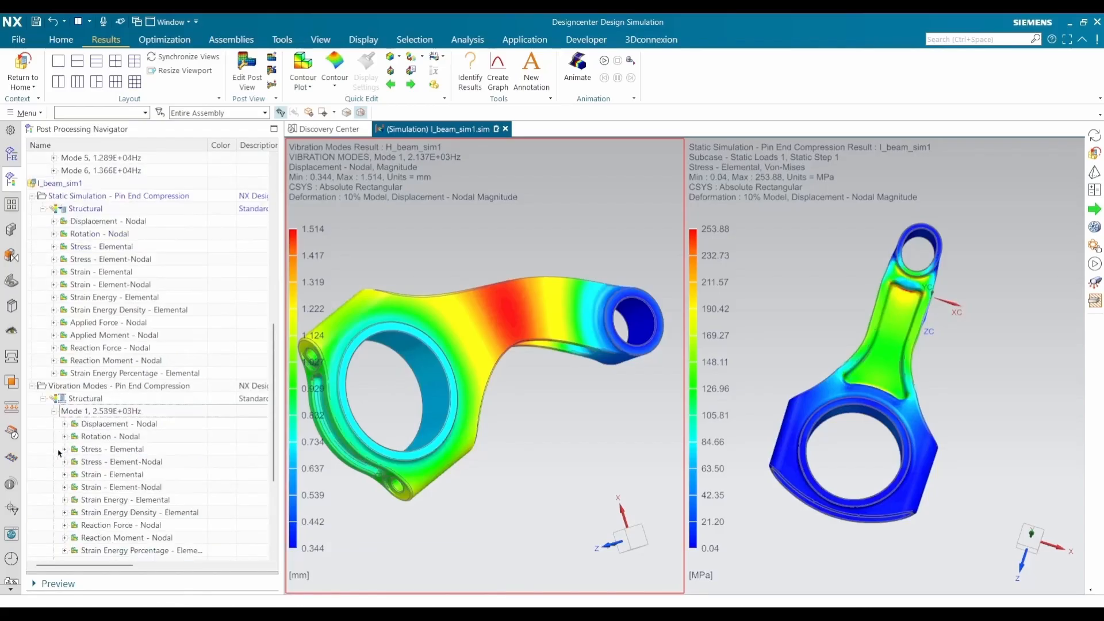
{"action": "double_click", "coordinate": [117, 424]}
{"action": "left_click", "coordinate": [788, 352]}
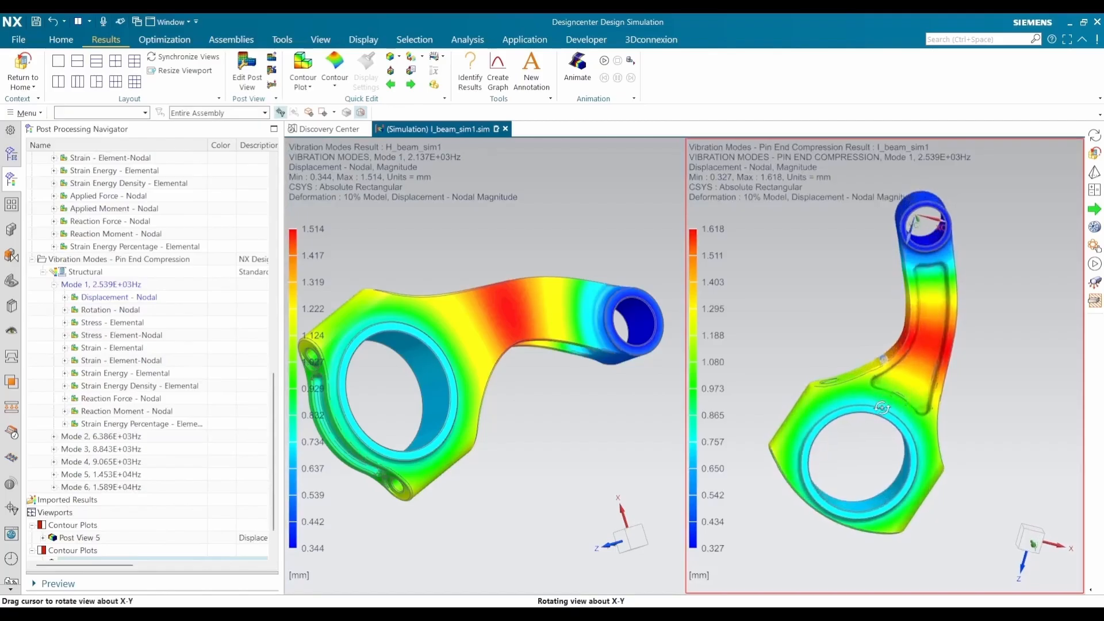
Step: Compare the Mode 1 displacement of the H-beam and I-beam rods, examining the bending of their beams from similar angles
{"action": "middle_click_drag", "start_coordinate": [526, 386], "coordinate": [555, 214]}
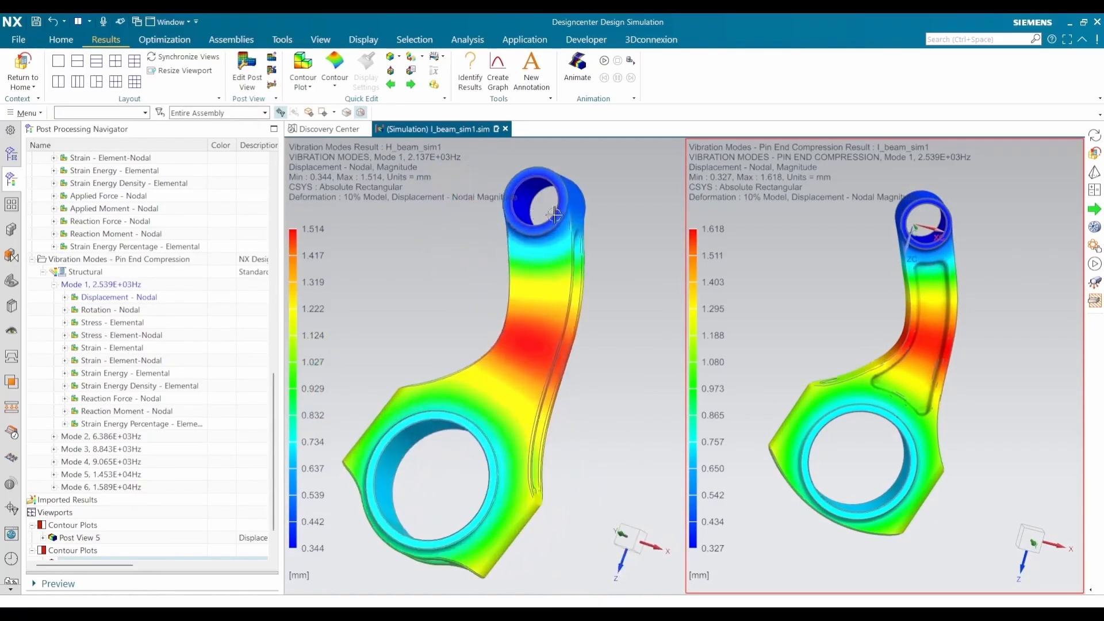
{"action": "middle_click_drag", "start_coordinate": [876, 344], "coordinate": [887, 375]}
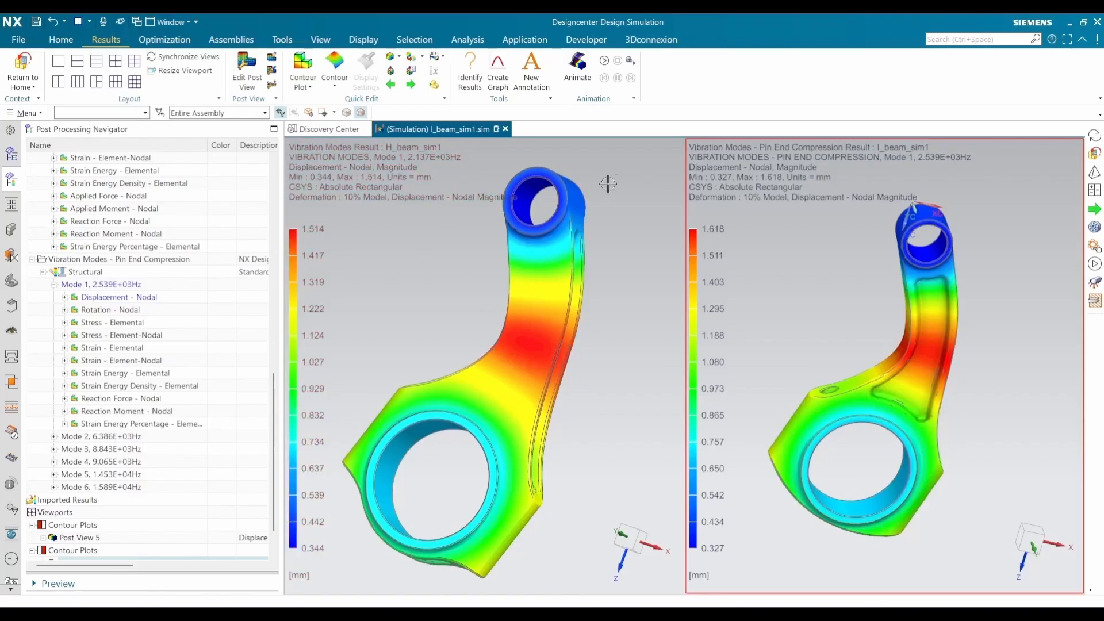
{"action": "middle_click_drag", "start_coordinate": [860, 250], "coordinate": [976, 289]}
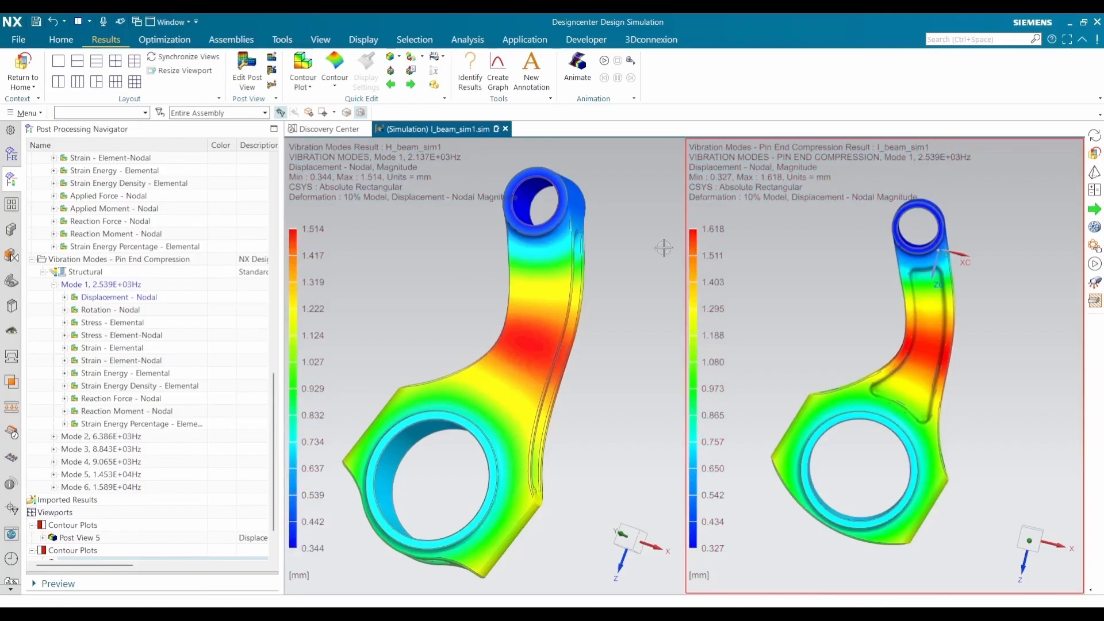
{"action": "middle_click_drag", "start_coordinate": [550, 229], "coordinate": [556, 239]}
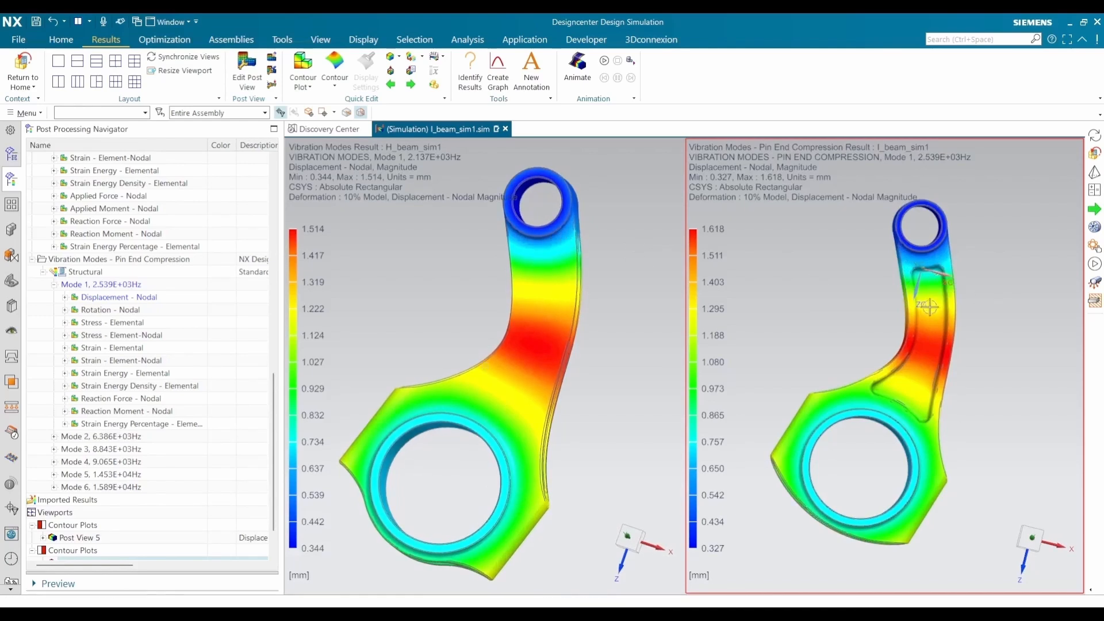
{"action": "middle_click_drag", "start_coordinate": [929, 308], "coordinate": [876, 281]}
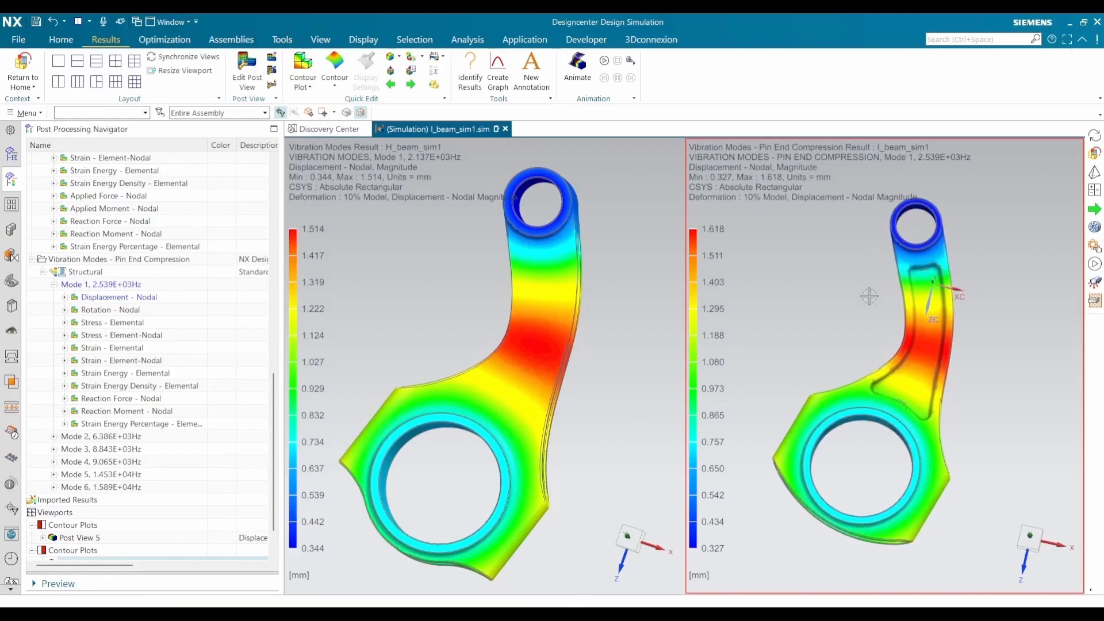
{"action": "middle_click_drag", "start_coordinate": [898, 313], "coordinate": [990, 330]}
{"action": "middle_click_drag", "start_coordinate": [890, 357], "coordinate": [952, 284]}
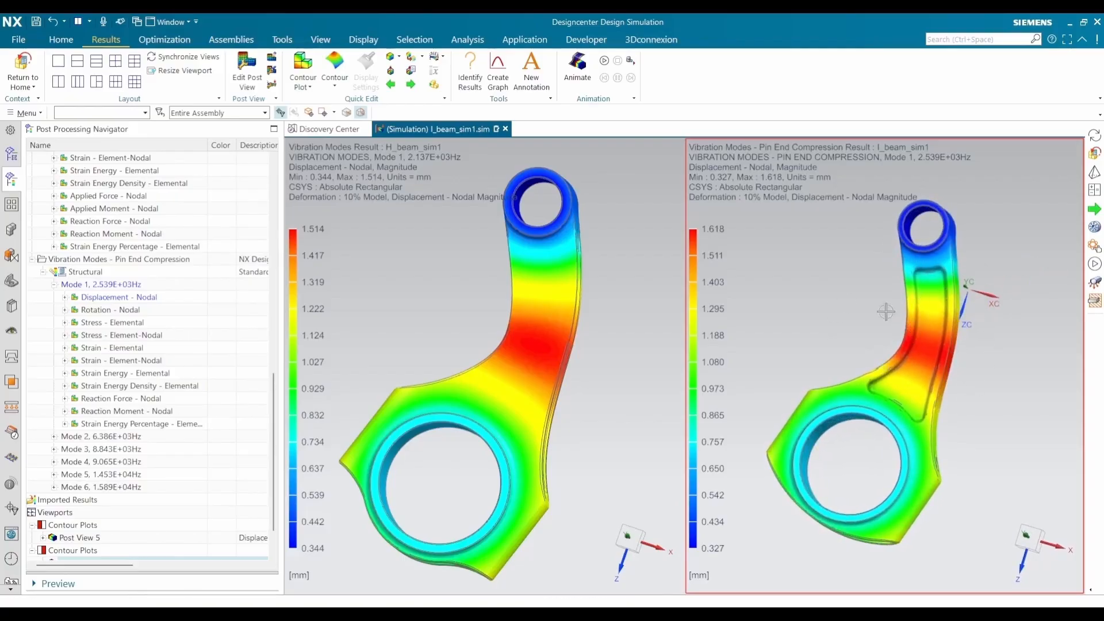
{"action": "middle_click_drag", "start_coordinate": [869, 322], "coordinate": [896, 349]}
{"action": "middle_click_drag", "start_coordinate": [485, 365], "coordinate": [583, 331]}
{"action": "middle_click_drag", "start_coordinate": [878, 347], "coordinate": [842, 320]}
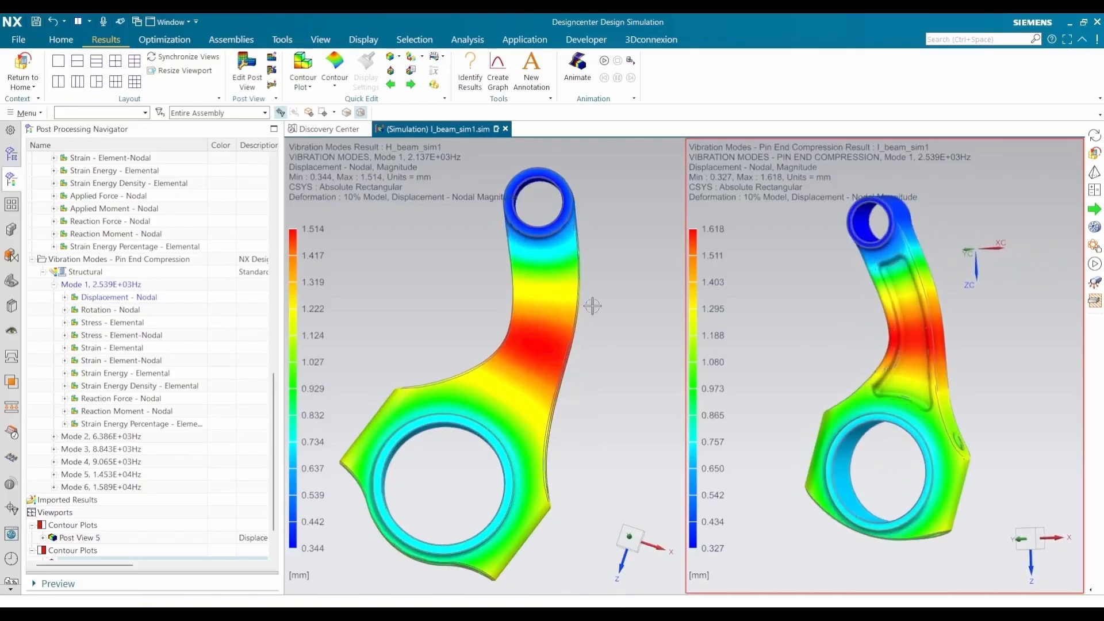
Step: Show both Mode 1 rods face-on in the XZ plane at a similar size to compare their bent shapes
{"action": "middle_click_drag", "start_coordinate": [607, 327], "coordinate": [607, 302], "text": "shift"}
{"action": "scroll", "coordinate": [573, 299], "scroll_direction": "up", "scroll_amount": 1}
{"action": "scroll", "coordinate": [572, 300], "scroll_direction": "down", "scroll_amount": 3}
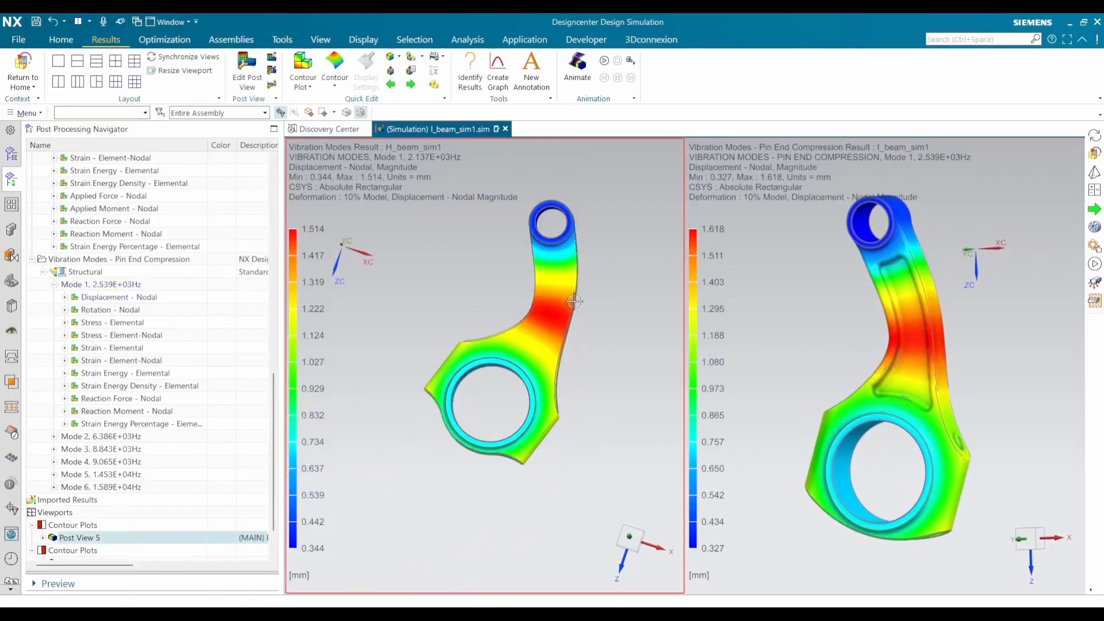
{"action": "middle_click_drag", "start_coordinate": [902, 336], "coordinate": [933, 335]}
{"action": "mouse_move", "coordinate": [504, 313]}
{"action": "middle_mouse_down"}
{"action": "mouse_move", "coordinate": [494, 315]}
{"action": "mouse_move", "coordinate": [504, 315]}
{"action": "middle_mouse_up"}
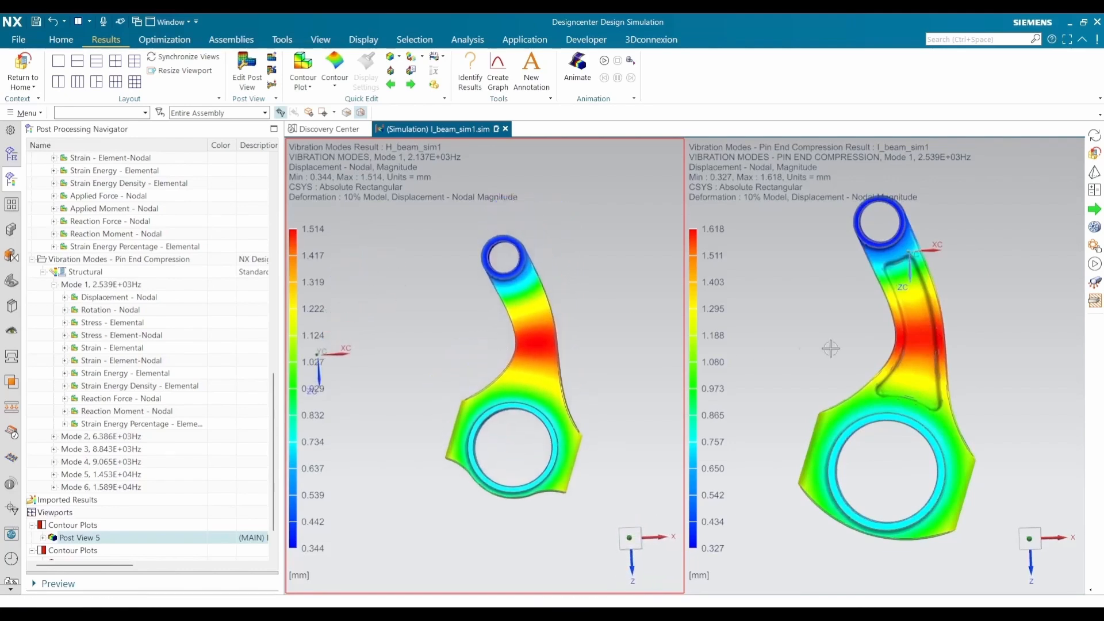
{"action": "left_click", "coordinate": [846, 356]}
{"action": "middle_click_drag", "start_coordinate": [847, 356], "coordinate": [859, 357], "text": "shift"}
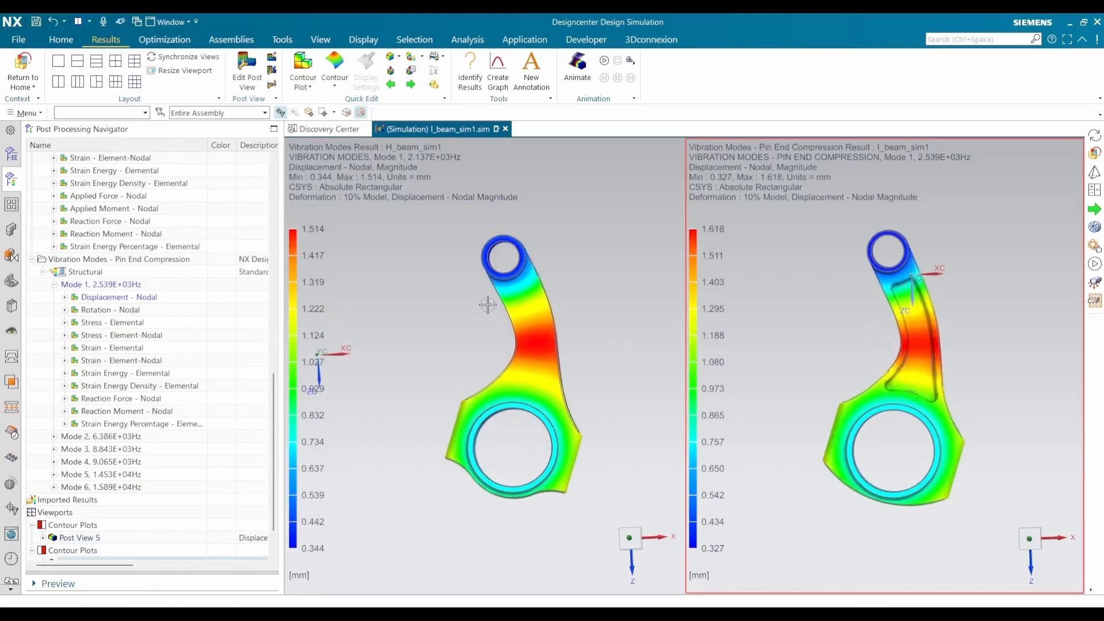
Step: Locate the H_beam_sim1 vibration mode results in the results tree
{"action": "scroll", "coordinate": [190, 272], "scroll_direction": "up", "scroll_amount": 8}
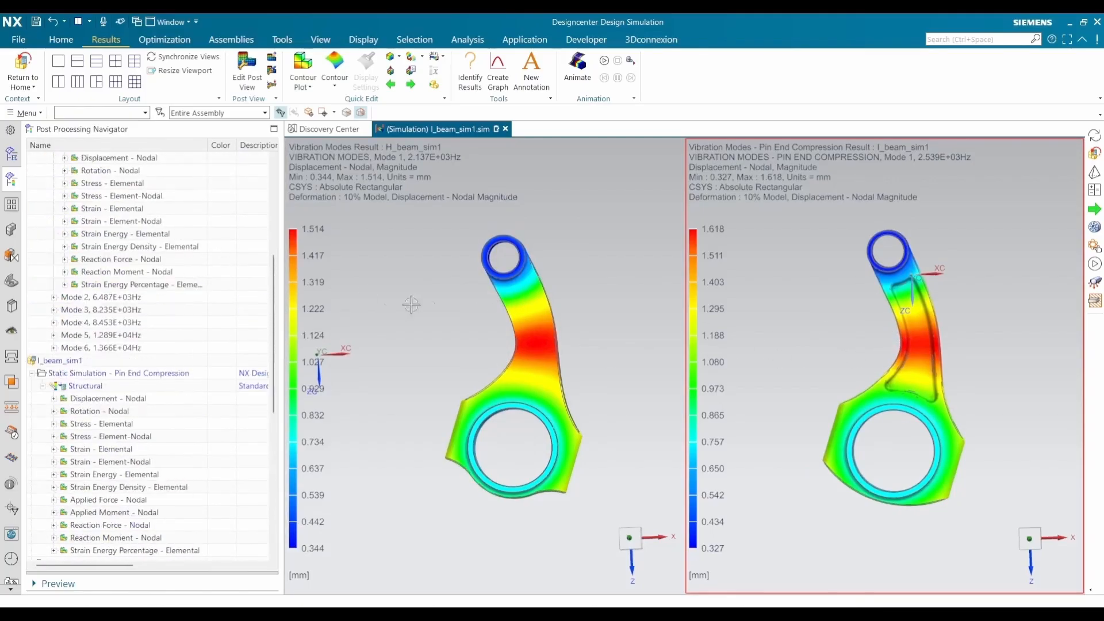